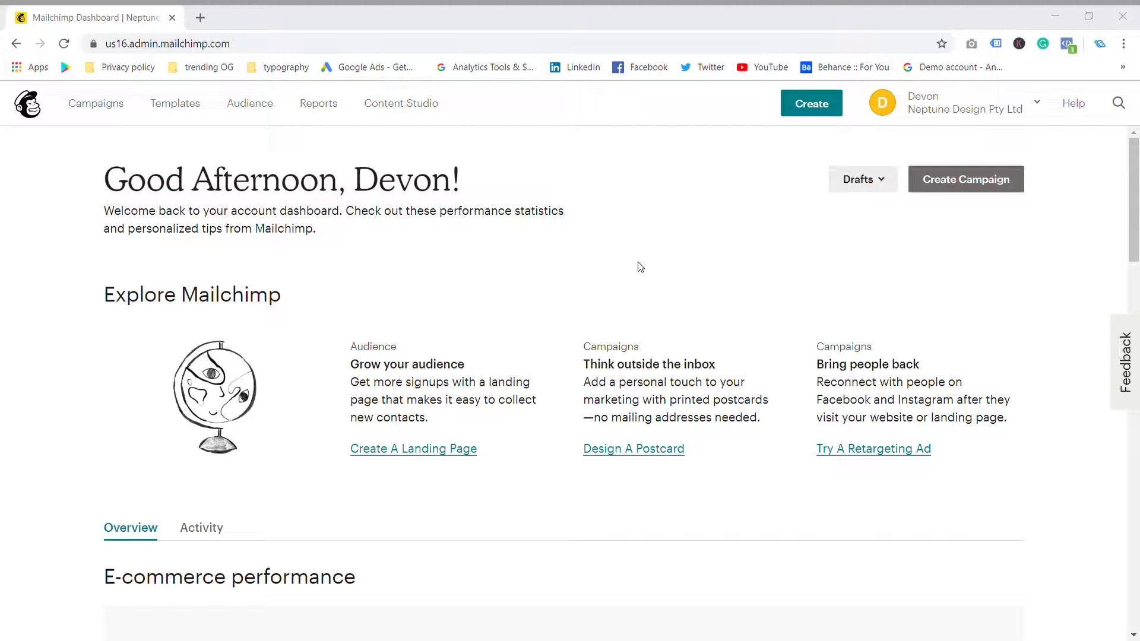
# Step: Open neptunedesign.co.za/subscribe/ in a new browser tab and look over the newsletter sign-up form
pyautogui.click(200, 17)
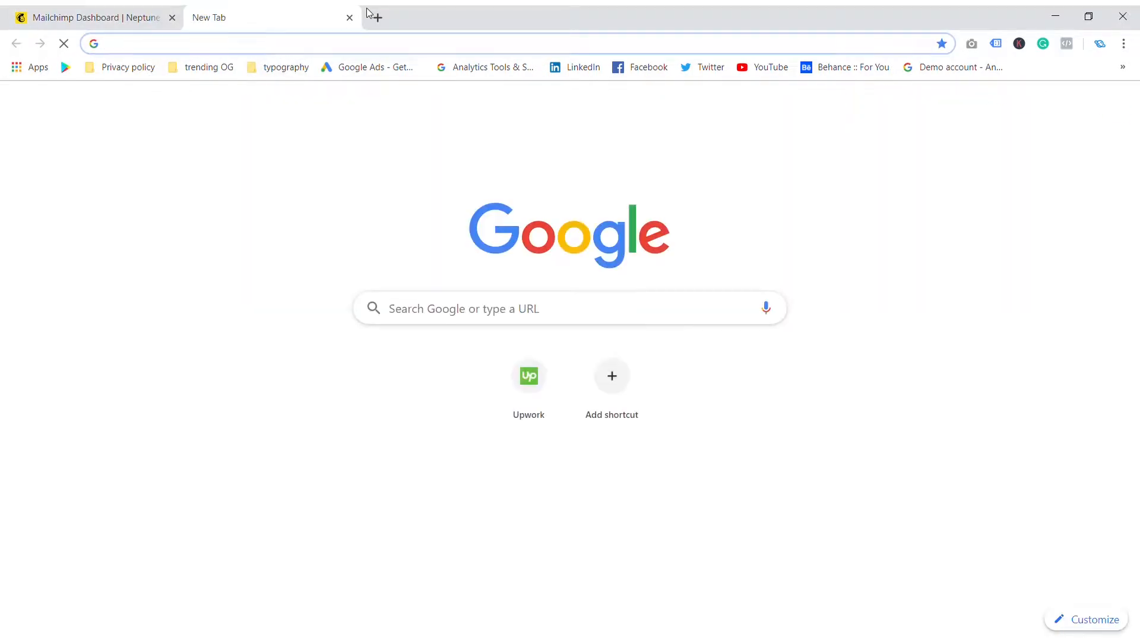
pyautogui.write('NEptunedesign.co.za')
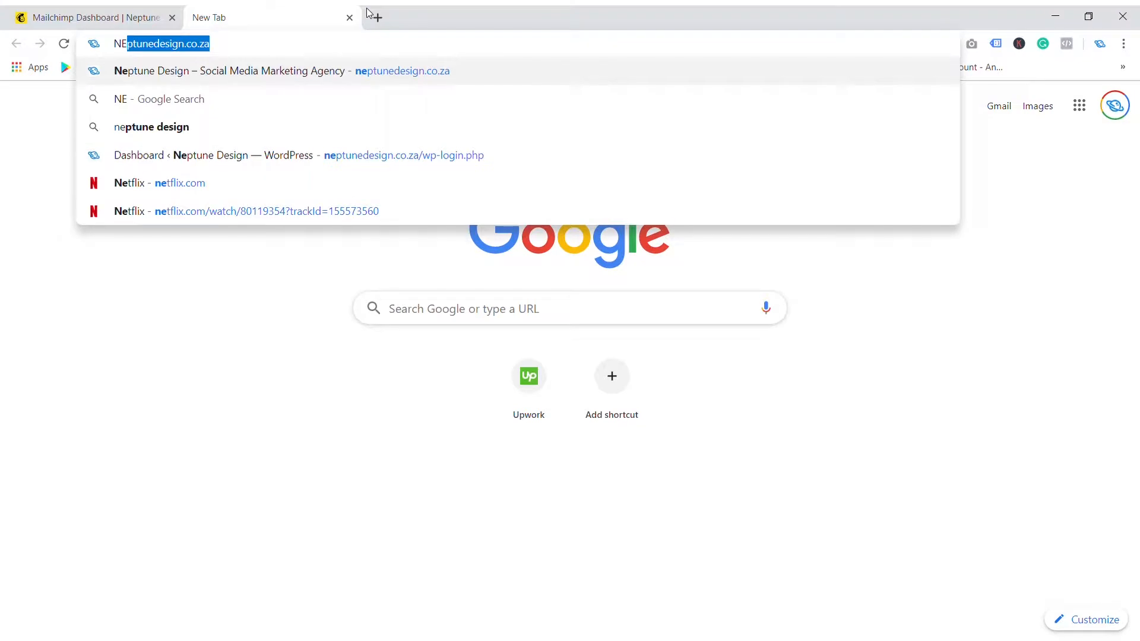
pyautogui.press('Right')
pyautogui.write('/SUBSCRIB')
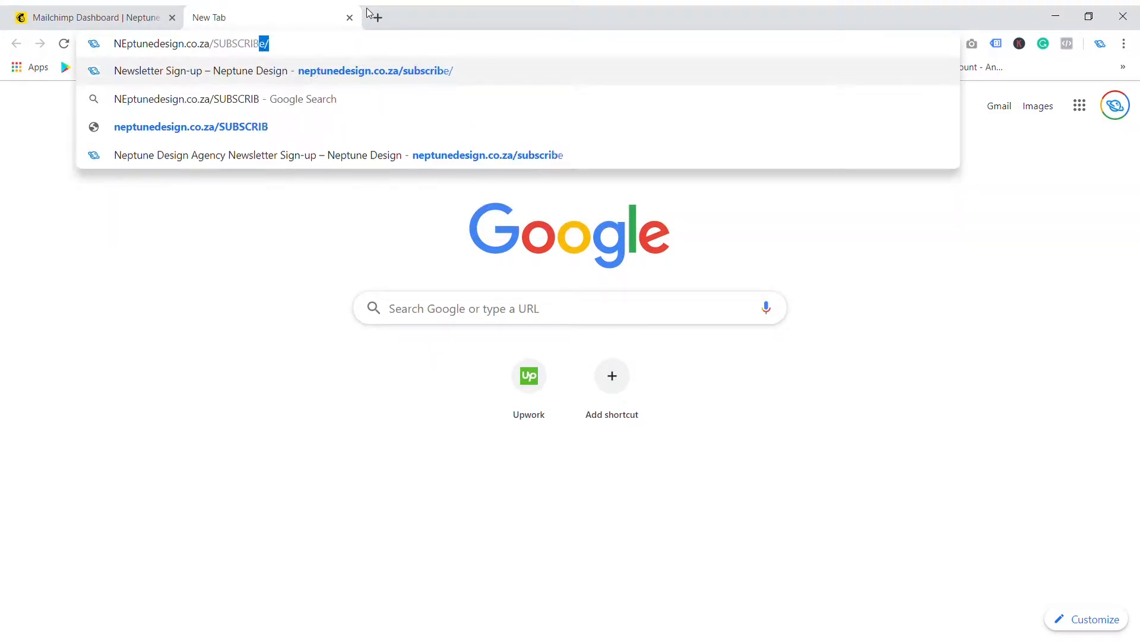
pyautogui.press('Return')
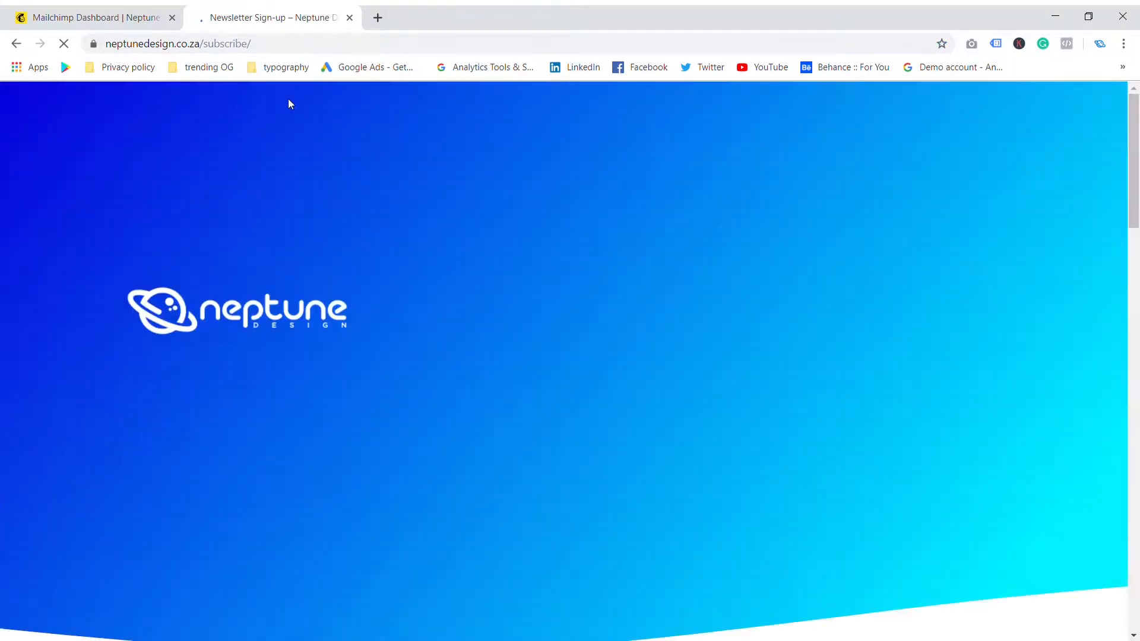
pyautogui.scroll(-8, 407, 216)
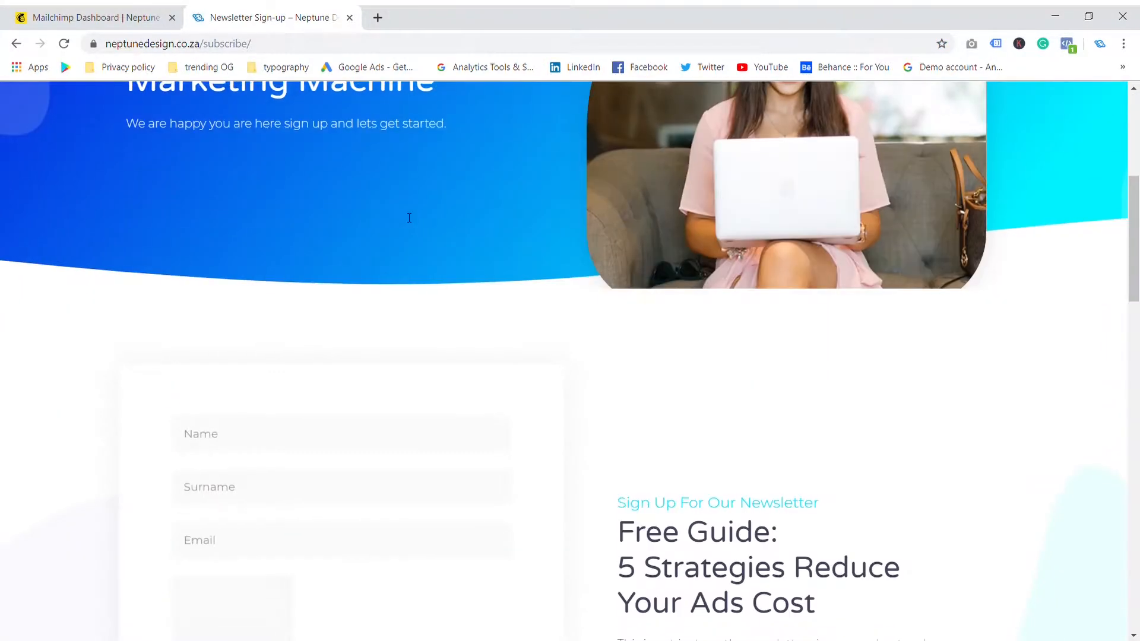
pyautogui.scroll(1, 407, 216)
pyautogui.scroll(-2, 409, 218)
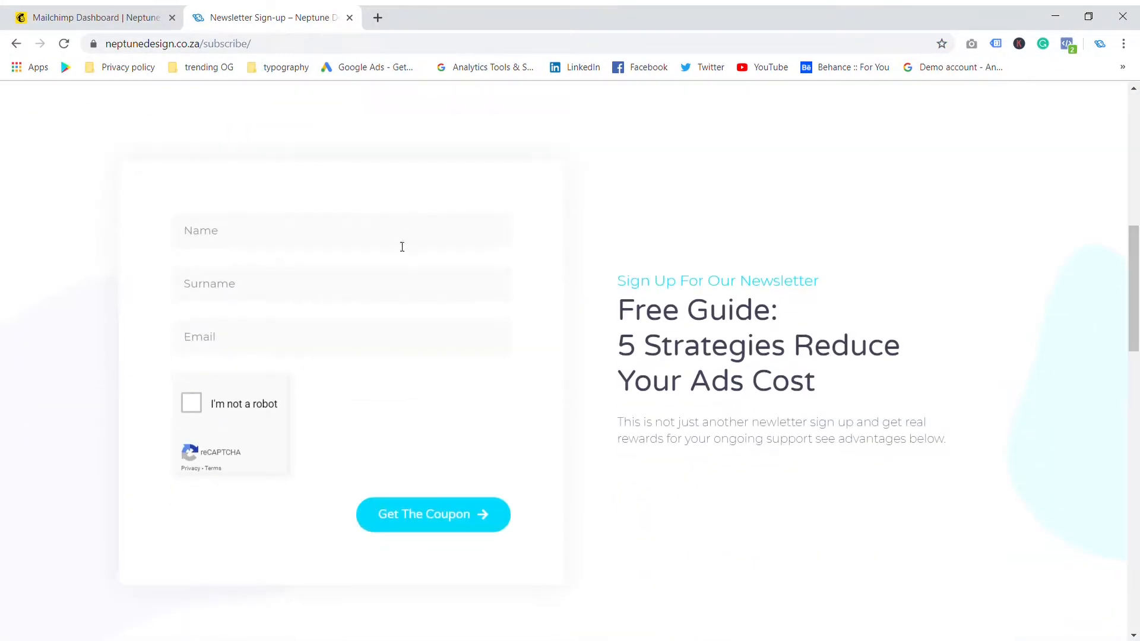
pyautogui.scroll(10, 387, 333)
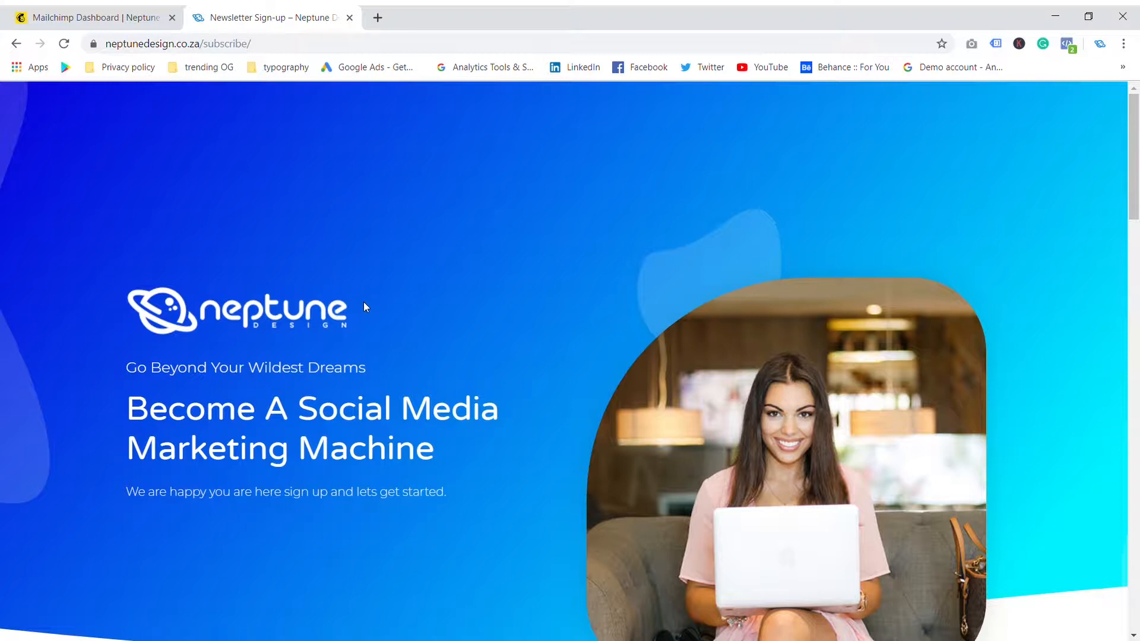
# Step: Switch back to Mailchimp and start a new automated email campaign using the Welcome new subscribers type
pyautogui.click(80, 13)
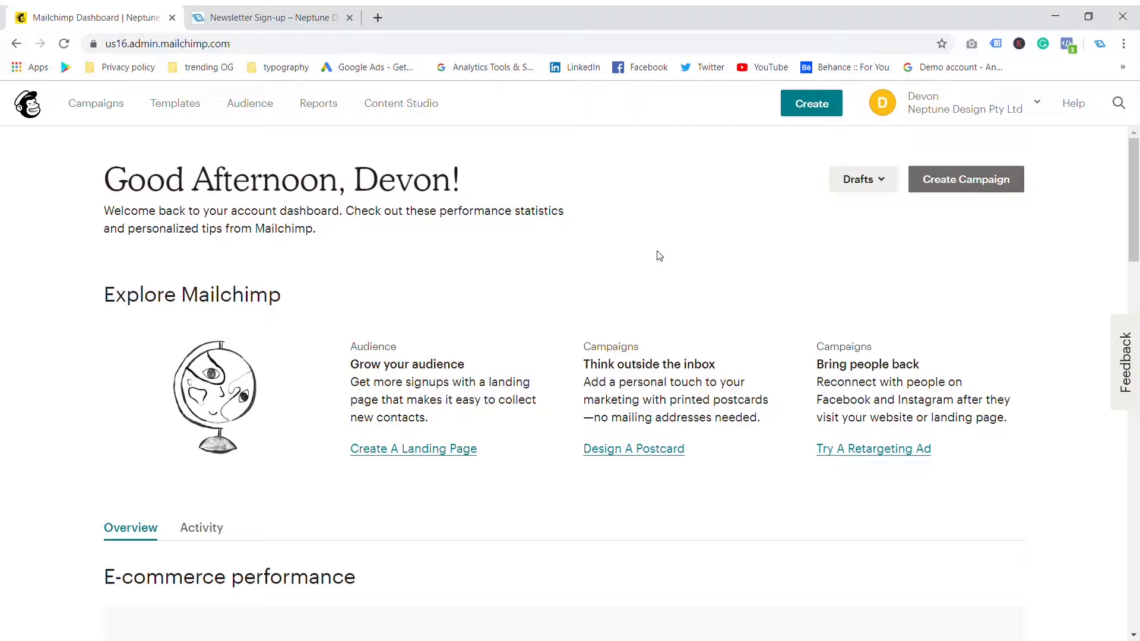
pyautogui.click(89, 109)
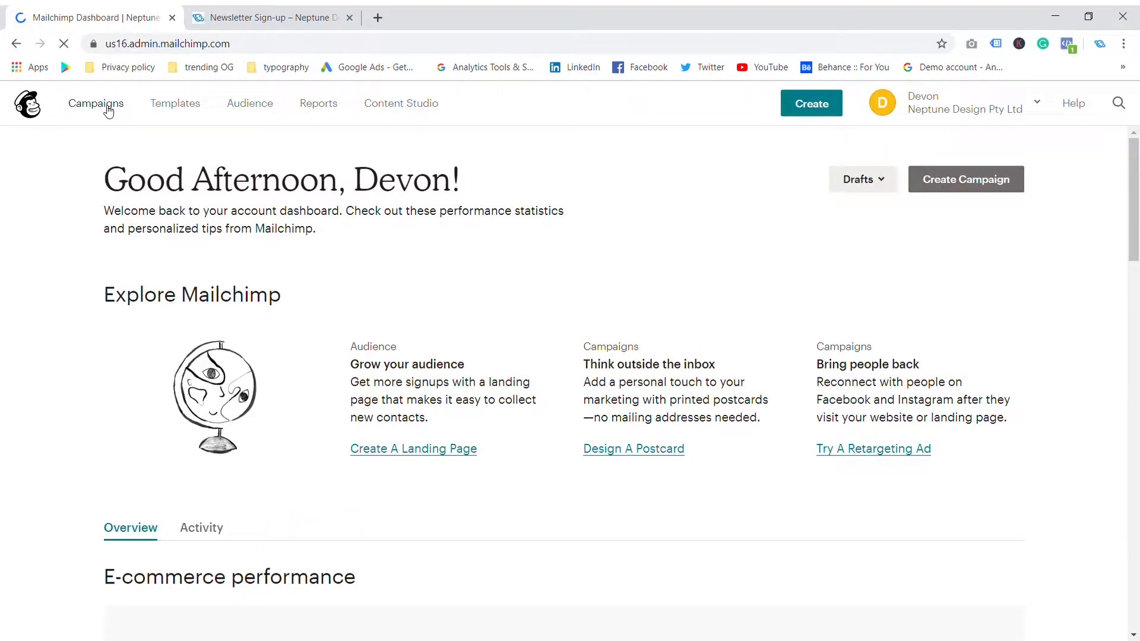
pyautogui.click(803, 104)
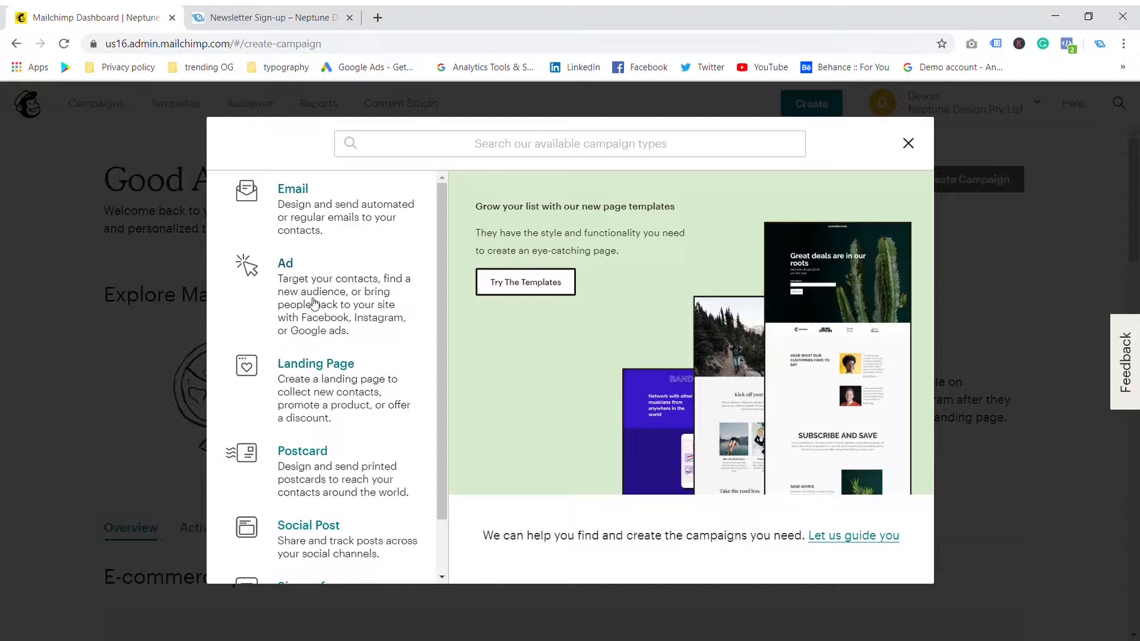
pyautogui.scroll(-1, 314, 409)
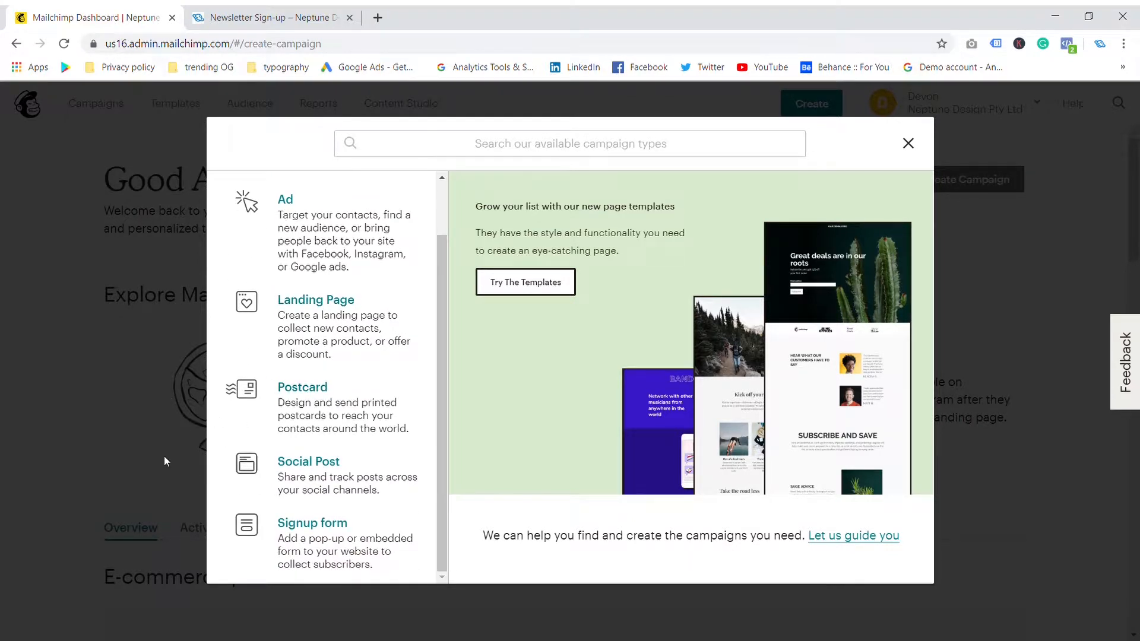
pyautogui.scroll(1, 387, 452)
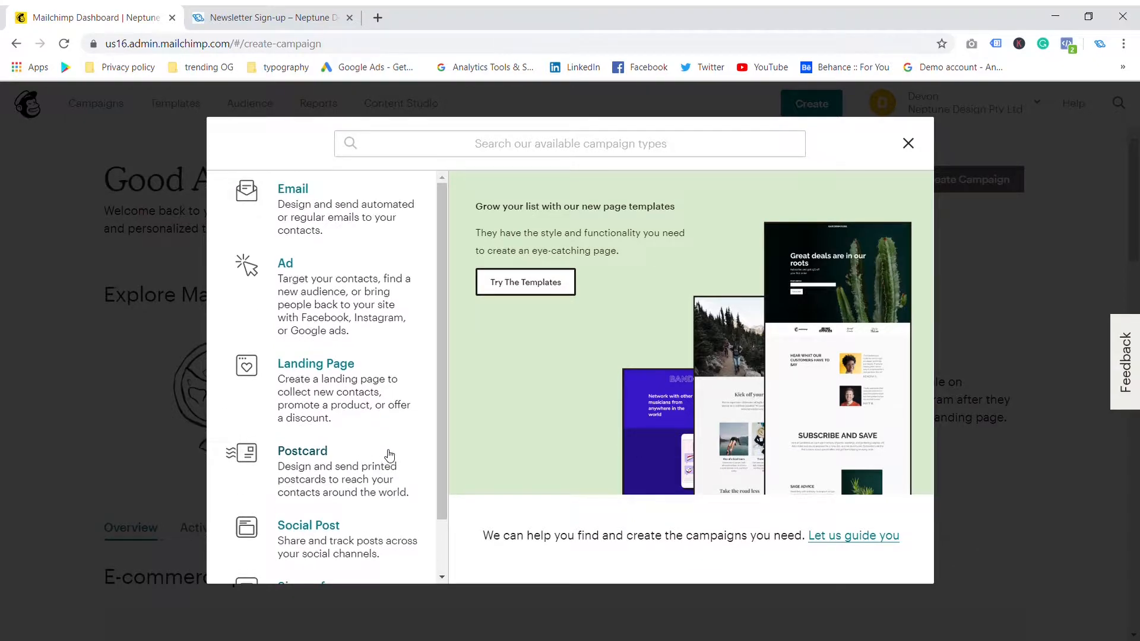
pyautogui.click(316, 207)
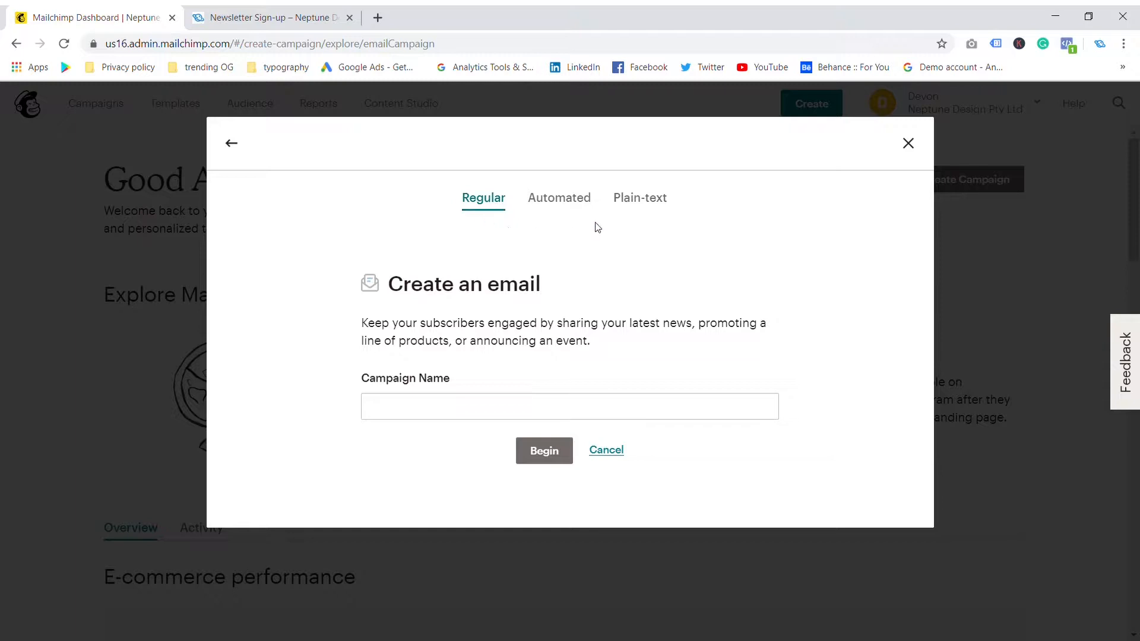
pyautogui.click(561, 203)
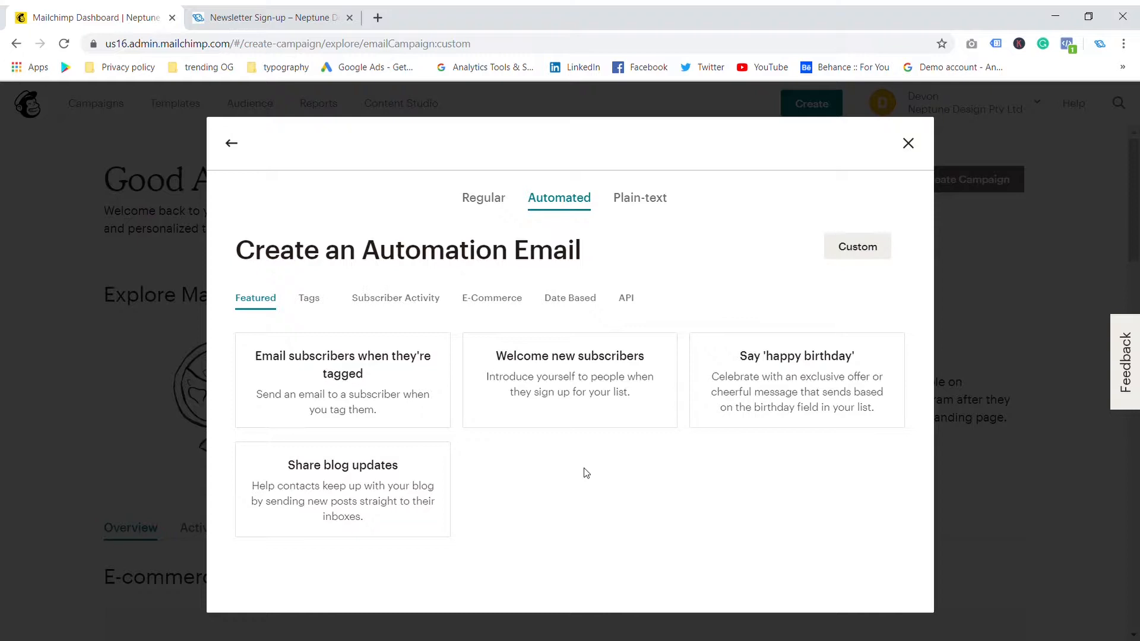
pyautogui.click(587, 404)
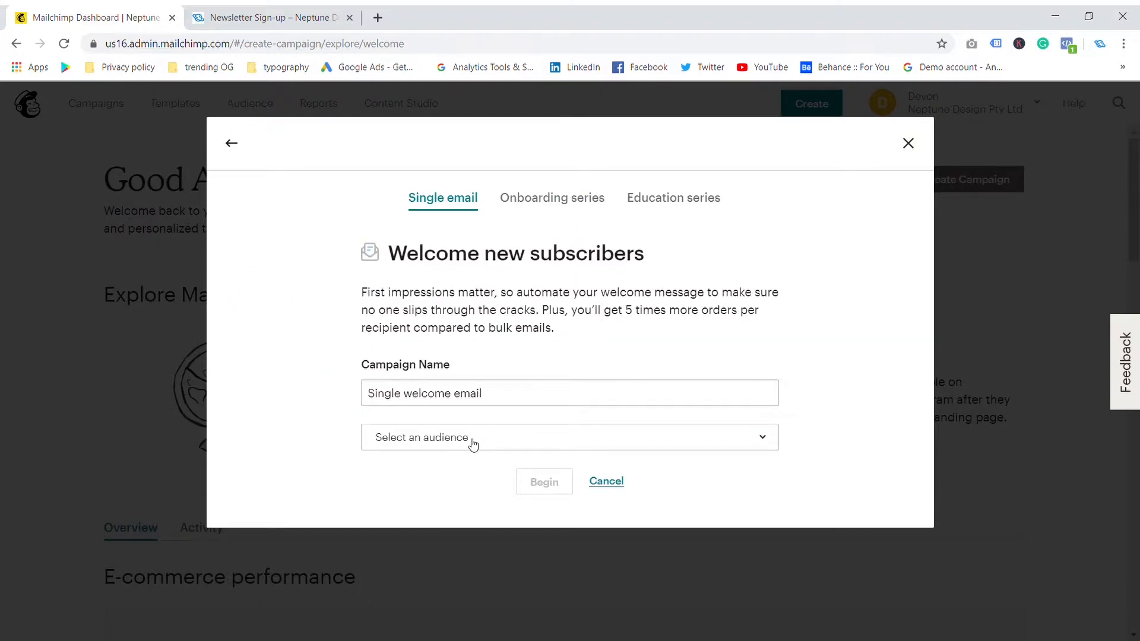
# Step: Create the welcome campaign as an Onboarding series for the Neptune Design Pty Ltd audience
pyautogui.click(408, 443)
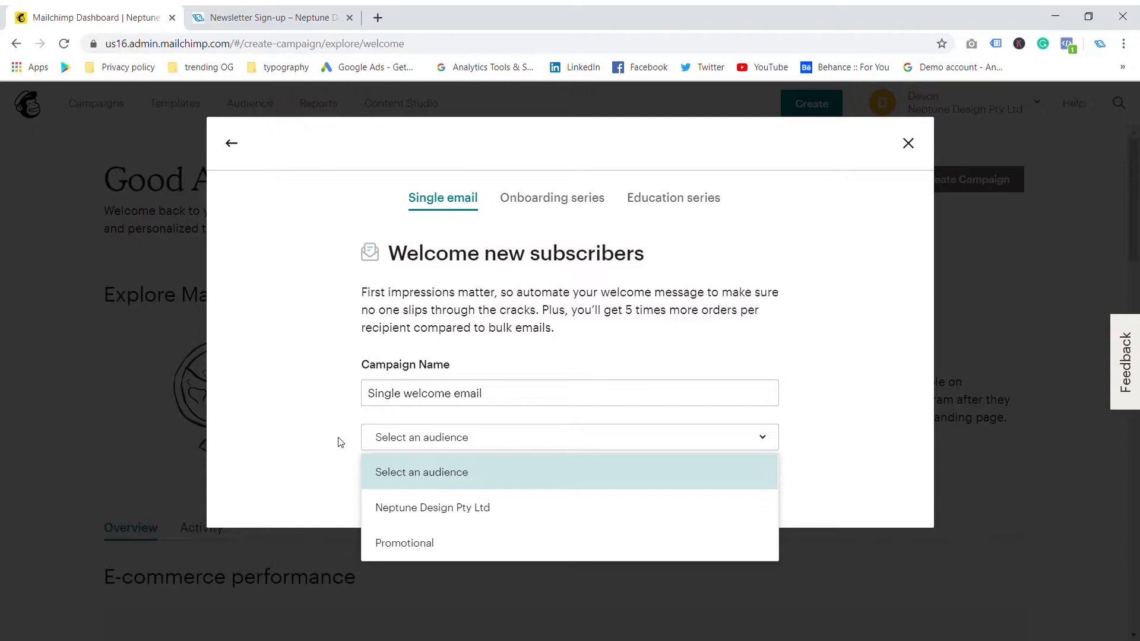
pyautogui.click(460, 505)
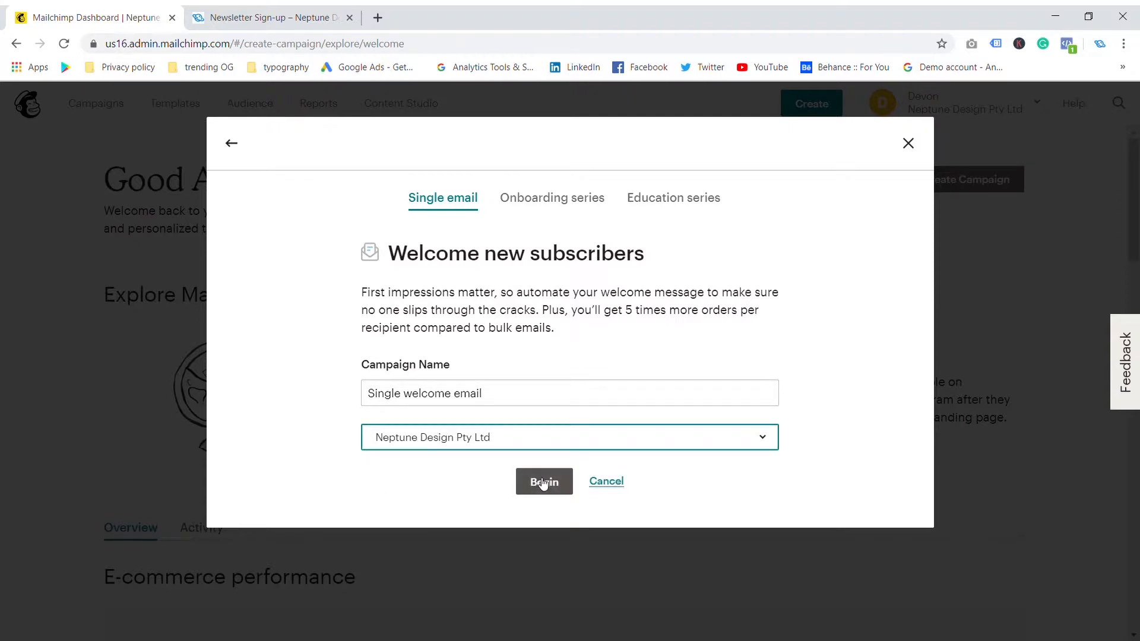
pyautogui.click(535, 204)
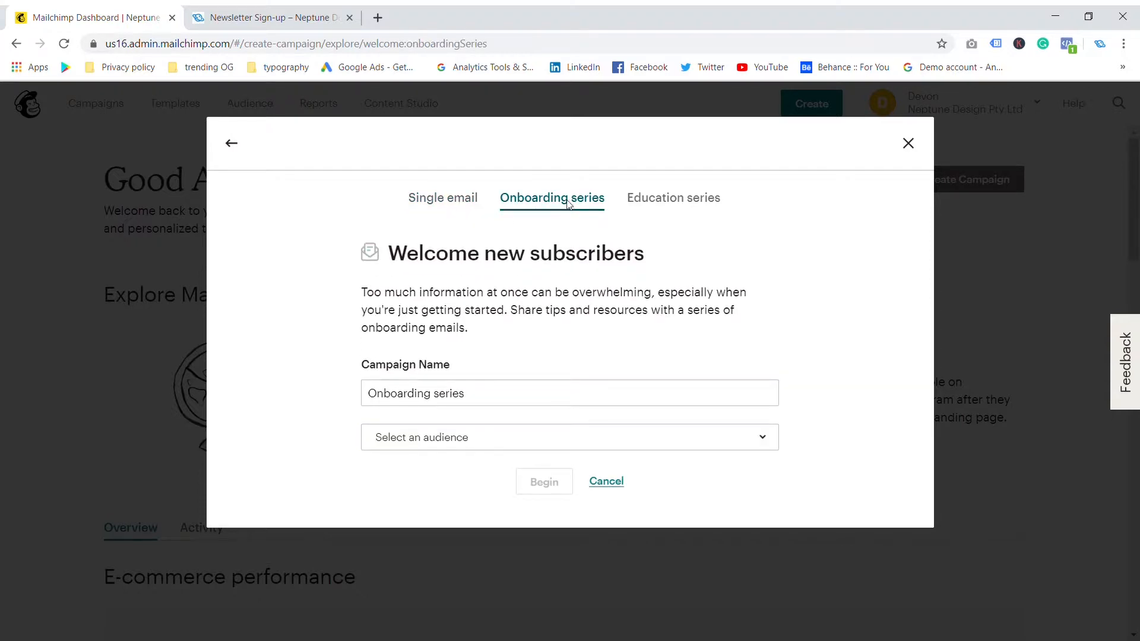
pyautogui.click(439, 447)
pyautogui.click(473, 505)
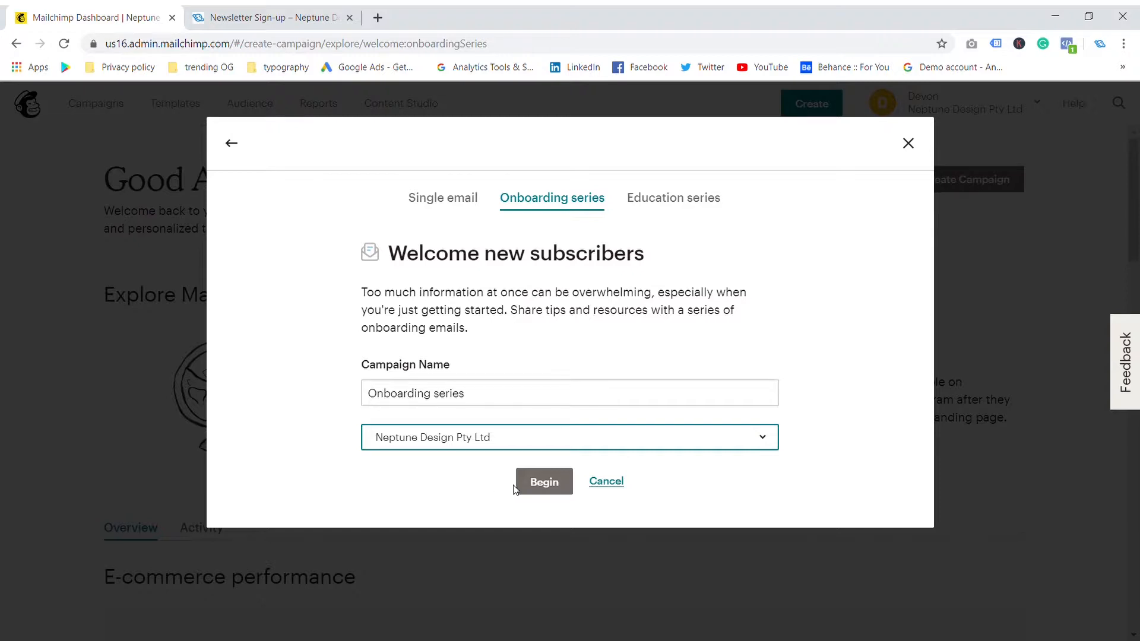
pyautogui.click(550, 487)
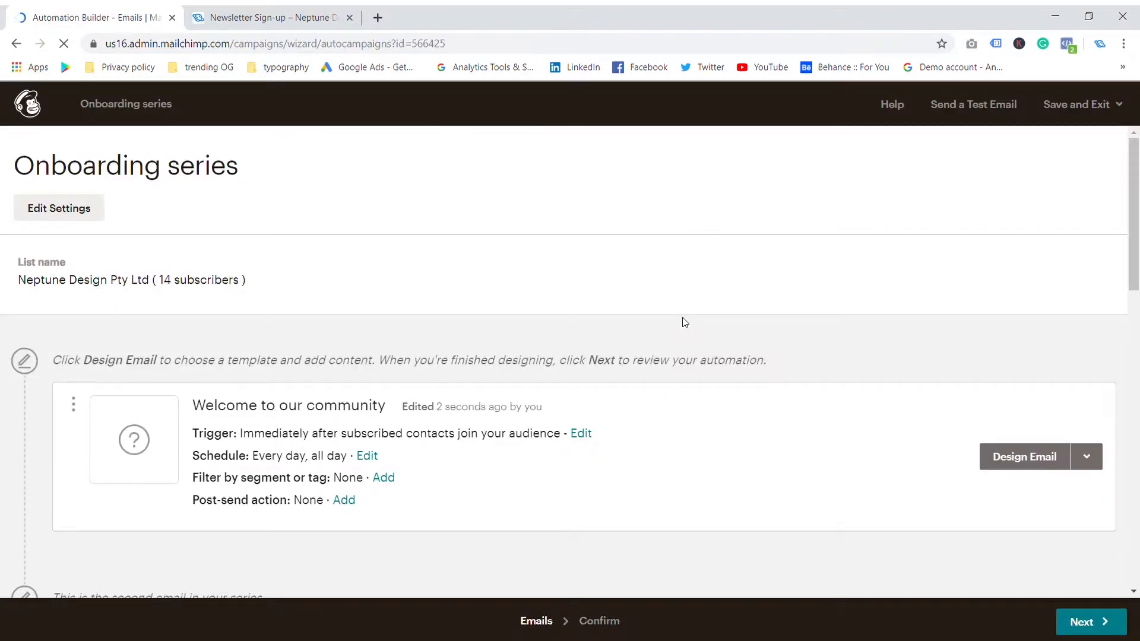
# Step: Review all the emails in the onboarding series with their triggers, schedules, filters and post-send actions
pyautogui.scroll(-3, 484, 249)
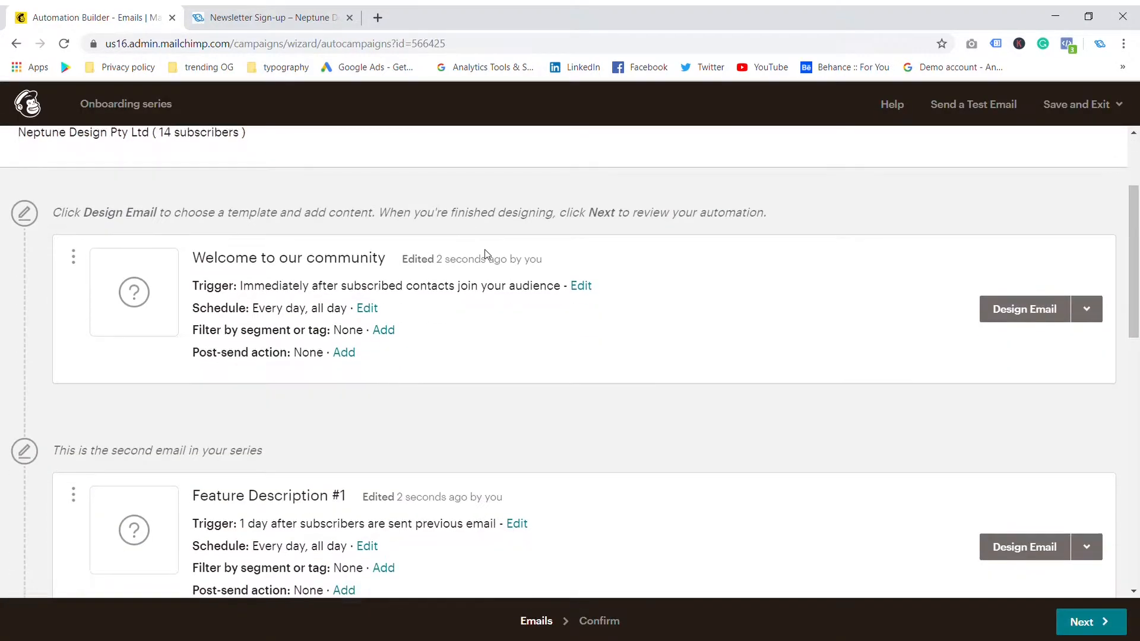
pyautogui.scroll(-10, 485, 254)
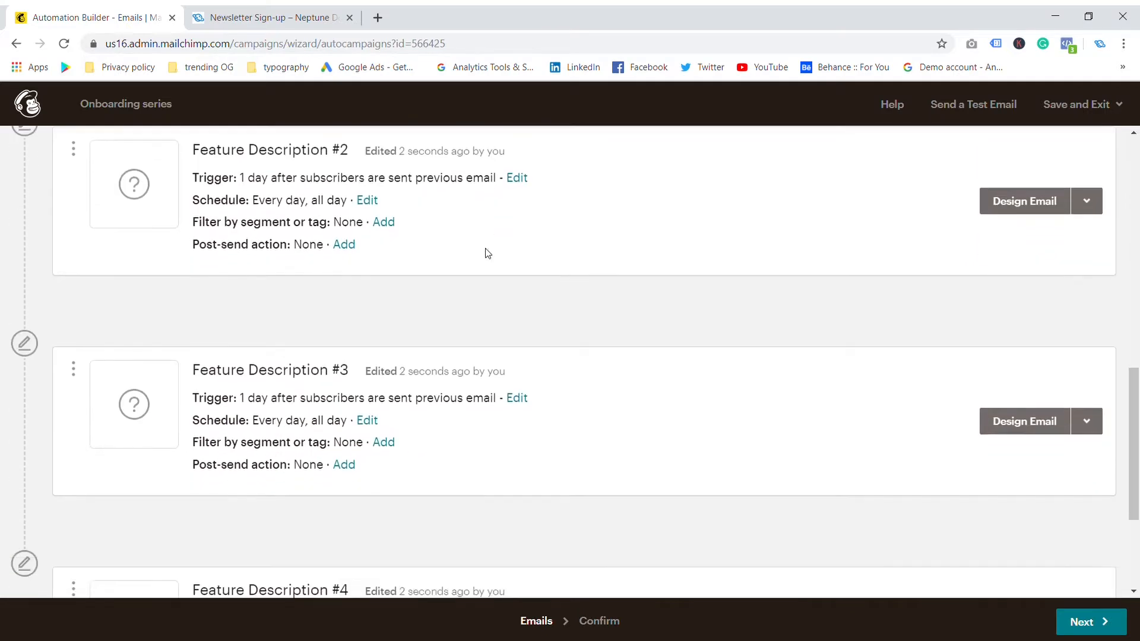
pyautogui.scroll(-3, 488, 254)
pyautogui.scroll(15, 486, 253)
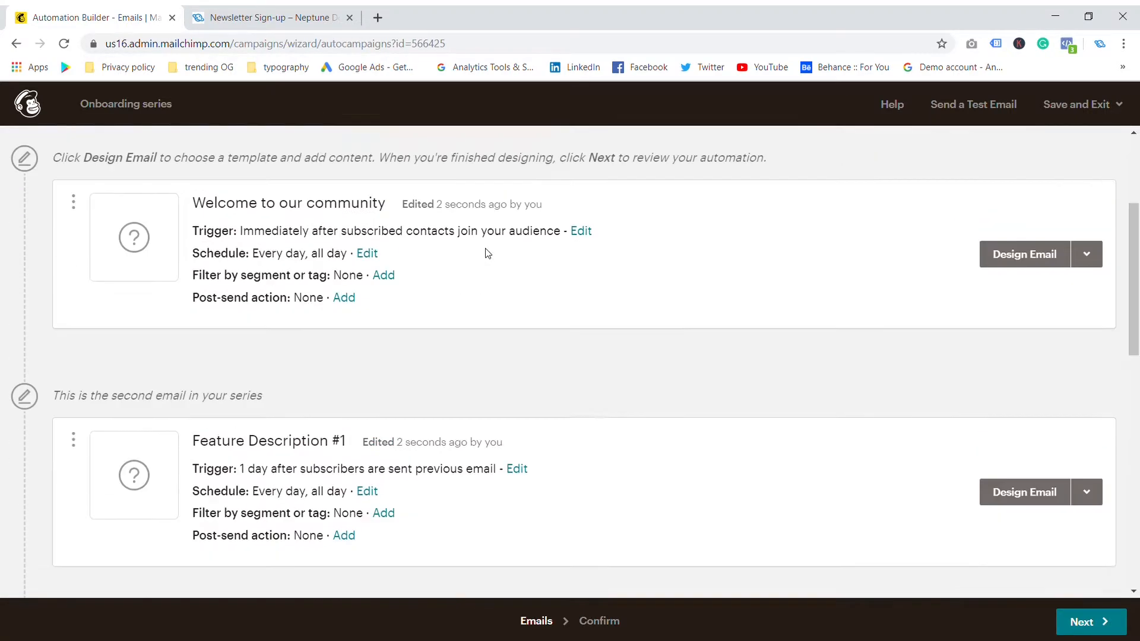
pyautogui.scroll(-13, 487, 253)
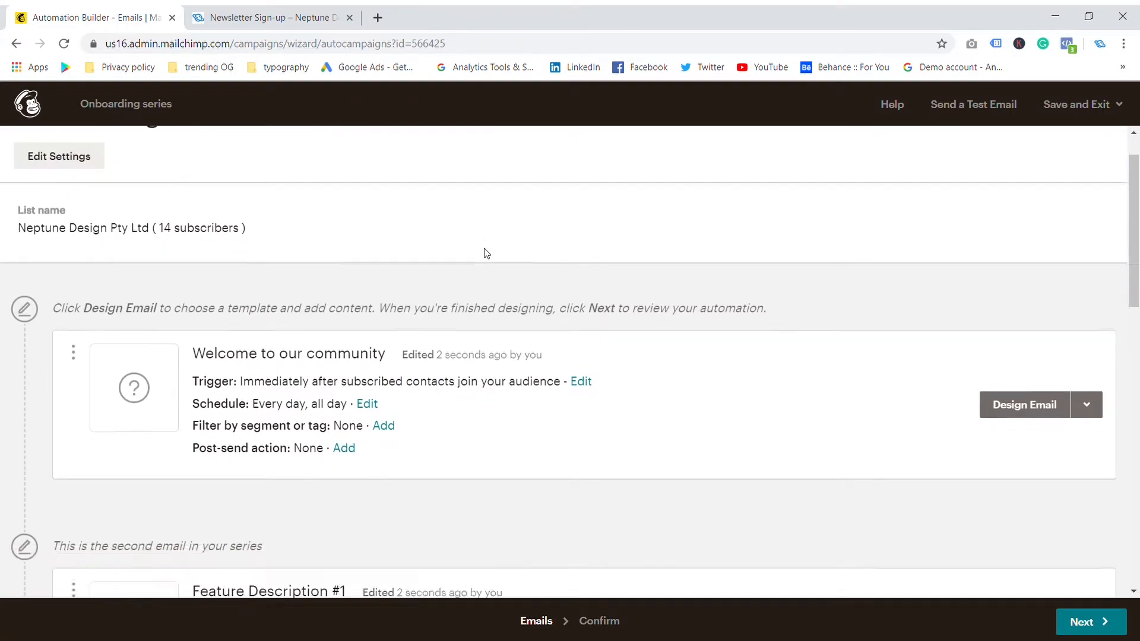
pyautogui.scroll(13, 487, 254)
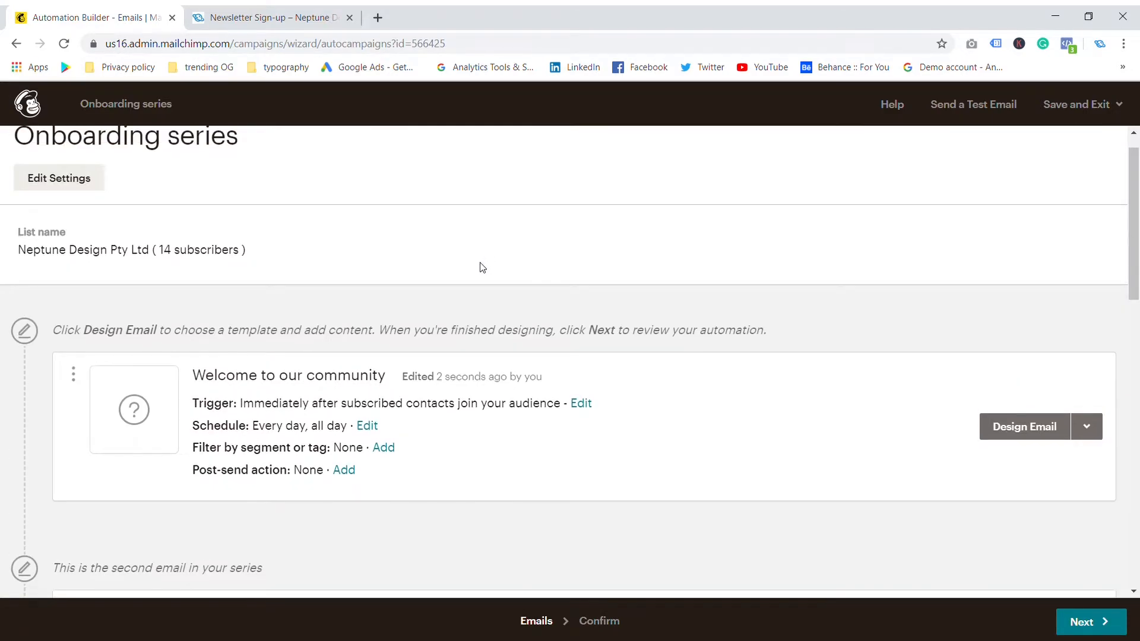
pyautogui.scroll(-13, 483, 265)
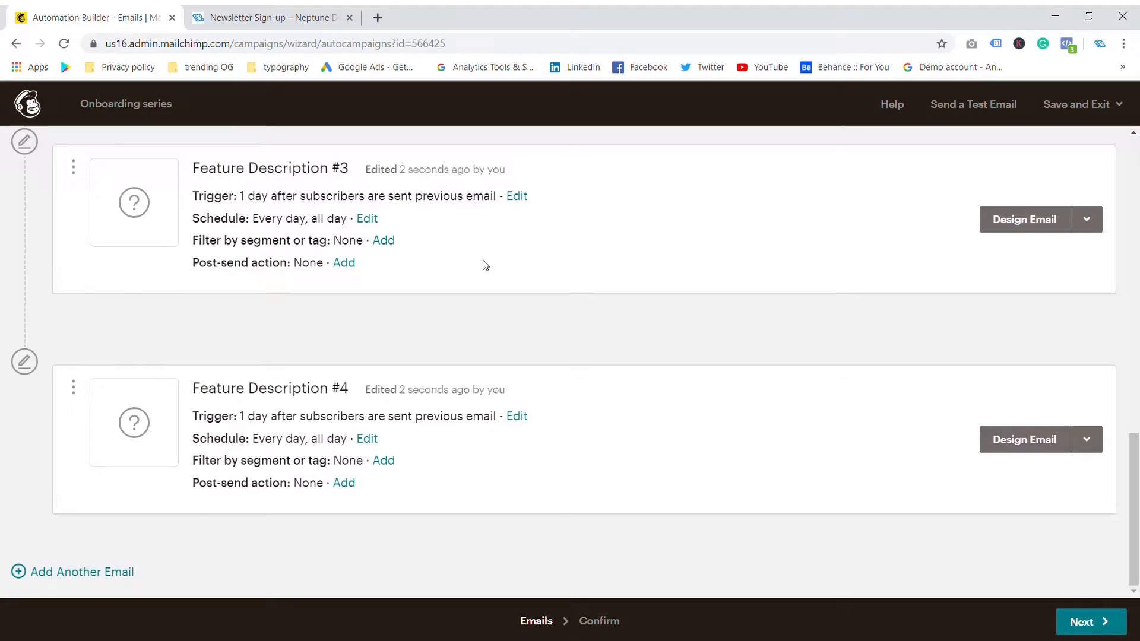
pyautogui.scroll(13, 483, 264)
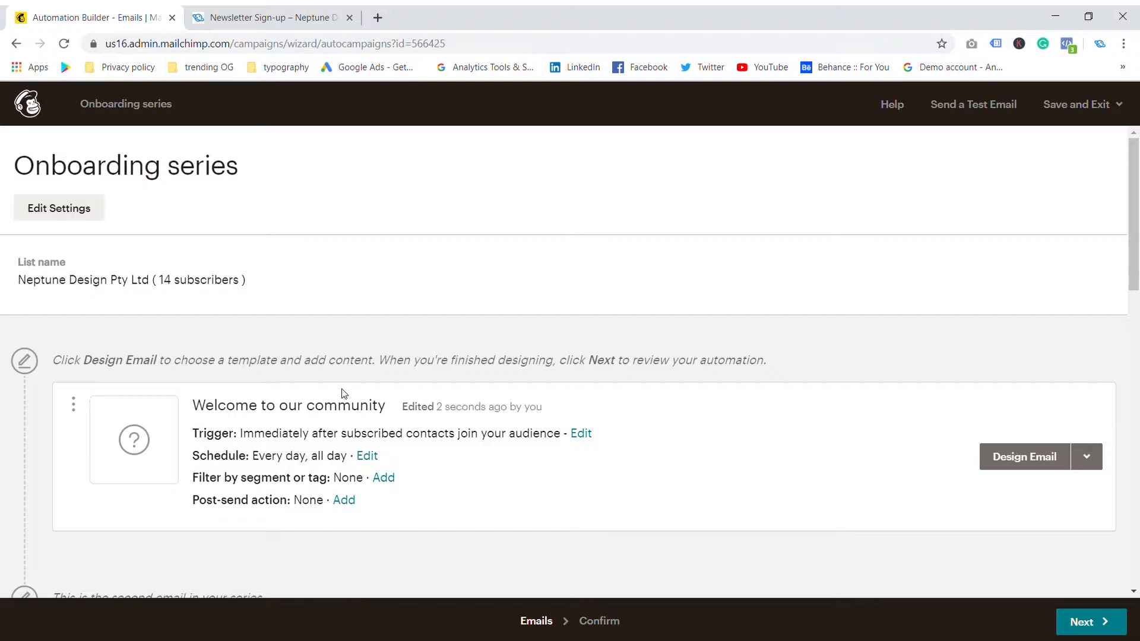
pyautogui.scroll(-5, 353, 339)
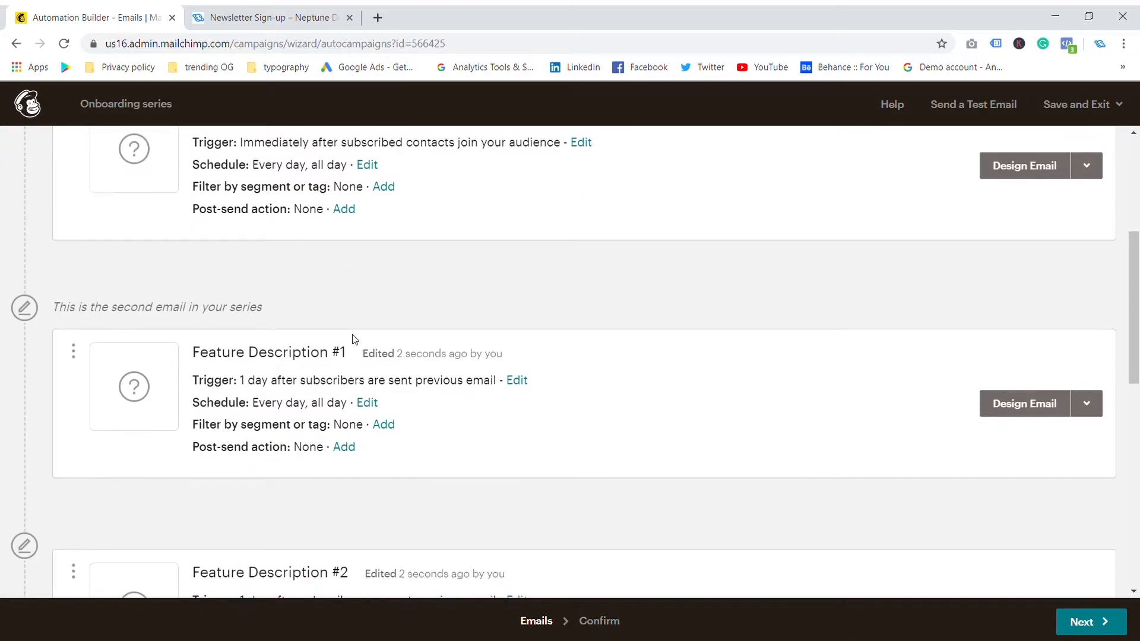
pyautogui.scroll(-4, 491, 374)
pyautogui.scroll(9, 394, 389)
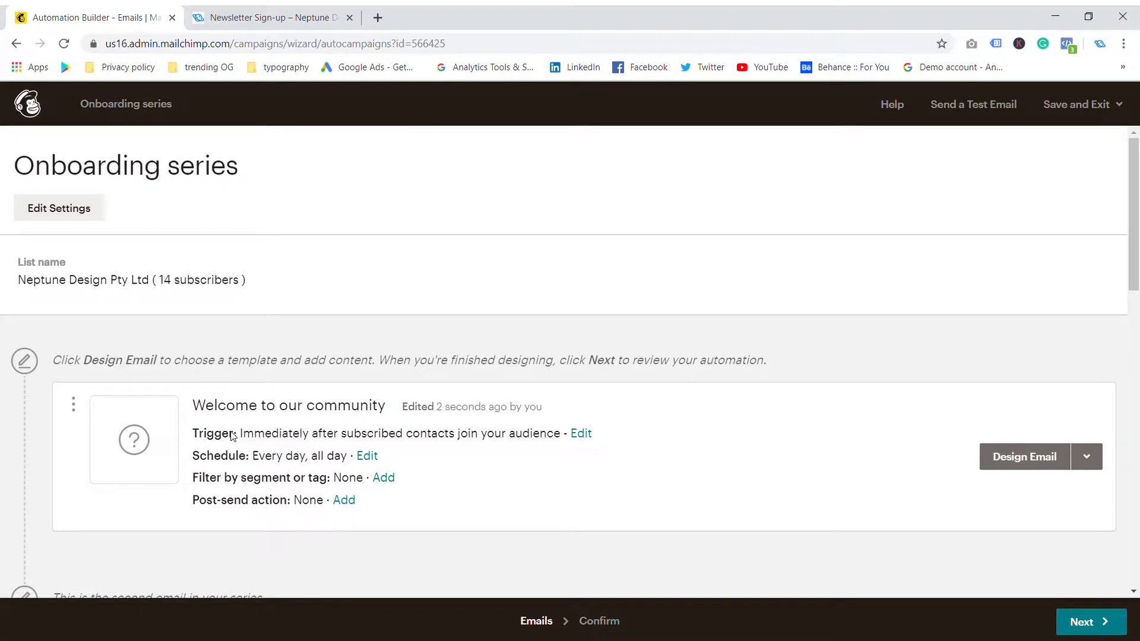
# Step: Set the trigger delay of the Welcome to our community email to immediately and update the trigger
pyautogui.click(584, 435)
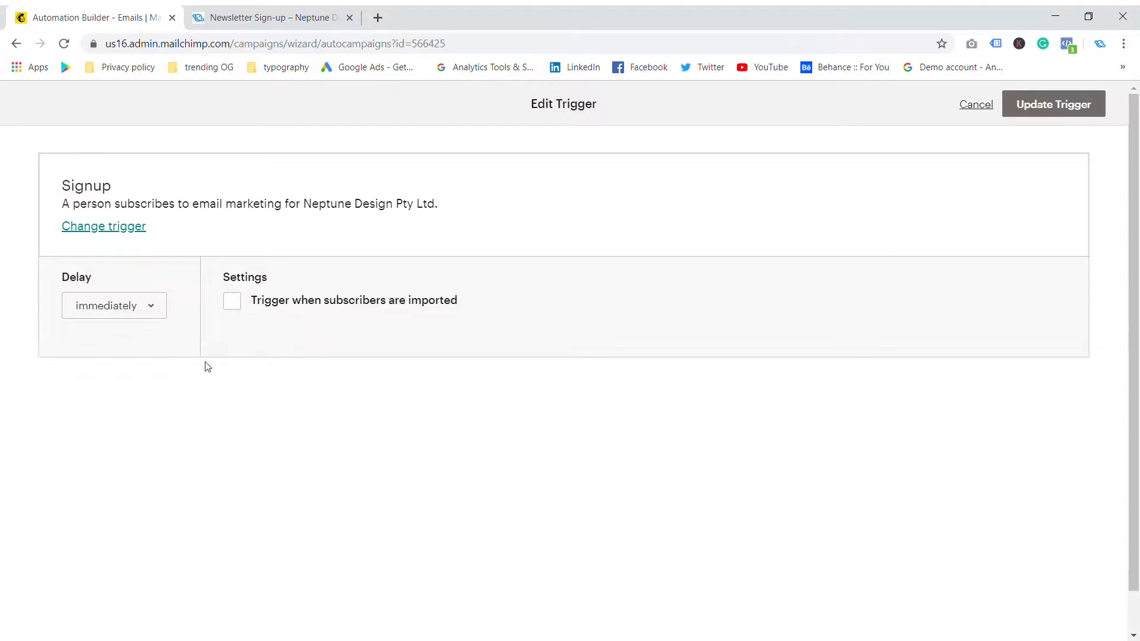
pyautogui.click(135, 308)
pyautogui.click(126, 345)
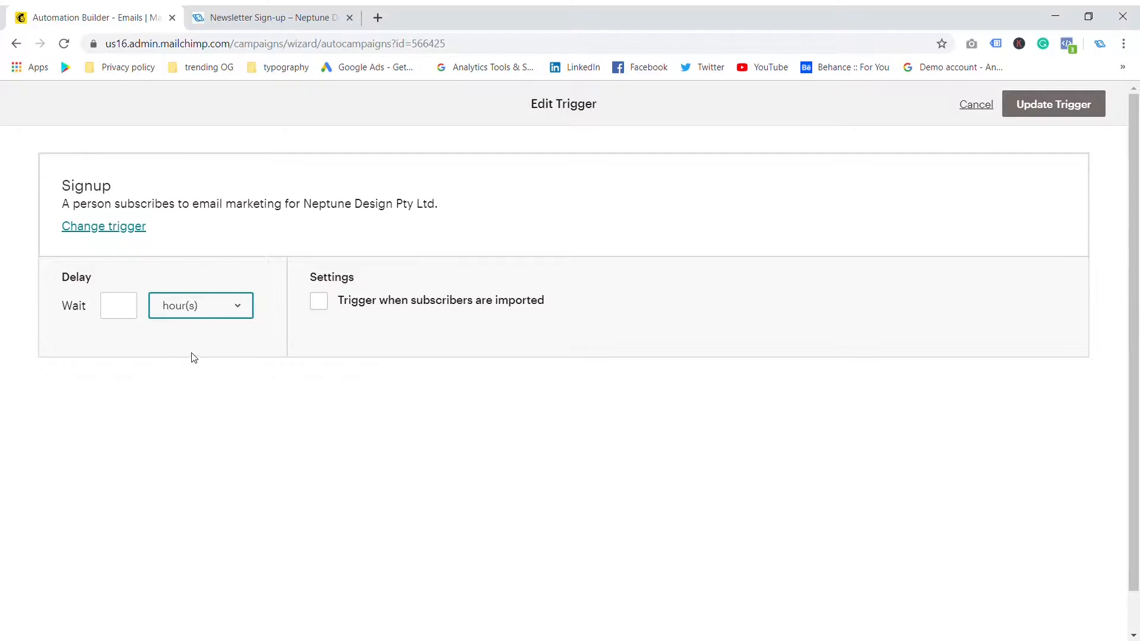
pyautogui.press('Down')
pyautogui.press('Down')
pyautogui.click(238, 303)
pyautogui.click(206, 325)
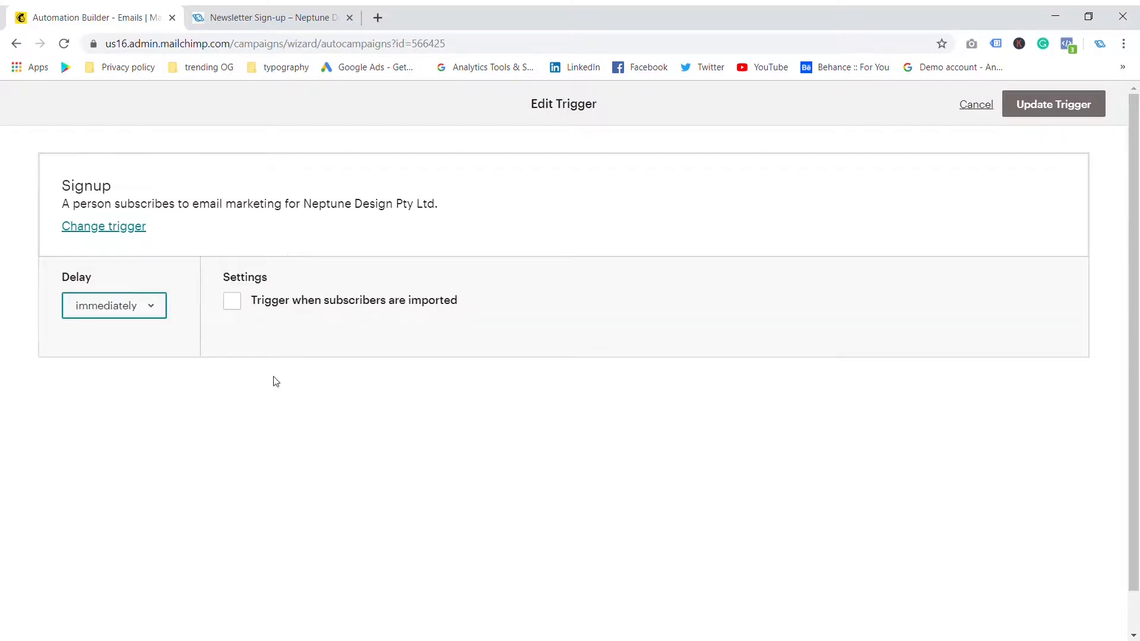
pyautogui.click(309, 410)
pyautogui.click(146, 315)
pyautogui.click(143, 332)
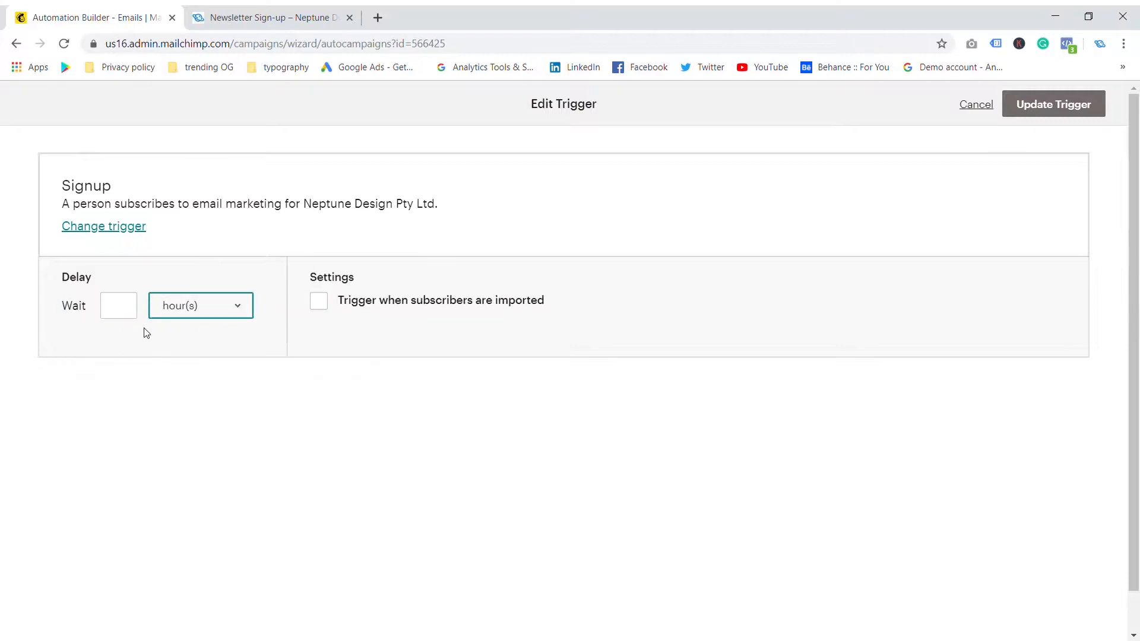
pyautogui.click(183, 333)
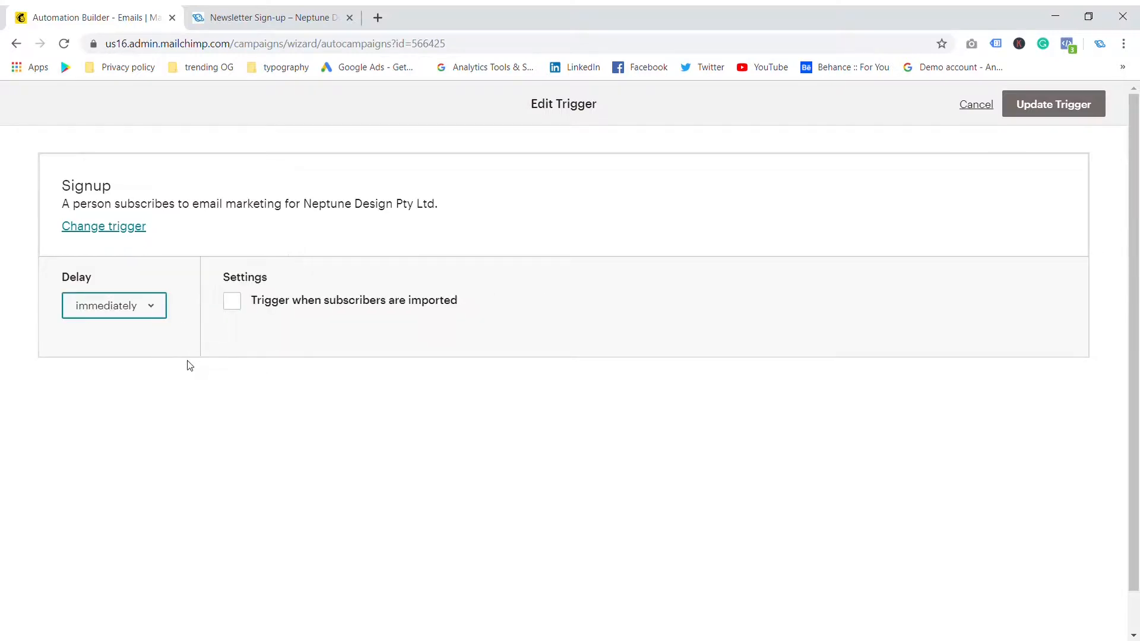
pyautogui.click(1077, 105)
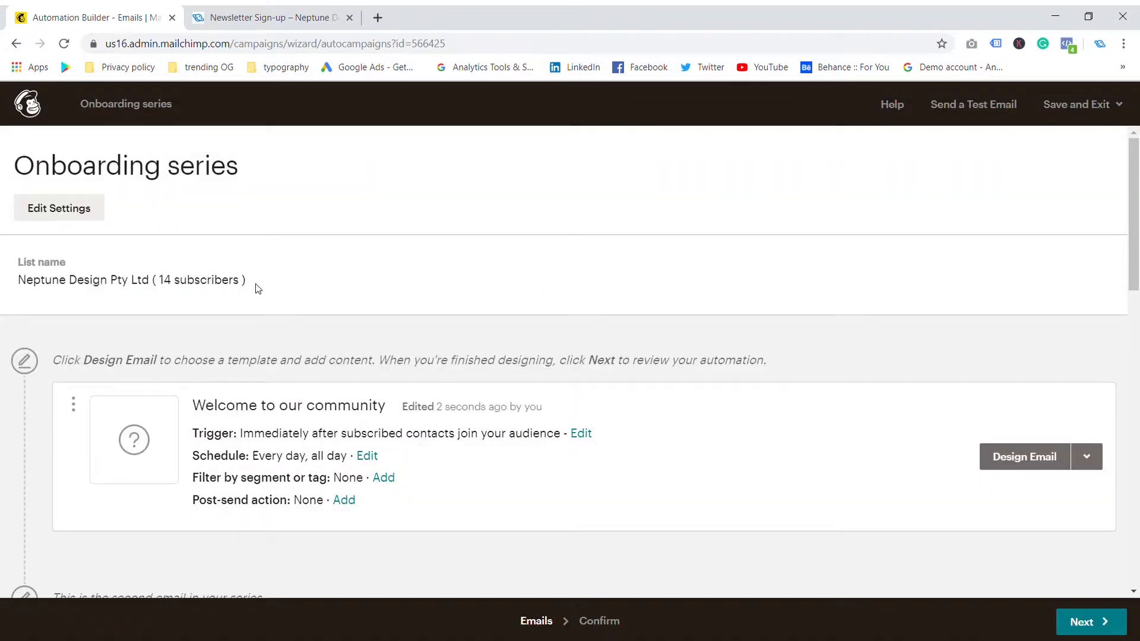
# Step: Review the onboarding series workflow settings, including the sender details, tracking choices and extra options
pyautogui.click(62, 210)
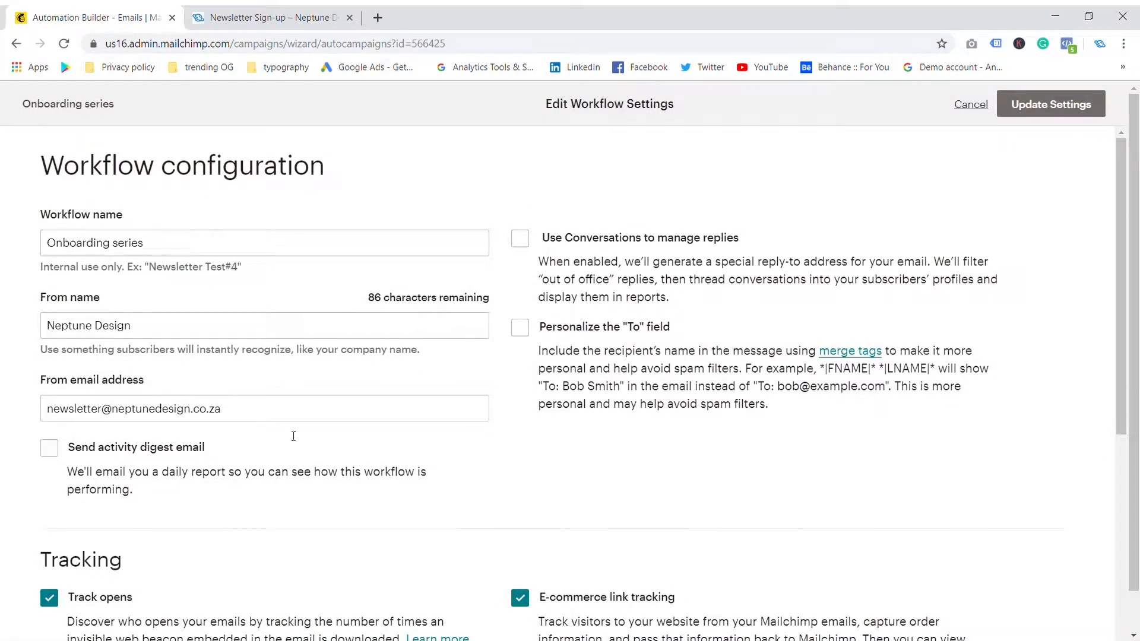
pyautogui.scroll(-6, 430, 374)
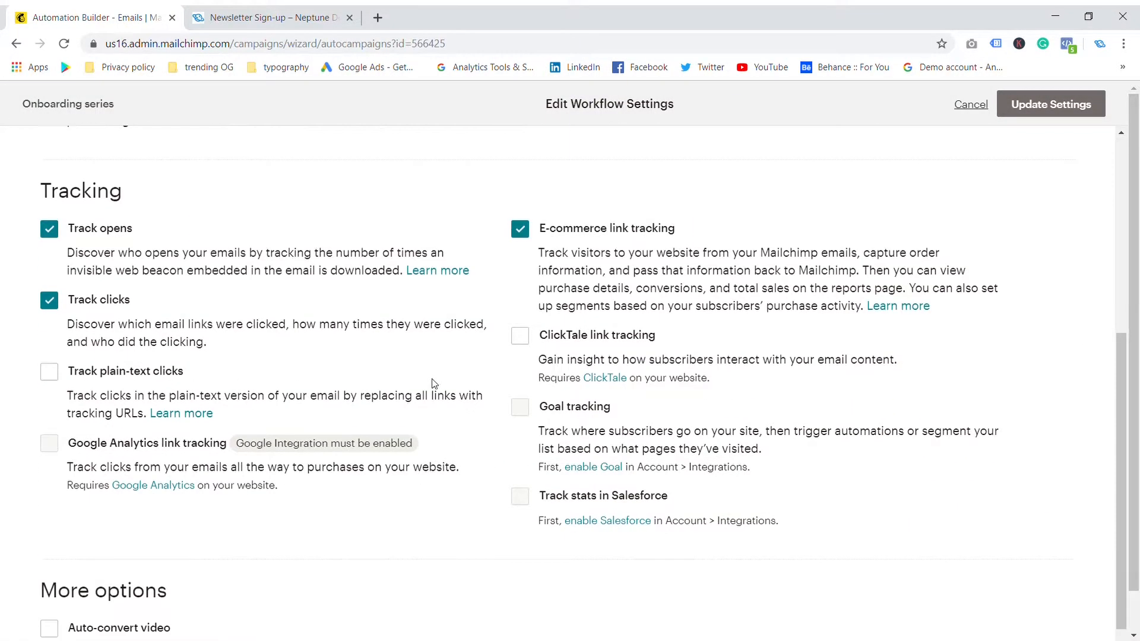
pyautogui.scroll(3, 592, 463)
pyautogui.scroll(3, 592, 463)
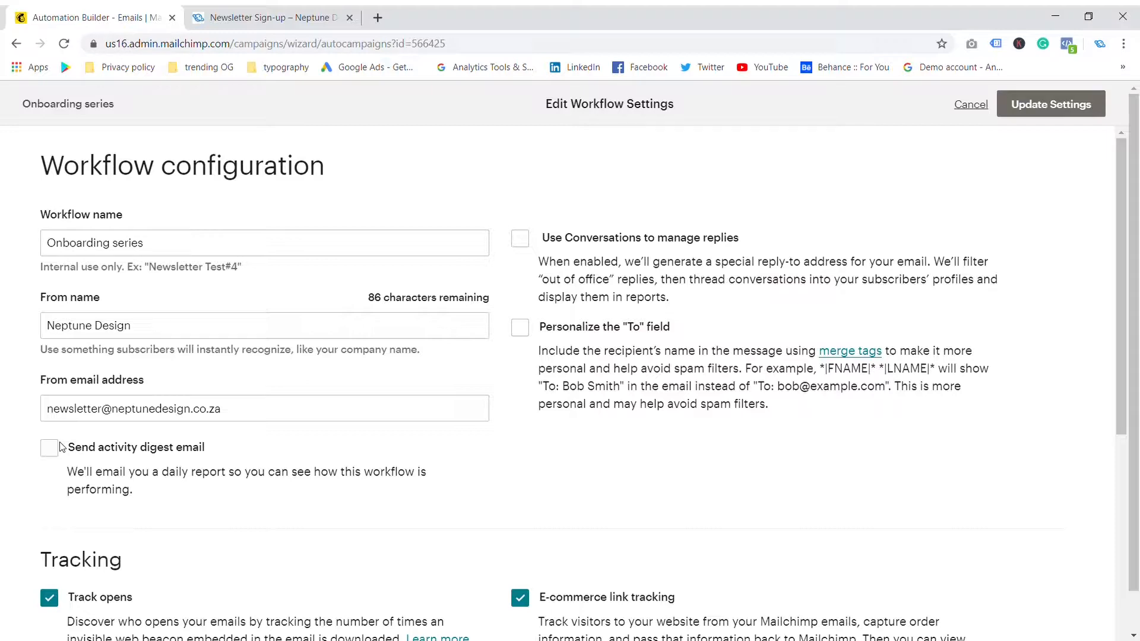
pyautogui.scroll(-7, 219, 480)
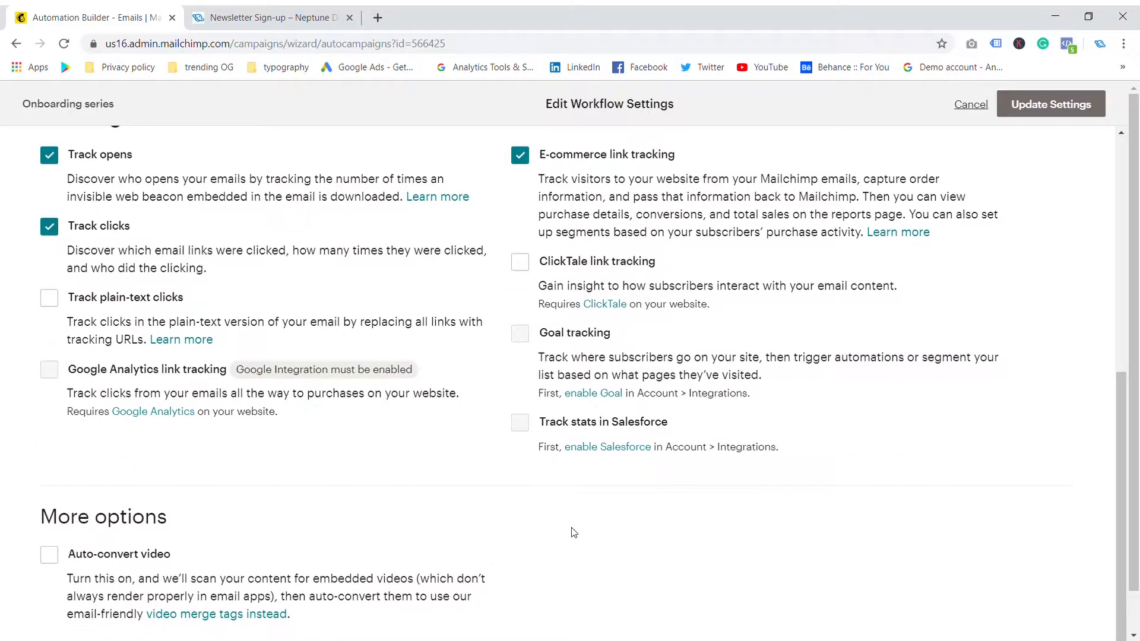
pyautogui.scroll(1, 459, 521)
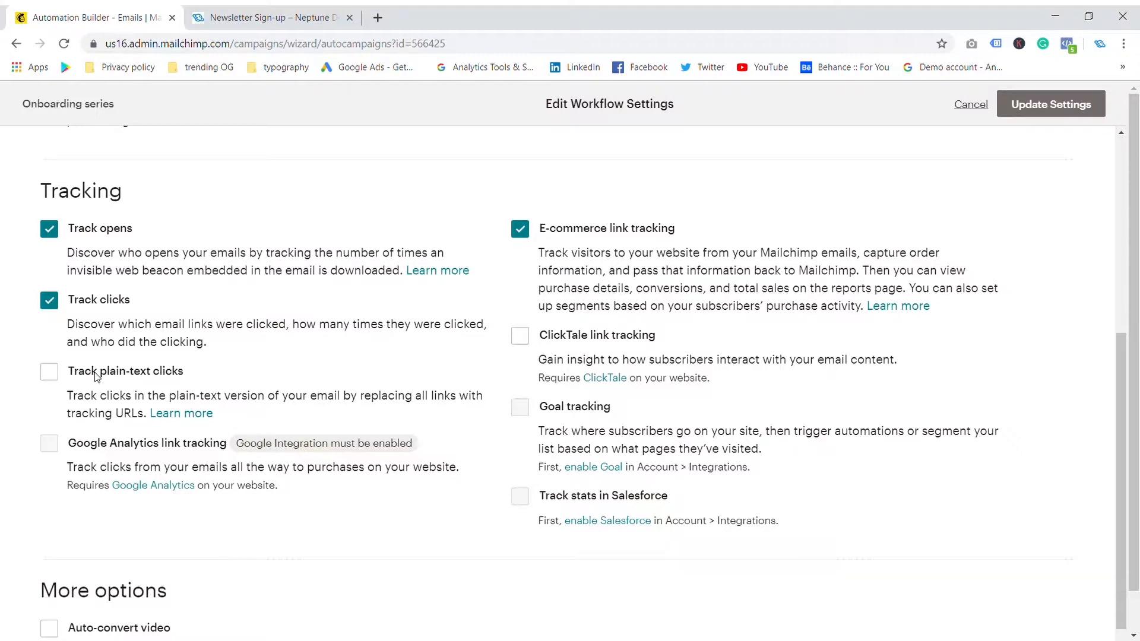
pyautogui.scroll(5, 97, 377)
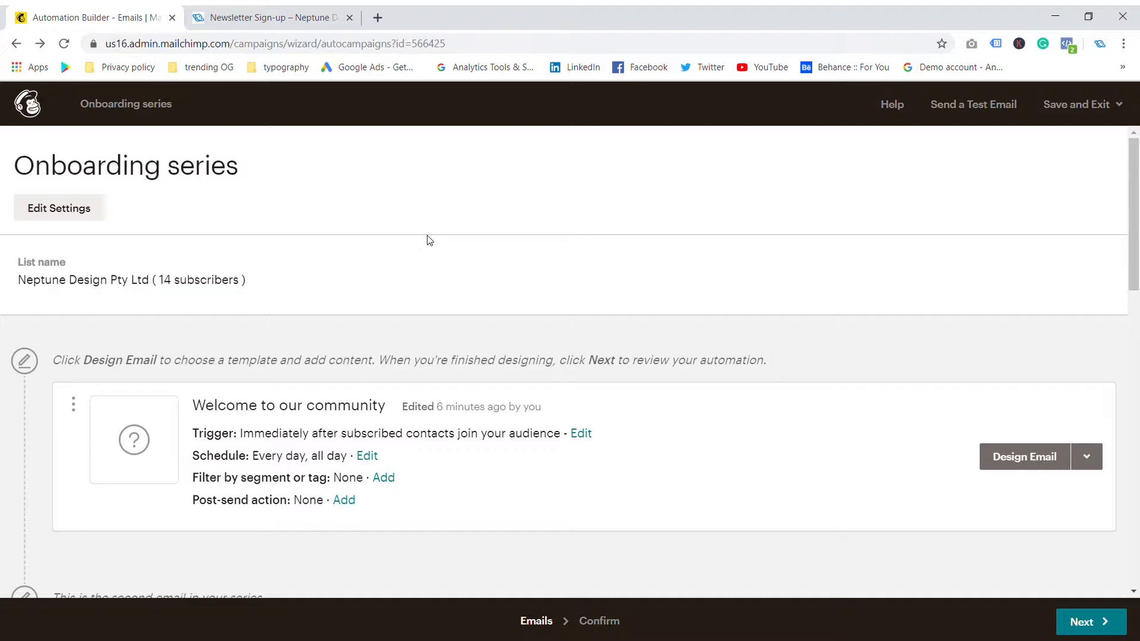
# Step: Look through the onboarding series from the welcome email to Feature Description #4, comparing triggers, schedules, filters and post-send actions
pyautogui.scroll(-4, 468, 288)
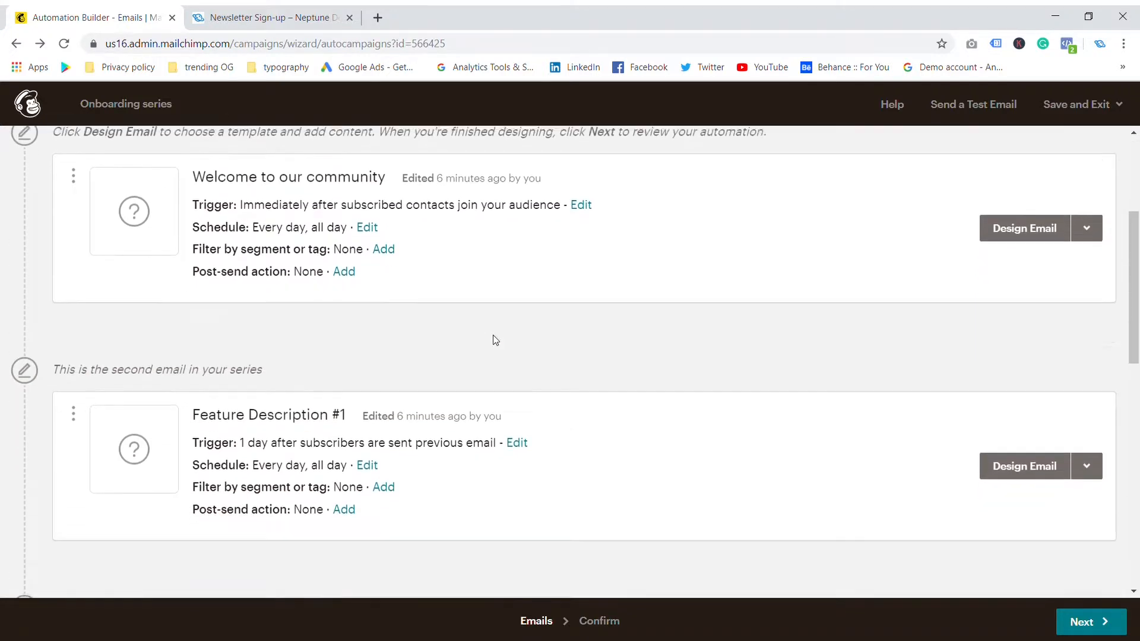
pyautogui.scroll(-10, 495, 340)
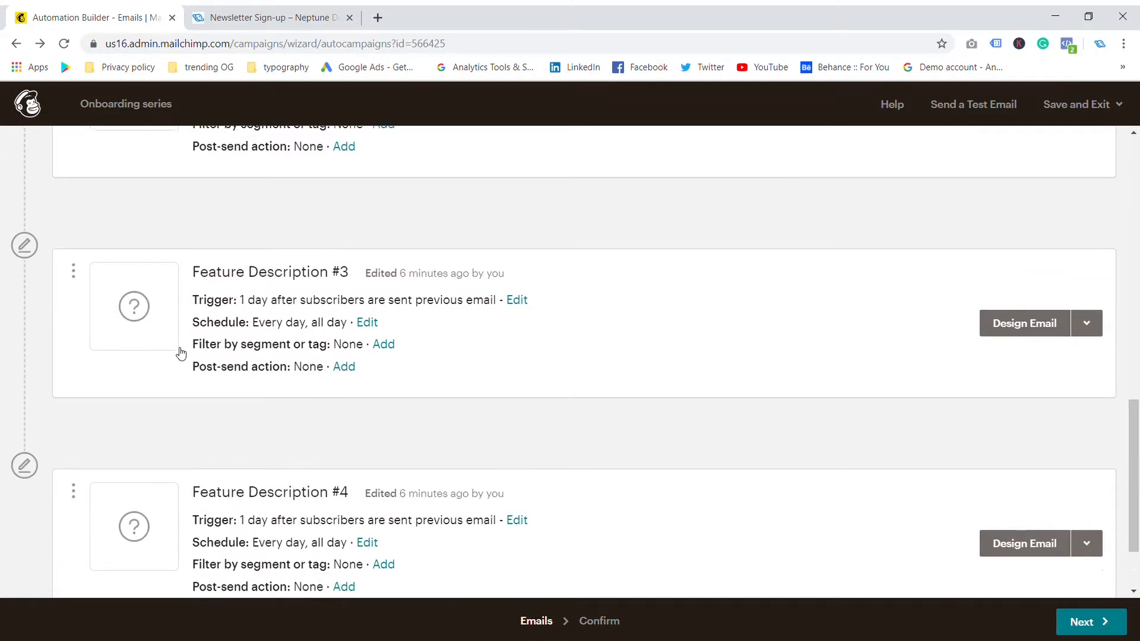
pyautogui.scroll(-2, 181, 354)
pyautogui.scroll(10, 181, 353)
pyautogui.scroll(-1, 184, 356)
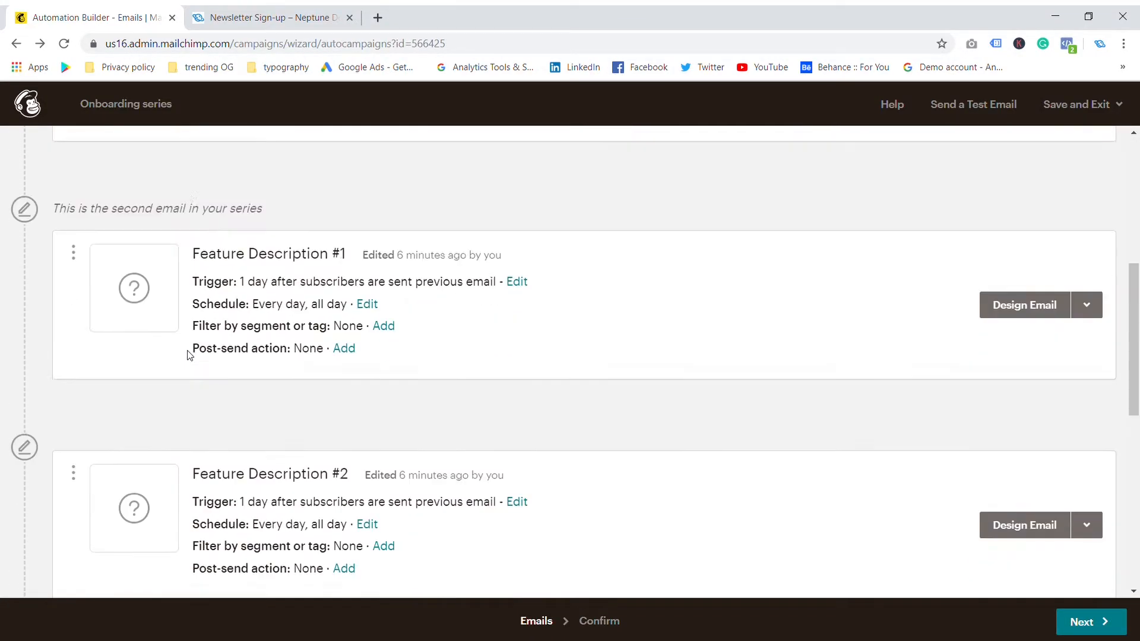
pyautogui.scroll(5, 186, 356)
pyautogui.scroll(-10, 309, 359)
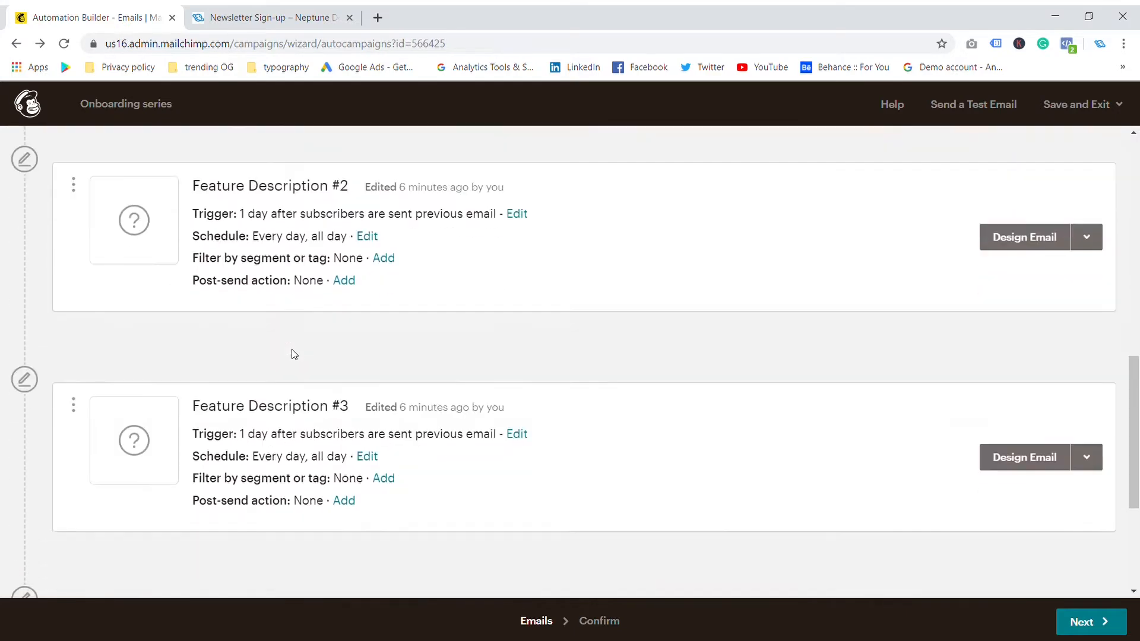
pyautogui.scroll(-4, 294, 354)
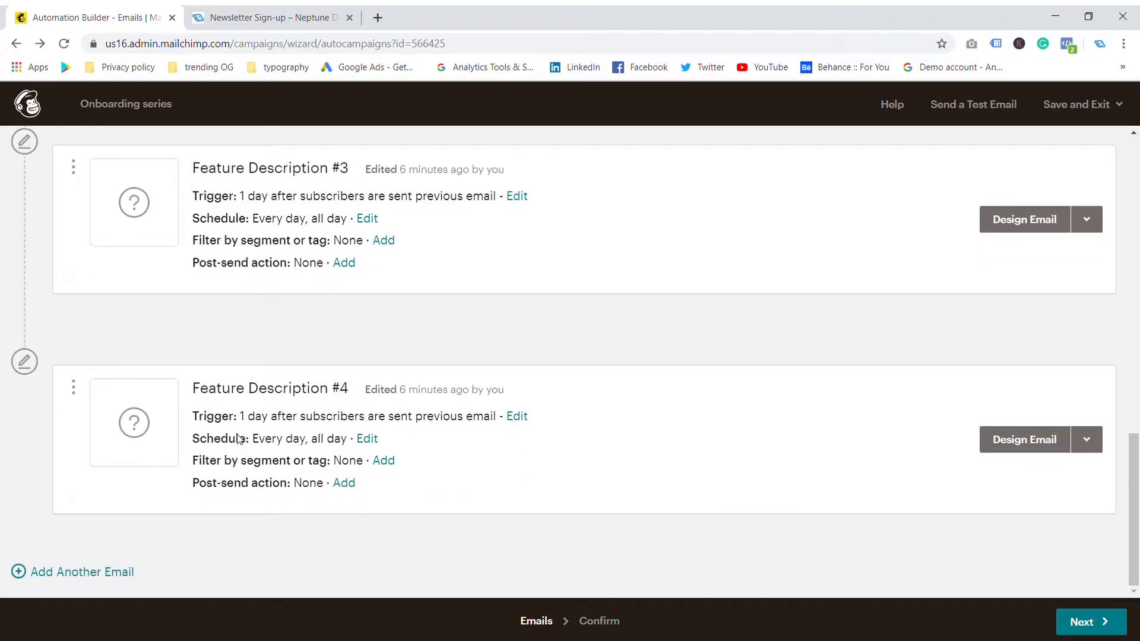
pyautogui.scroll(13, 268, 427)
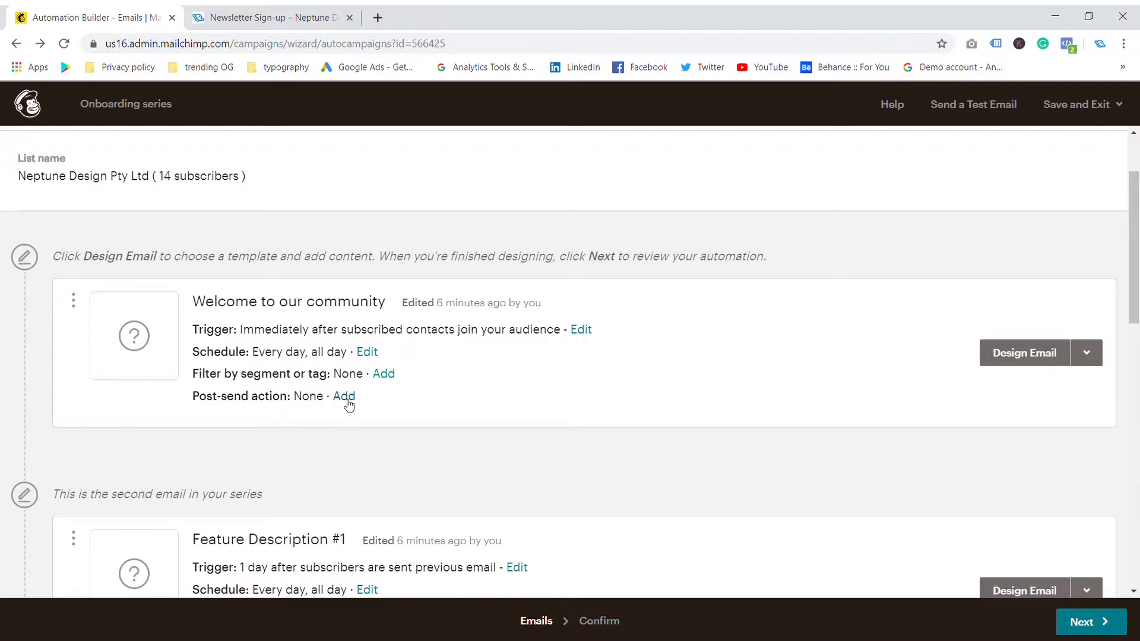
pyautogui.scroll(-2, 351, 392)
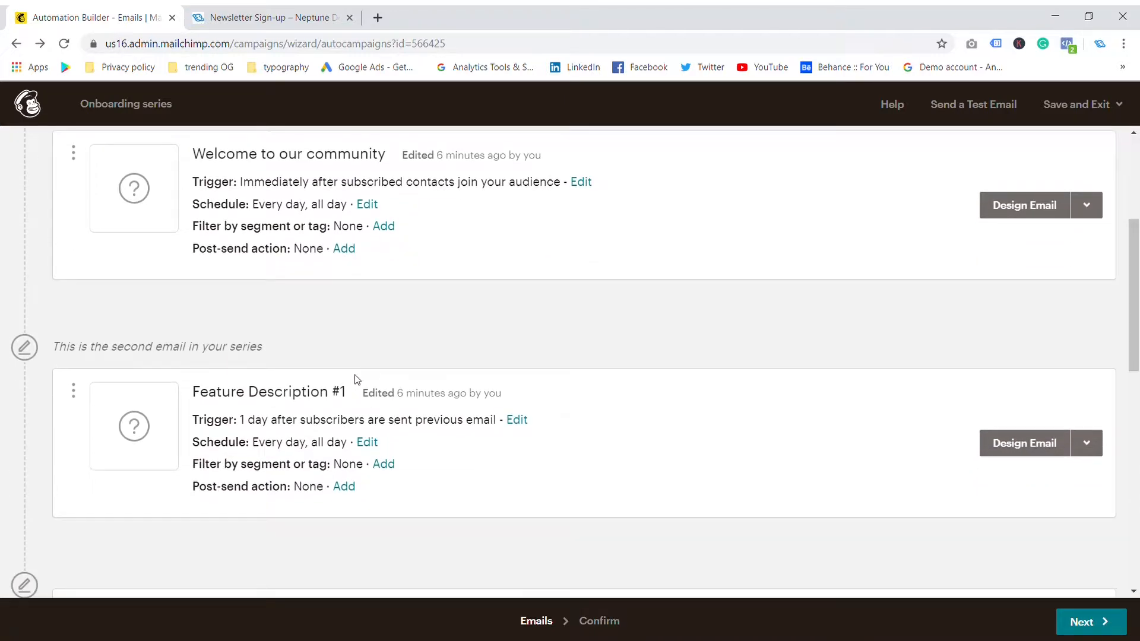
pyautogui.scroll(1, 356, 379)
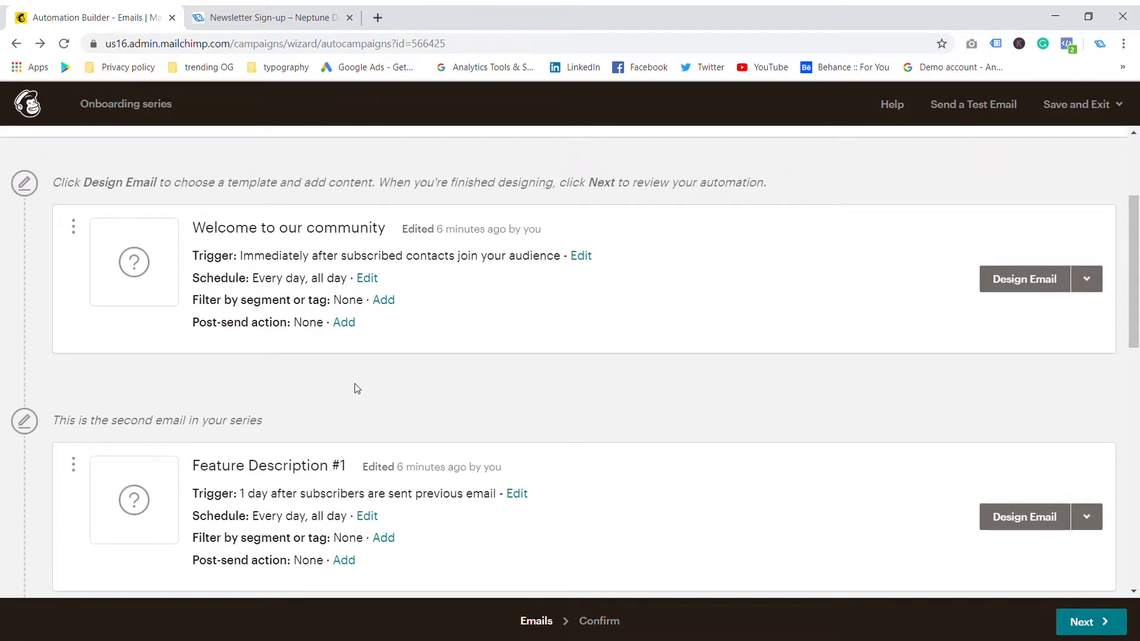
pyautogui.scroll(-2, 426, 365)
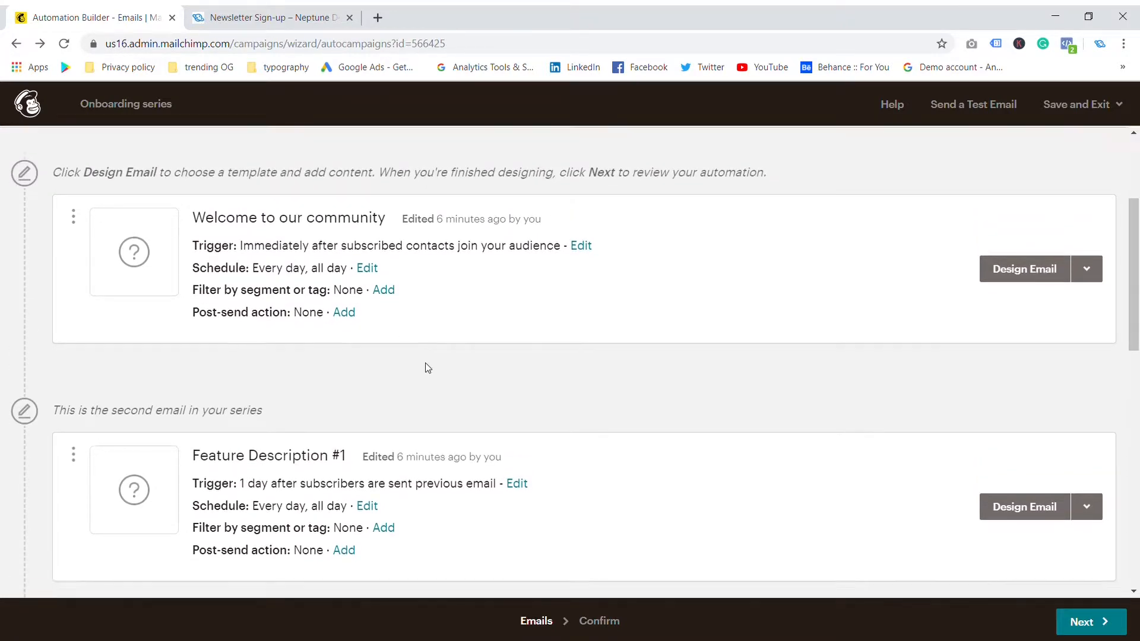
pyautogui.scroll(-4, 401, 435)
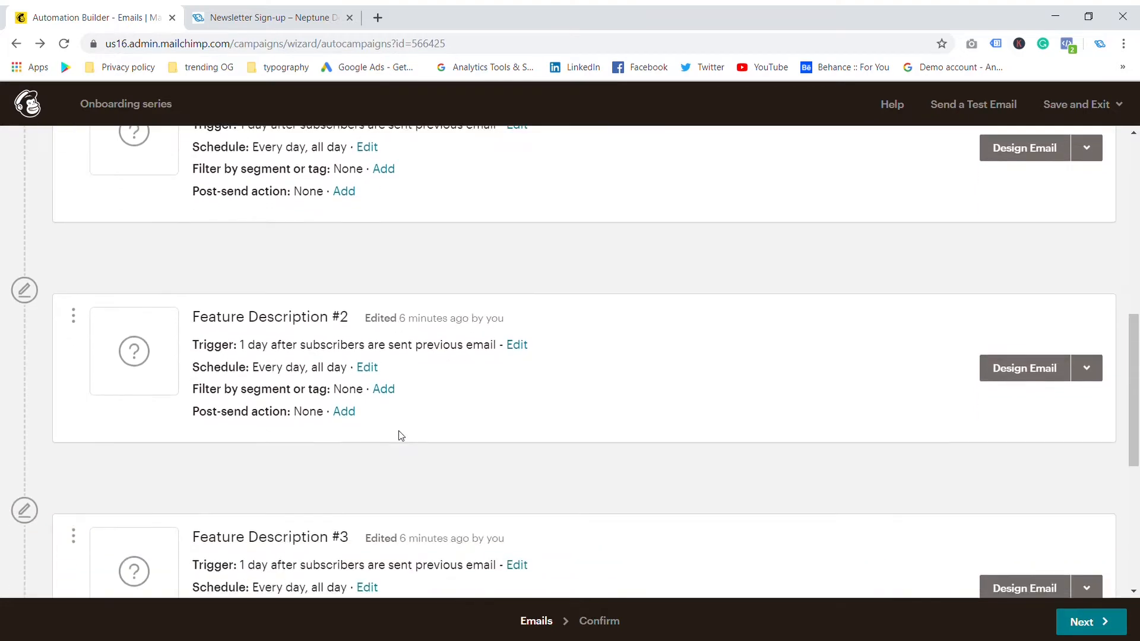
pyautogui.scroll(7, 400, 435)
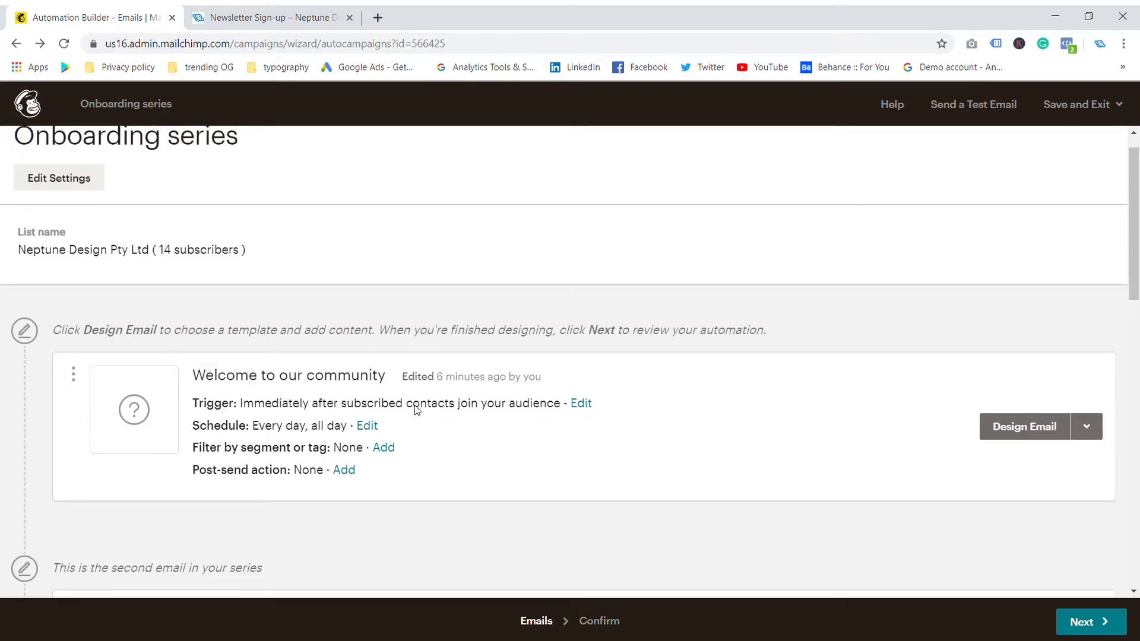
pyautogui.scroll(-2, 416, 408)
pyautogui.scroll(-3, 435, 369)
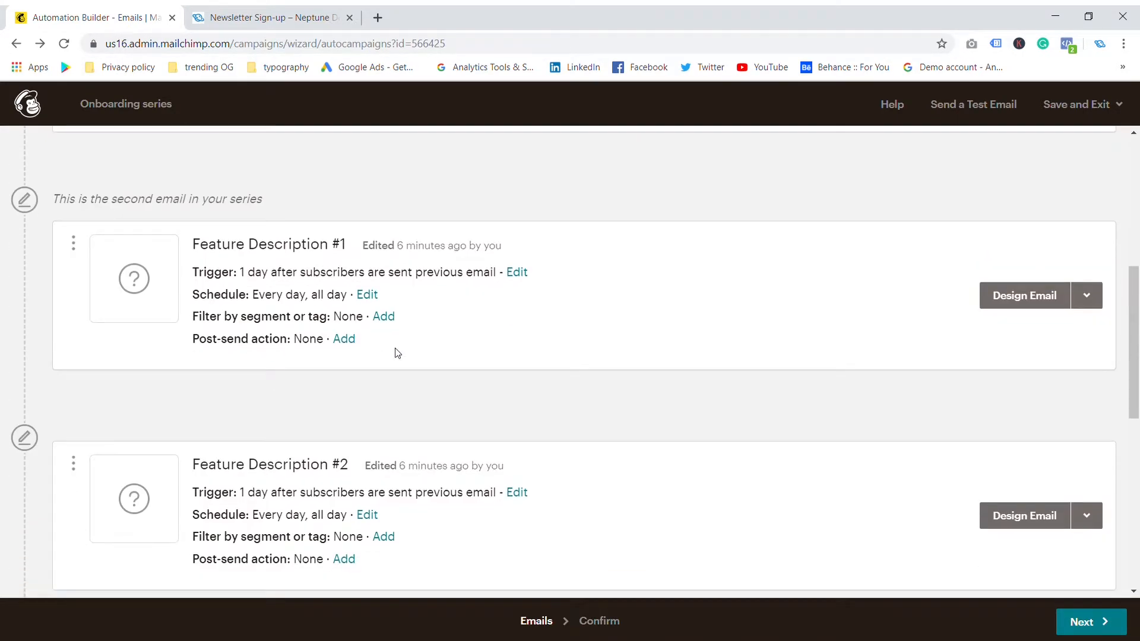
pyautogui.scroll(-3, 385, 354)
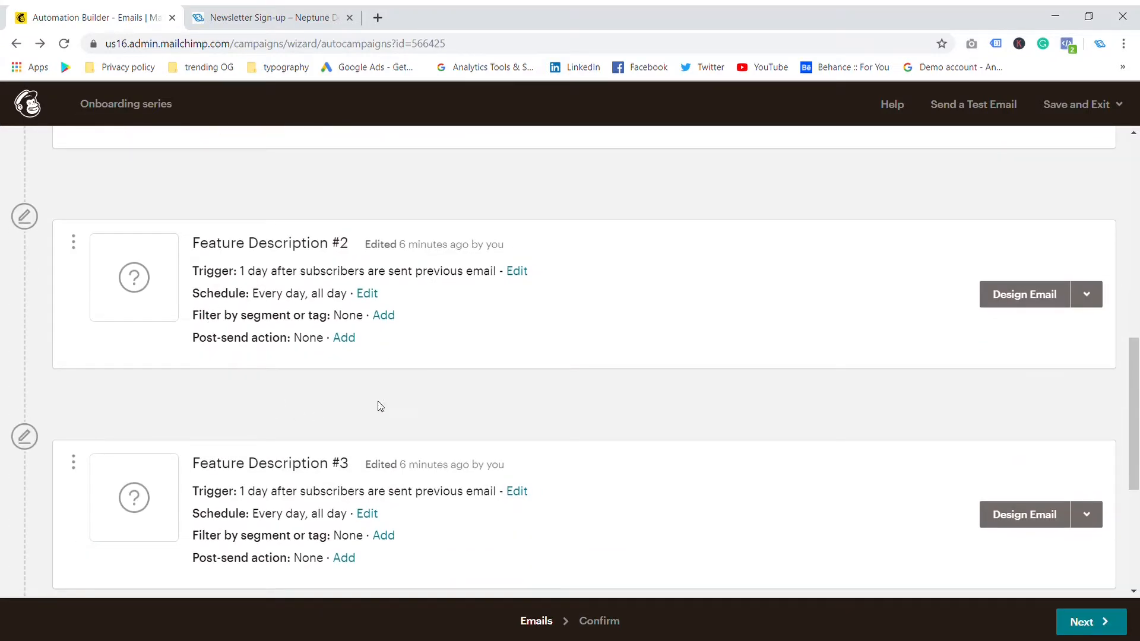
pyautogui.scroll(-2, 430, 372)
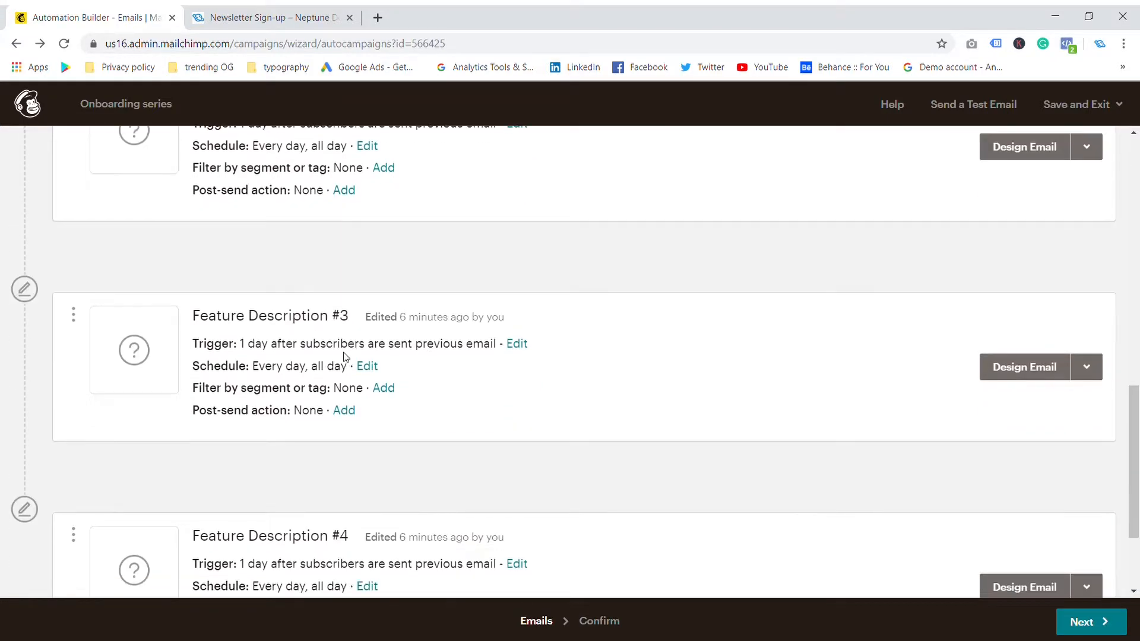
pyautogui.scroll(3, 328, 458)
pyautogui.scroll(5, 328, 459)
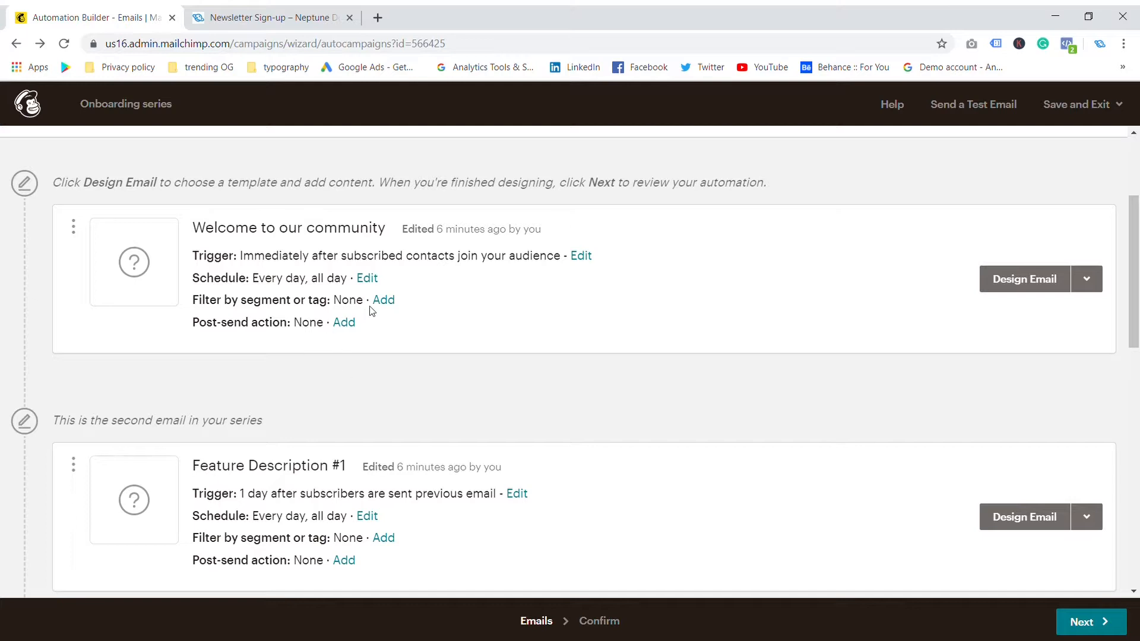
# Step: Try switching the Welcome to our community email's schedule to Only send between, after checking the available sending days
pyautogui.click(366, 288)
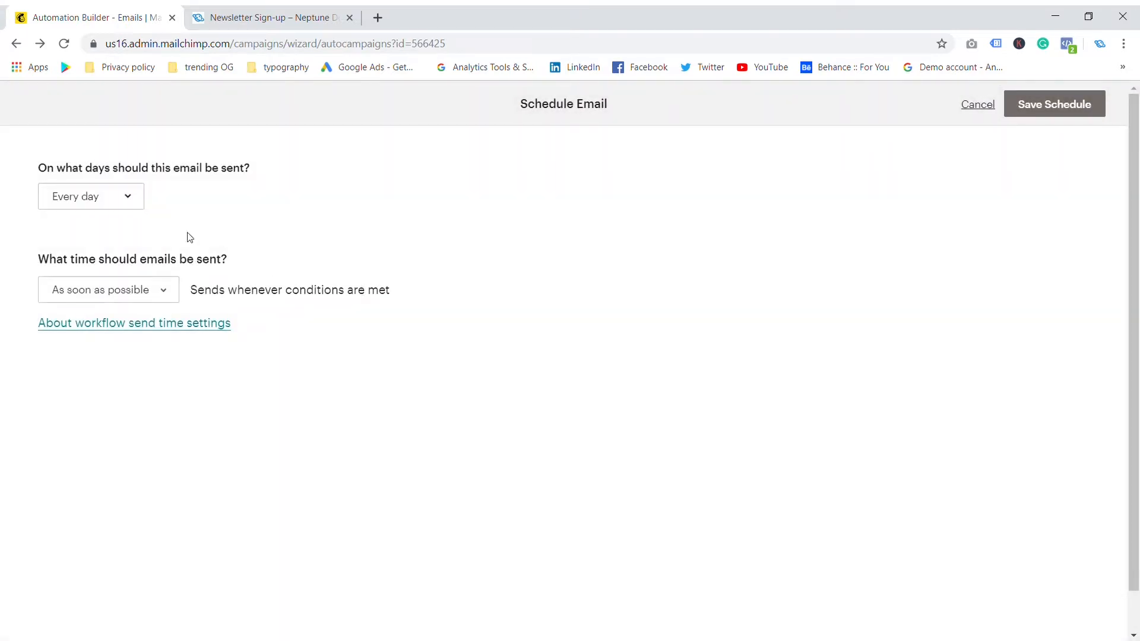
pyautogui.click(122, 200)
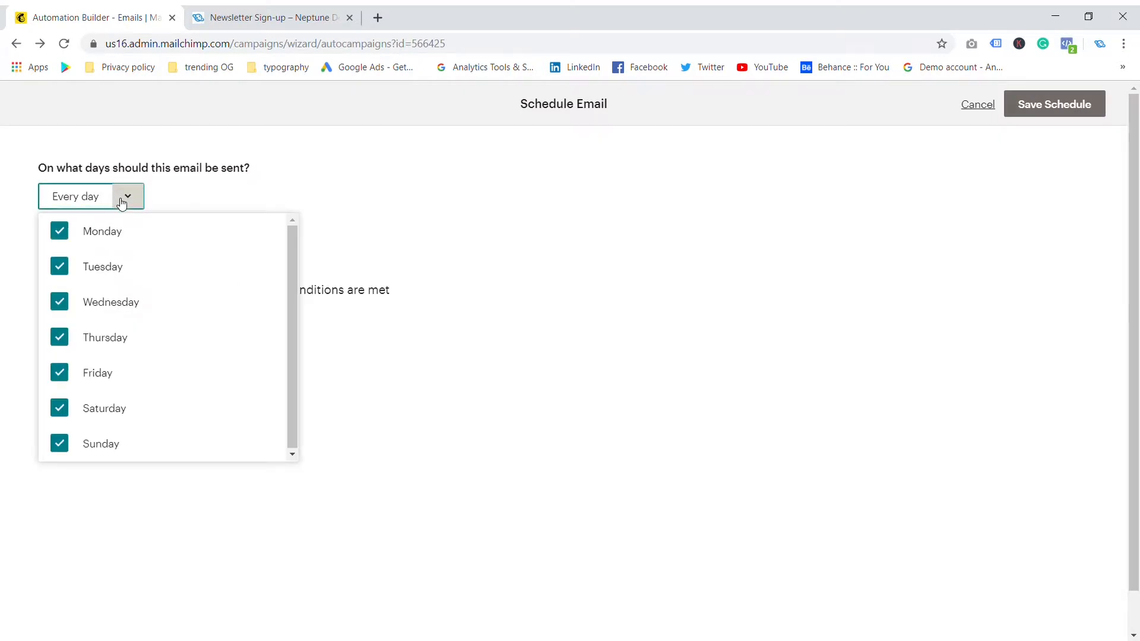
pyautogui.click(314, 190)
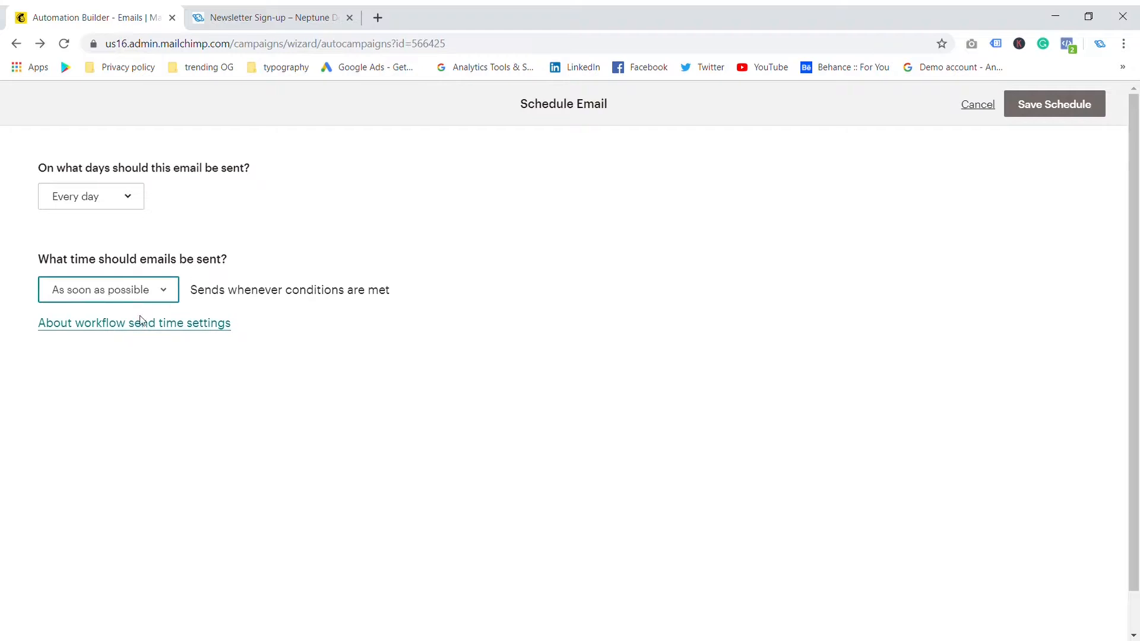
pyautogui.press('Down')
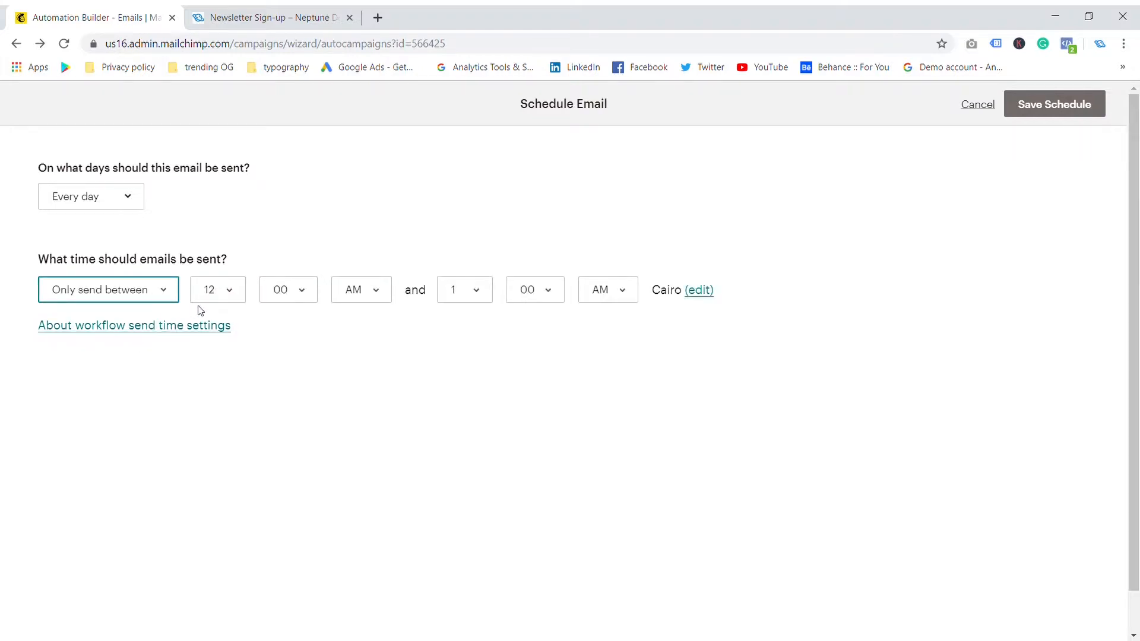
# Step: Try restricting the welcome email's sending days to Tuesday only
pyautogui.click(86, 204)
pyautogui.click(59, 233)
pyautogui.click(59, 302)
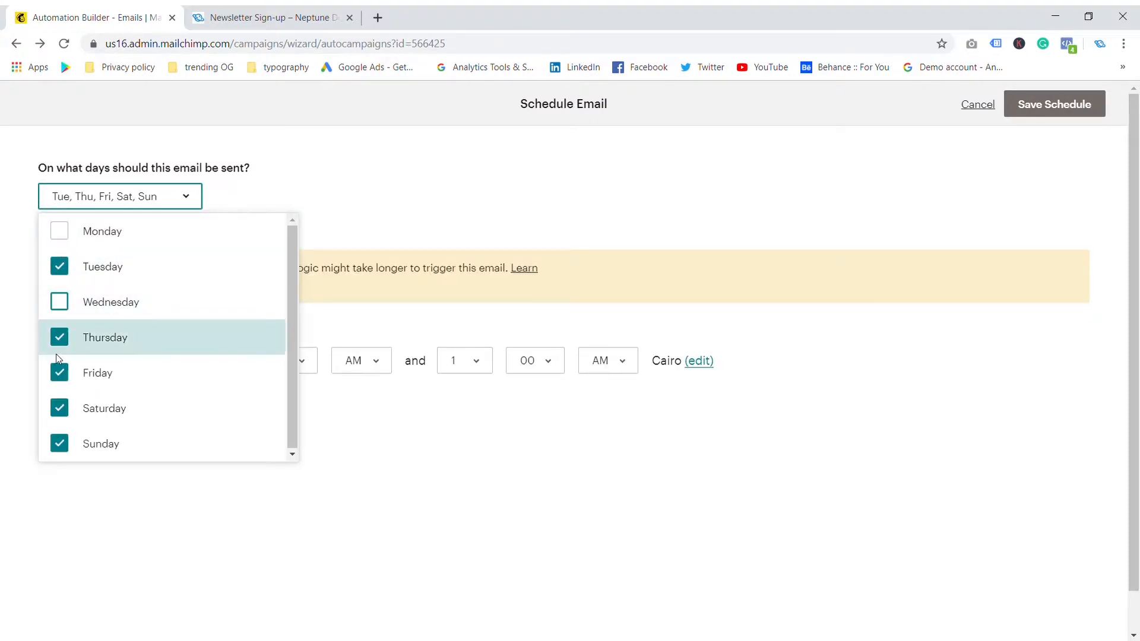
pyautogui.click(62, 338)
pyautogui.click(59, 373)
pyautogui.click(60, 409)
pyautogui.click(60, 444)
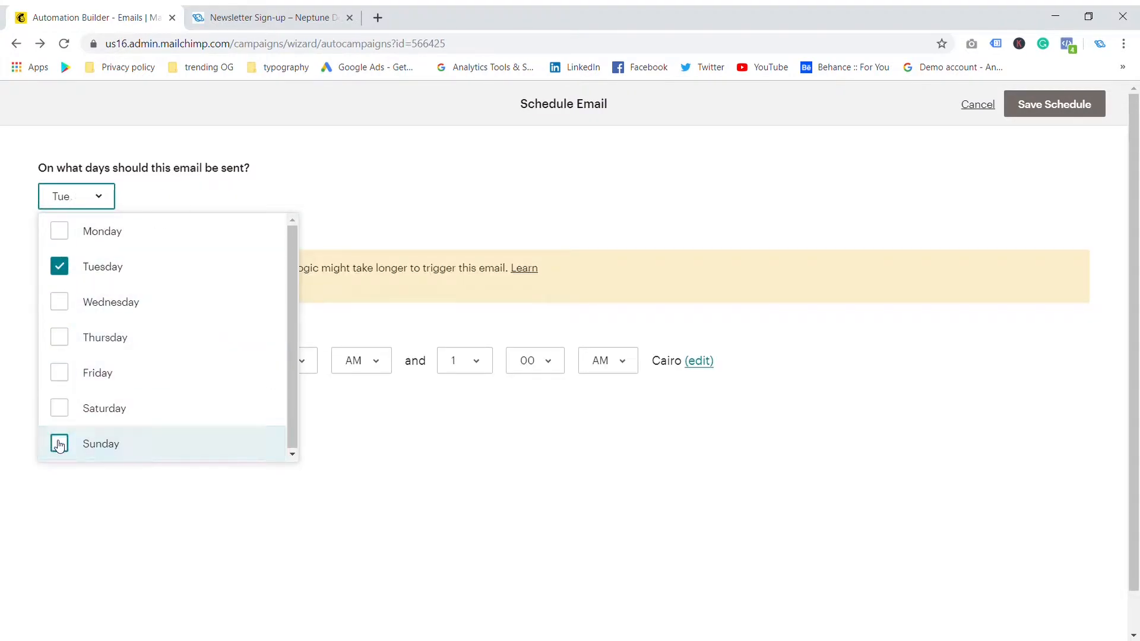
pyautogui.click(357, 495)
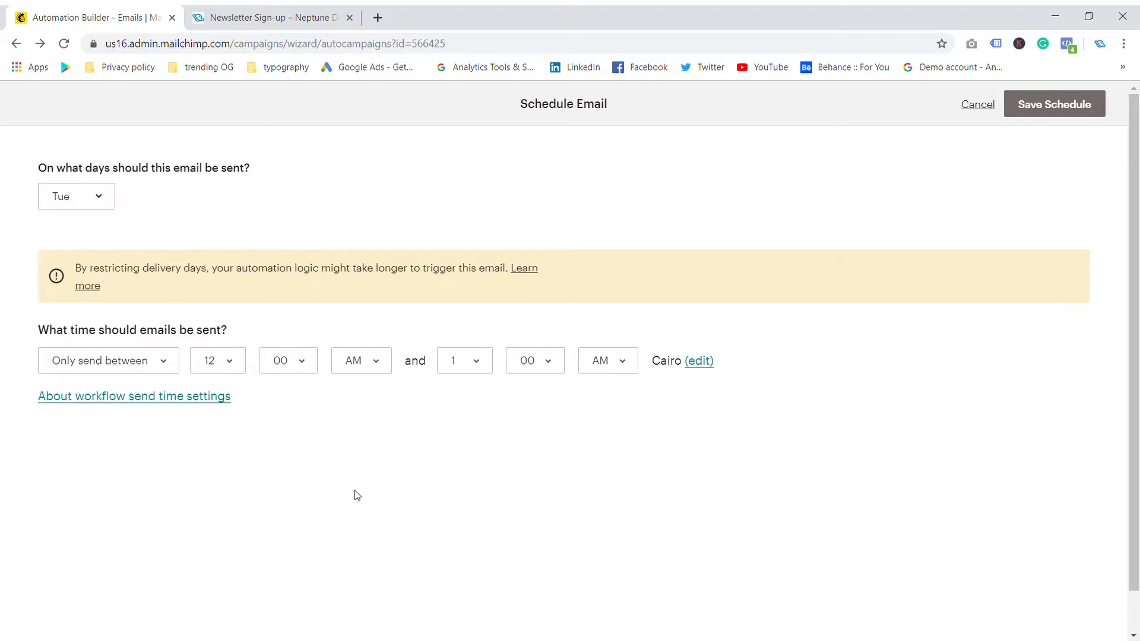
# Step: Try a sending window of 9:00 AM to 5:00 PM for the welcome email, then cancel the schedule changes
pyautogui.click(231, 370)
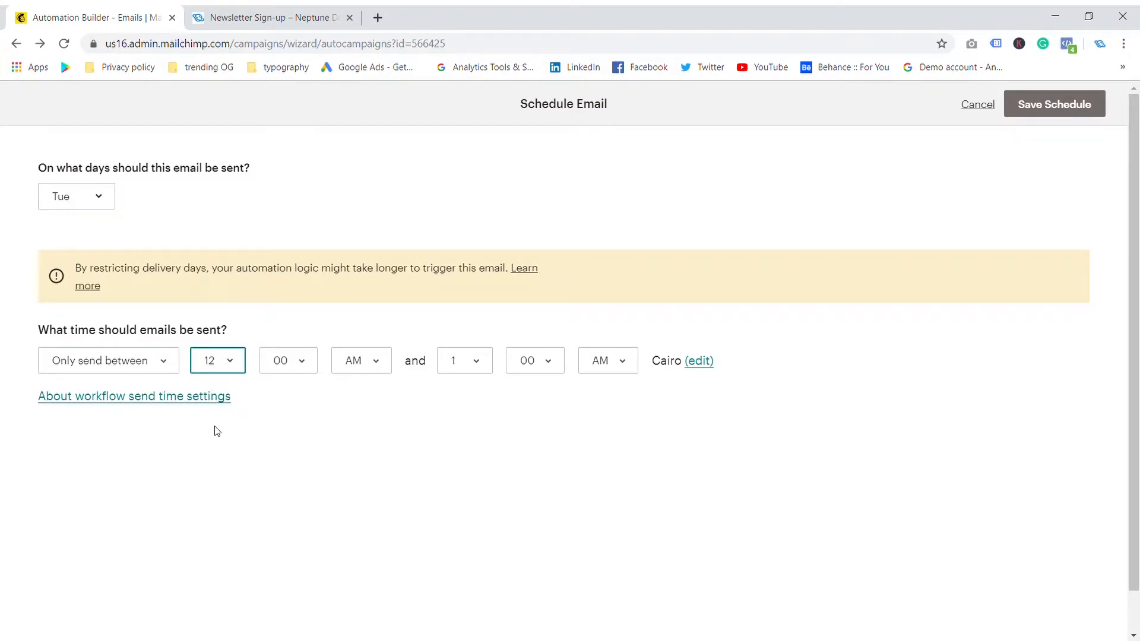
pyautogui.click(214, 488)
pyautogui.click(477, 361)
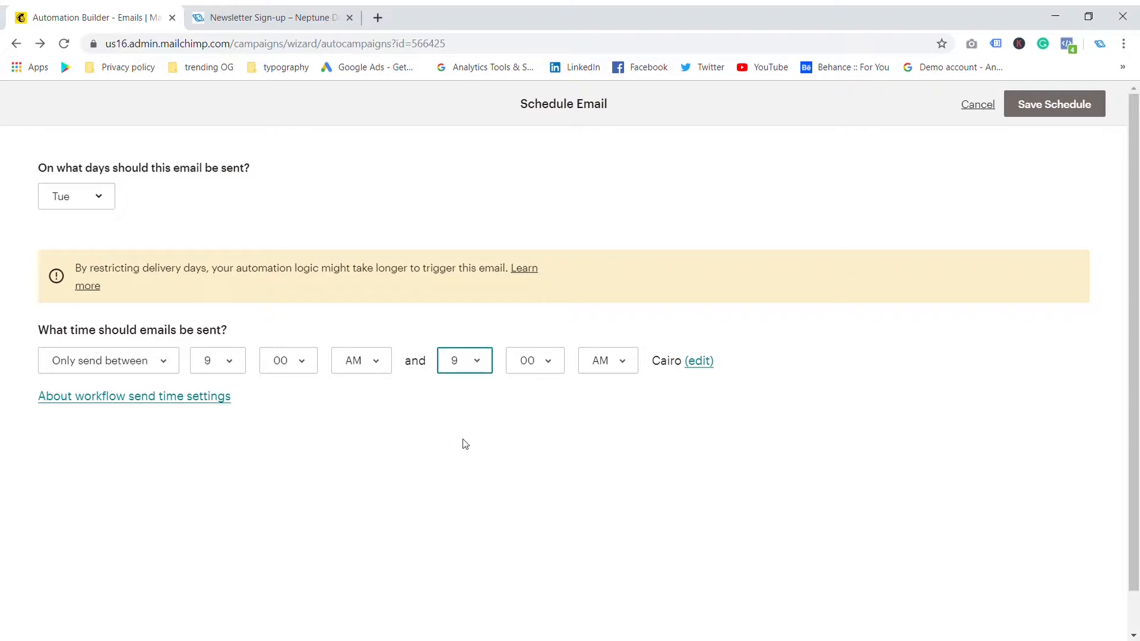
pyautogui.click(515, 423)
pyautogui.click(595, 363)
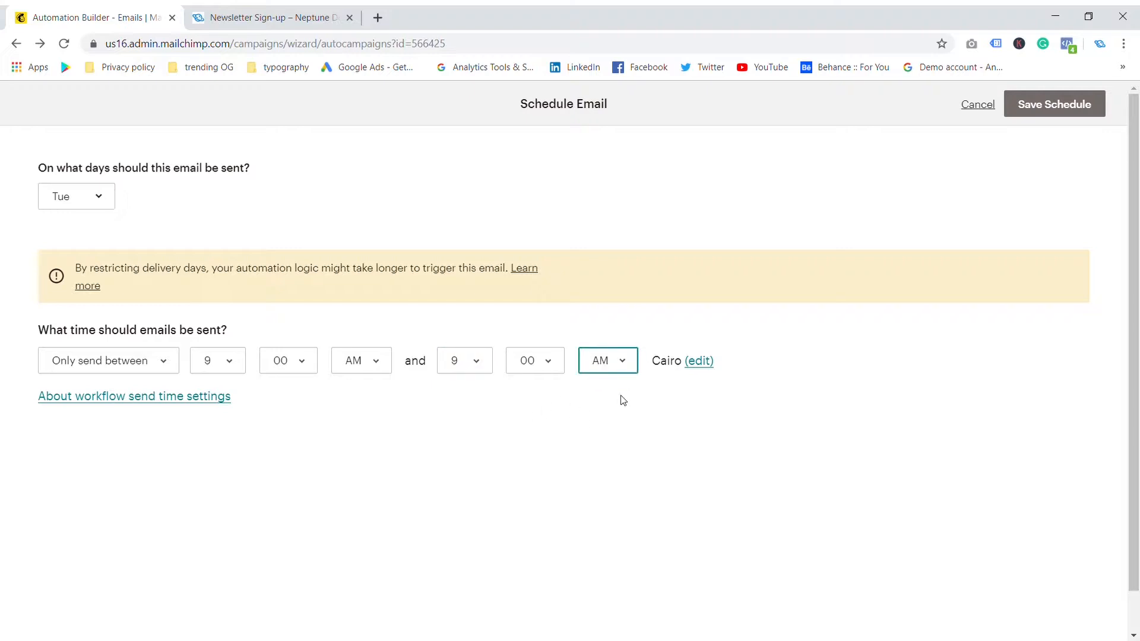
pyautogui.press('p')
pyautogui.click(473, 362)
pyautogui.press('5')
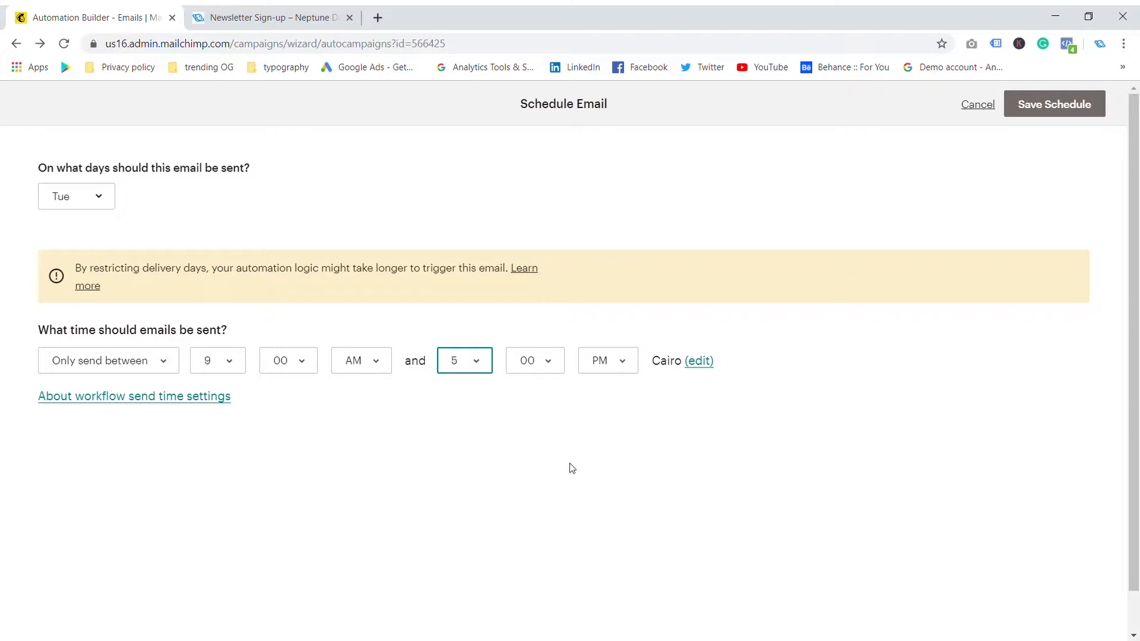
pyautogui.click(572, 469)
pyautogui.click(974, 106)
# Step: Start designing the Welcome to our community email and open its internal name for editing
pyautogui.scroll(3, 302, 375)
pyautogui.scroll(-1, 319, 385)
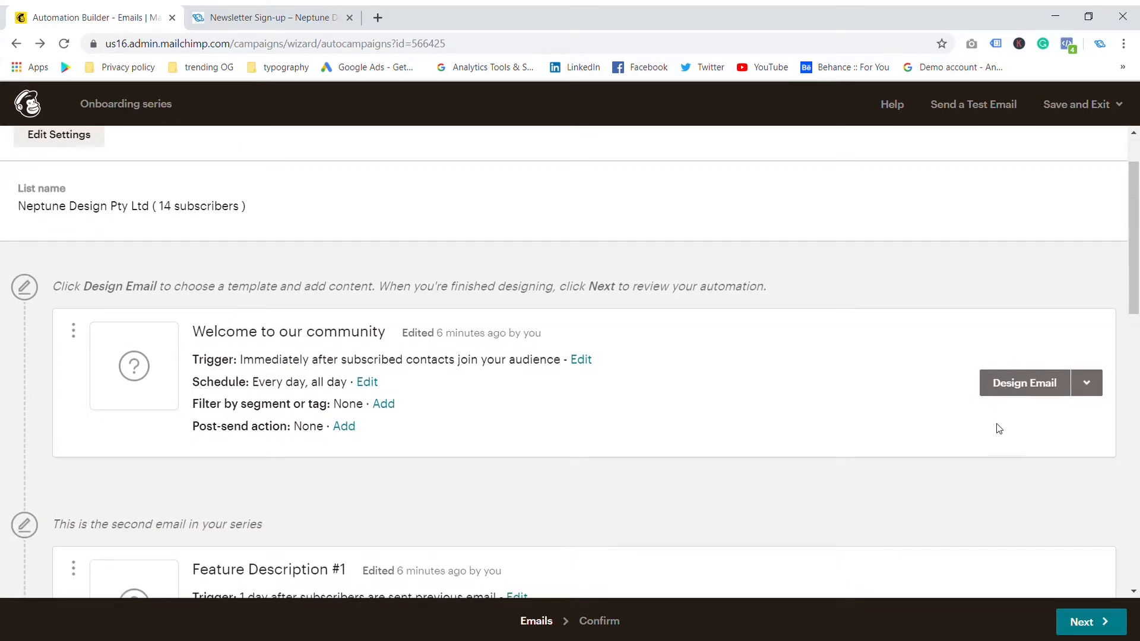
pyautogui.click(1027, 386)
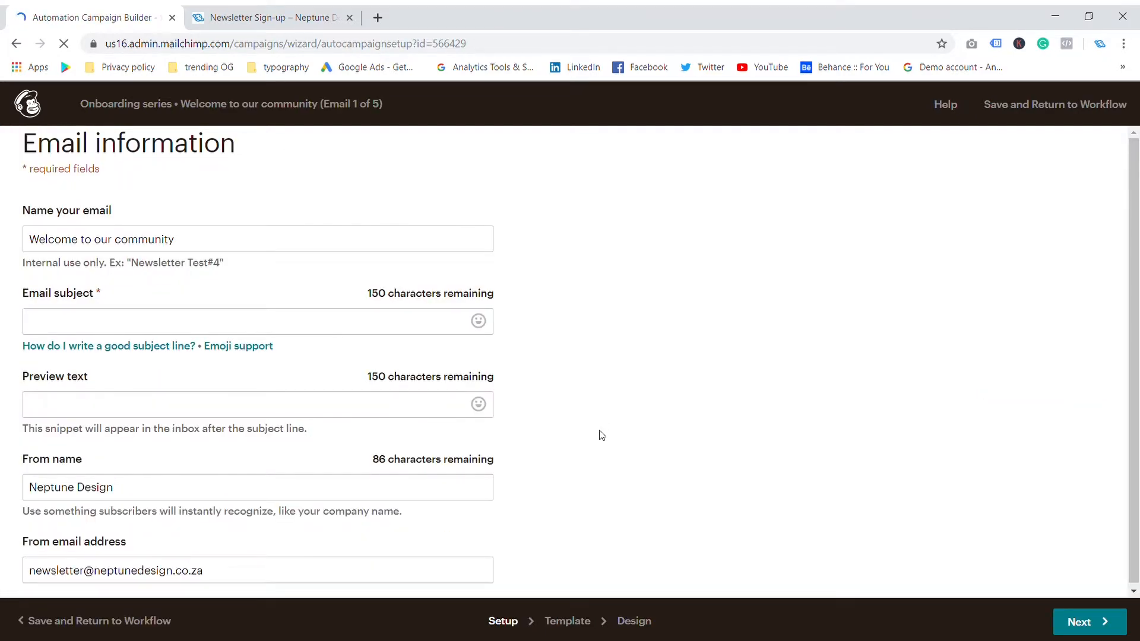
pyautogui.click(94, 239)
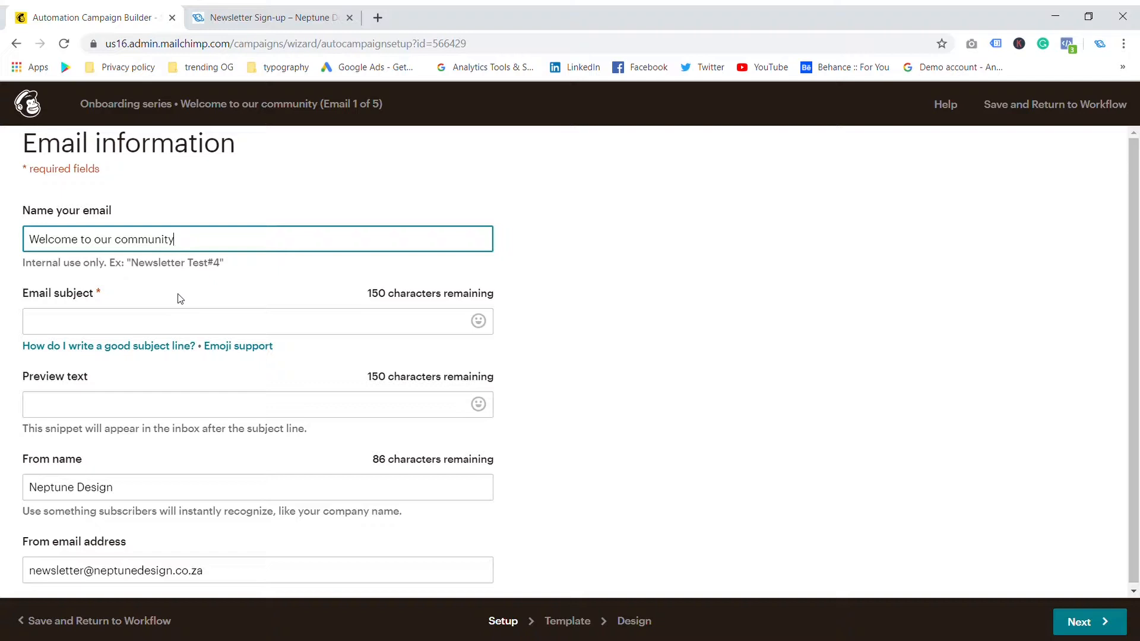
# Step: Set the email subject to "Here is your free gift" and the preview text to "Get 15% off your first purchase"
pyautogui.press('Tab')
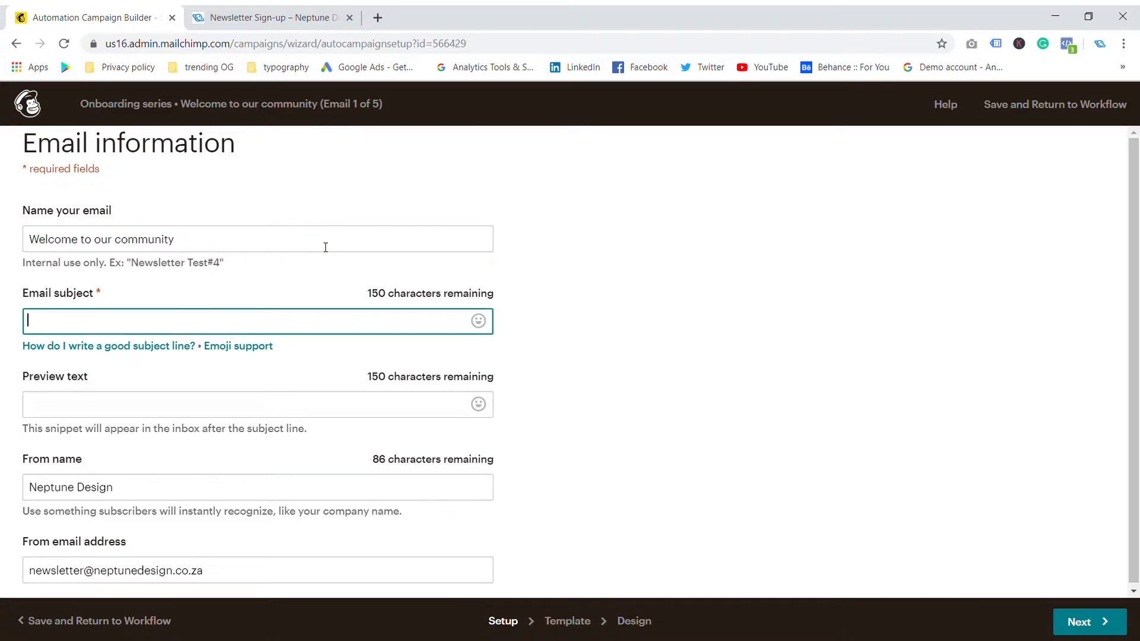
pyautogui.write('Here is your free gift')
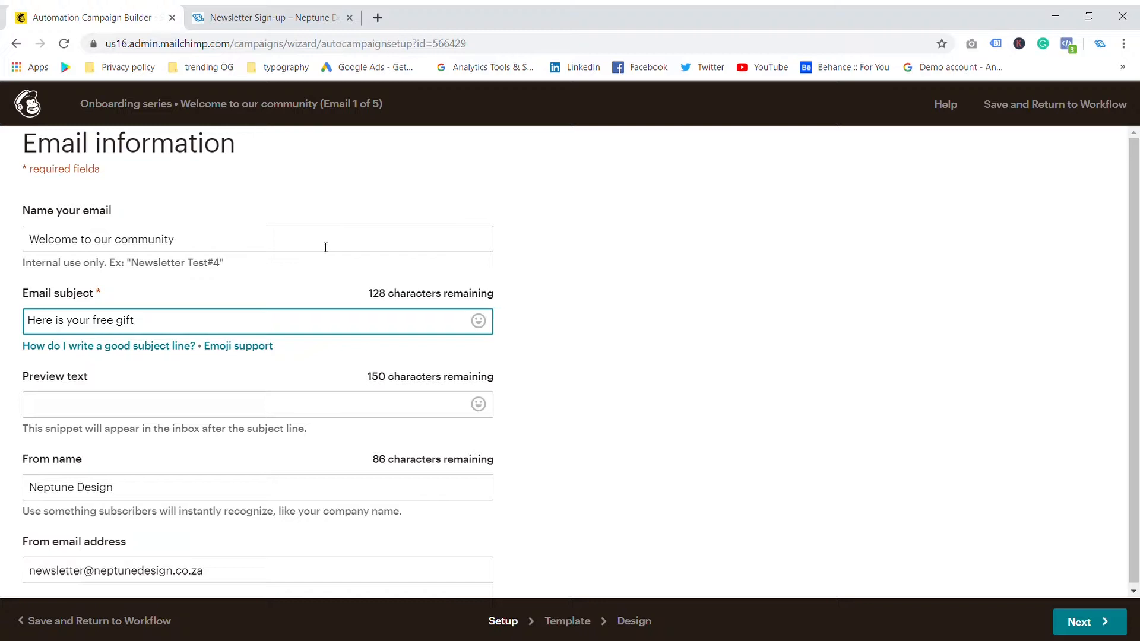
pyautogui.press('Tab')
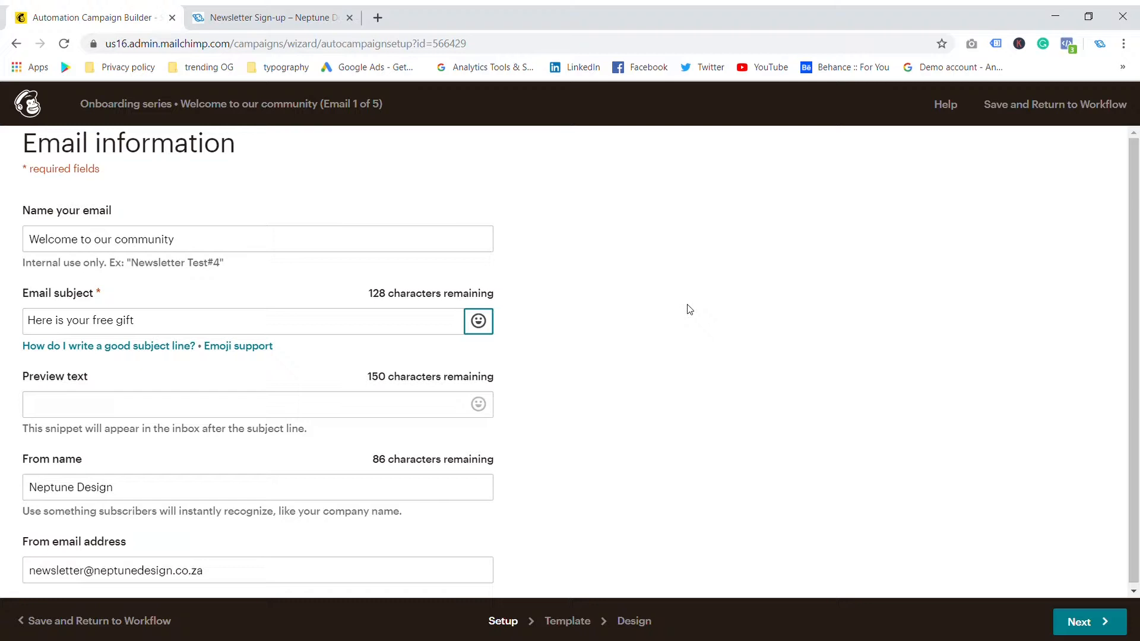
pyautogui.scroll(-1, 609, 336)
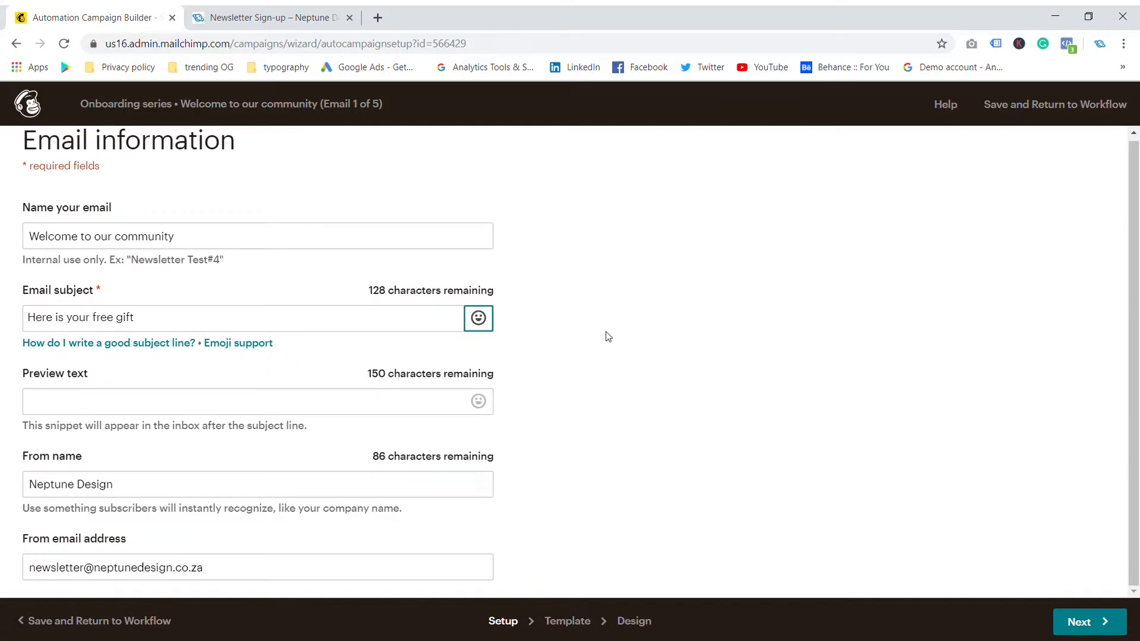
pyautogui.click(117, 398)
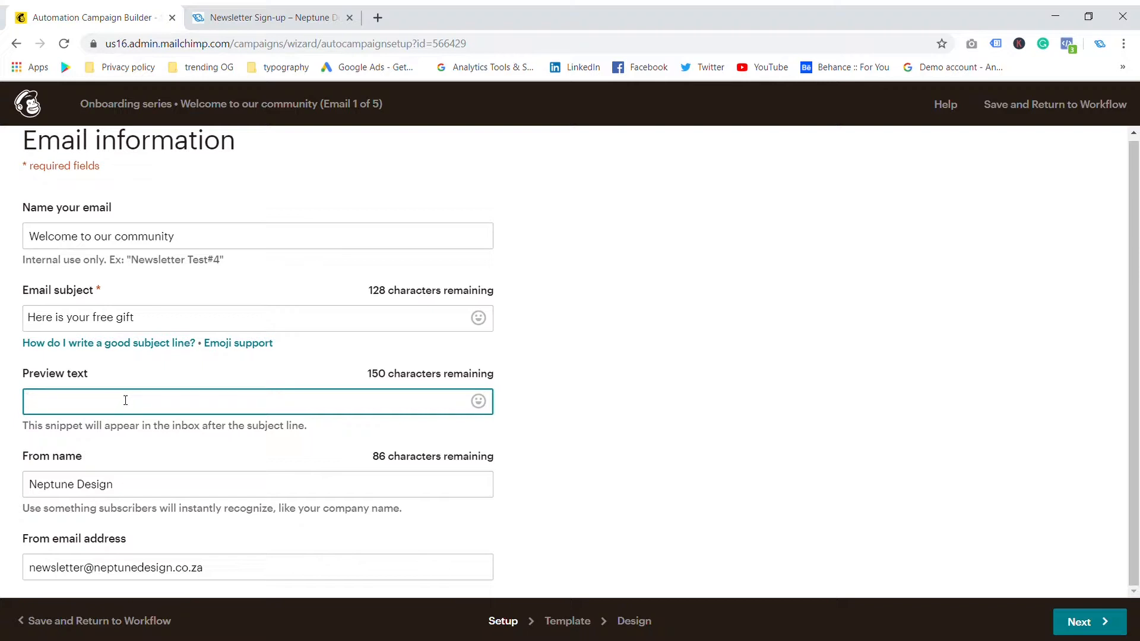
pyautogui.write('Get 15% off your first purch')
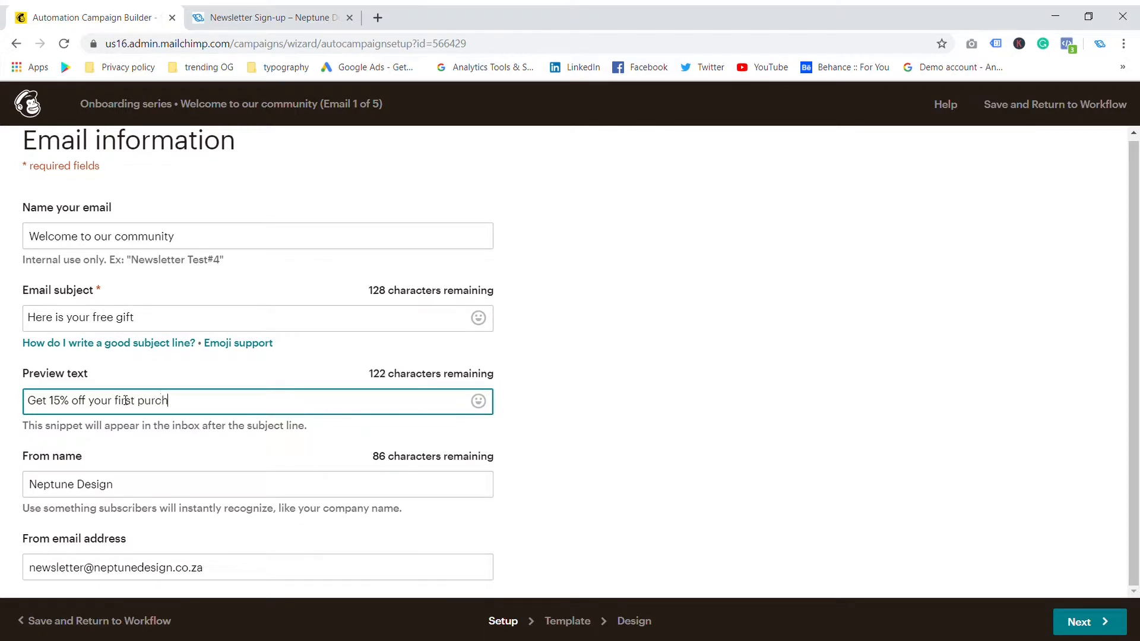
pyautogui.write('ase')
pyautogui.click(578, 409)
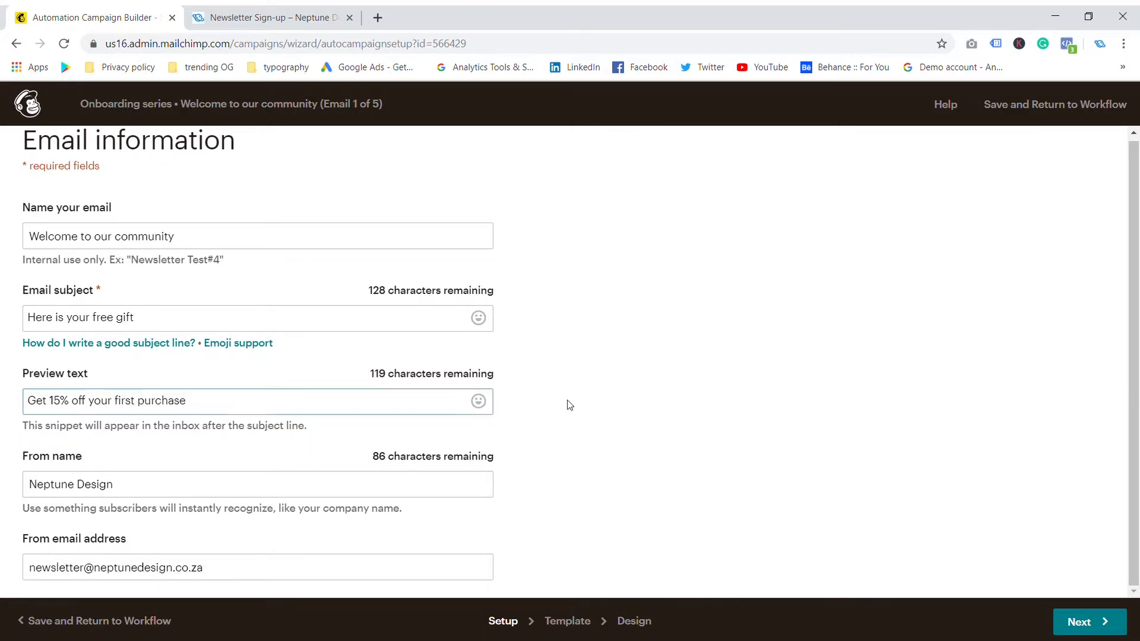
# Step: Review the from name and from email address, and proceed to the template selection
pyautogui.click(150, 488)
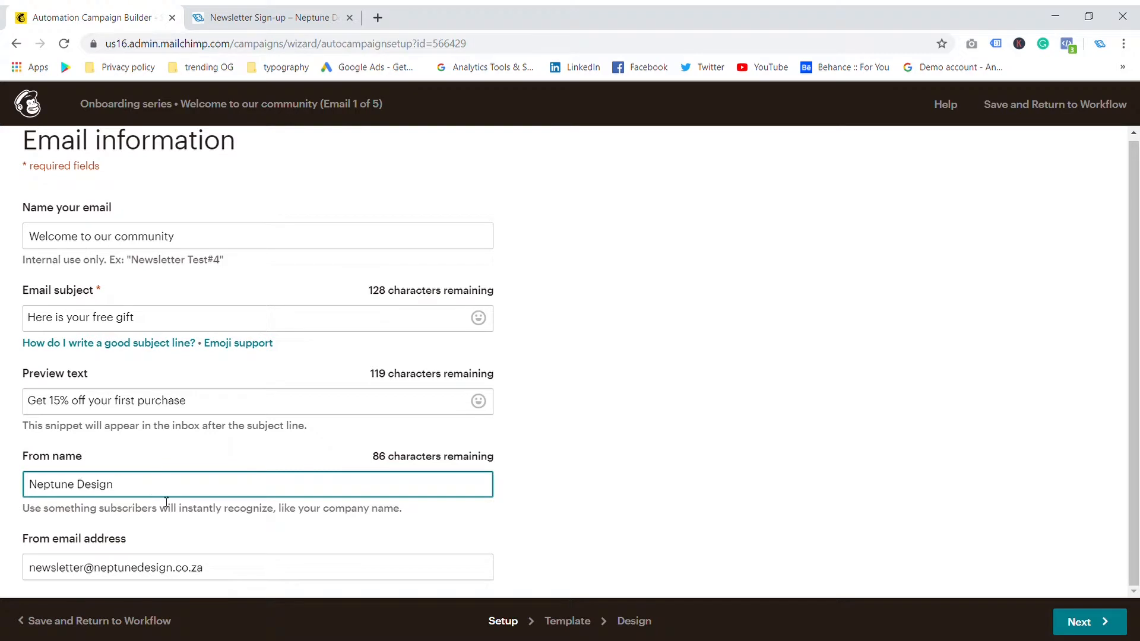
pyautogui.click(207, 555)
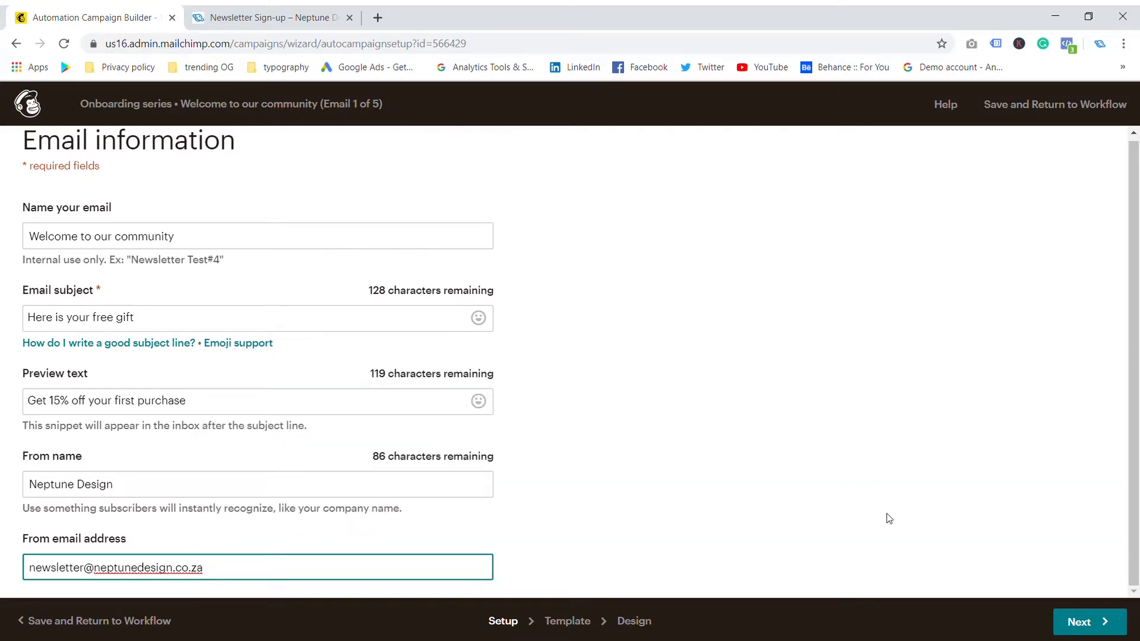
pyautogui.click(1095, 619)
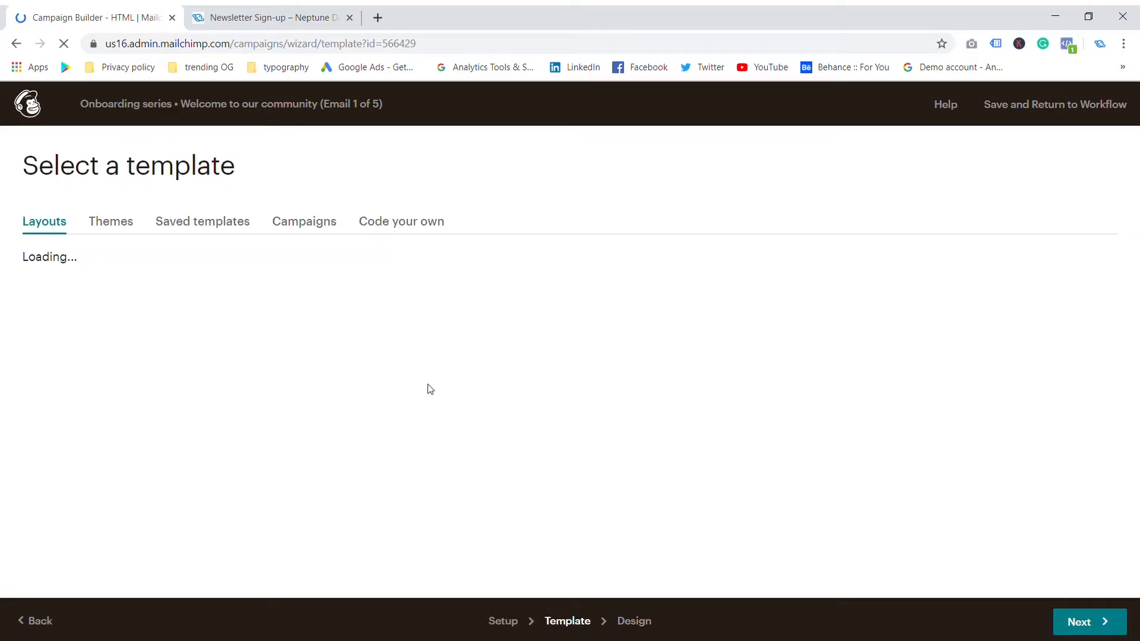
# Step: Choose the featured Sell Products layout for the welcome email
pyautogui.scroll(-2, 420, 353)
pyautogui.scroll(-2, 408, 373)
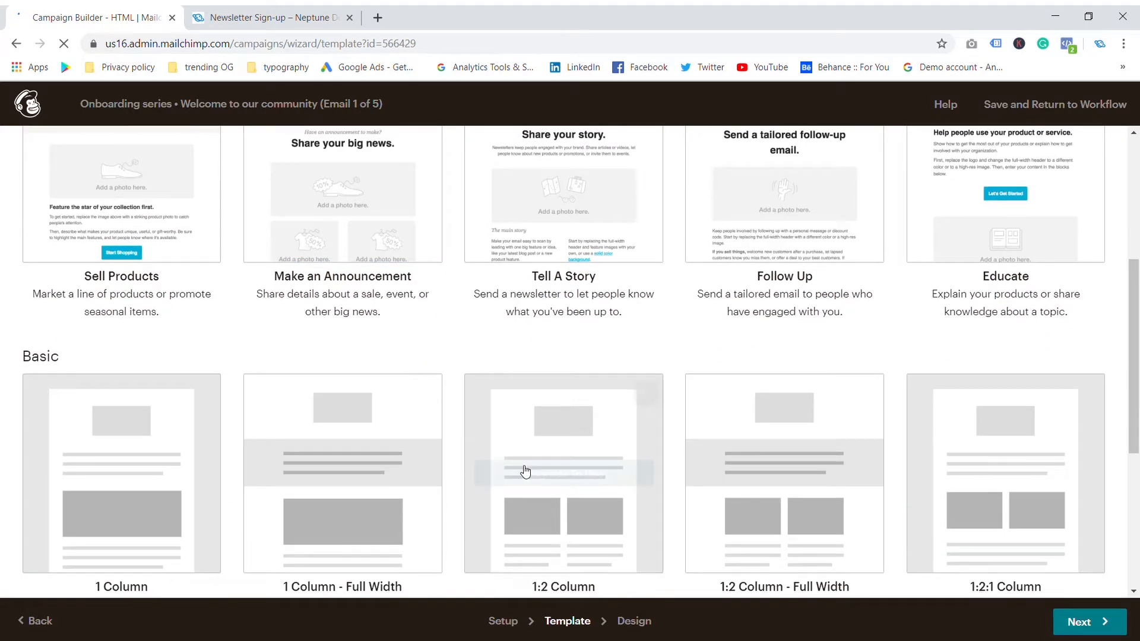
pyautogui.scroll(2, 628, 448)
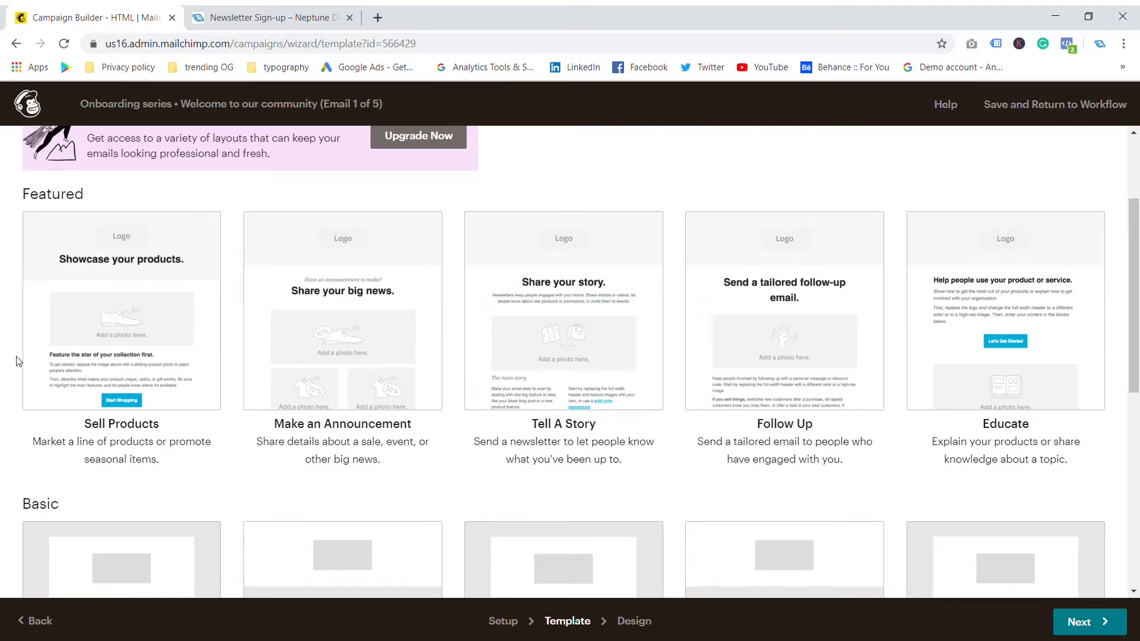
pyautogui.click(110, 321)
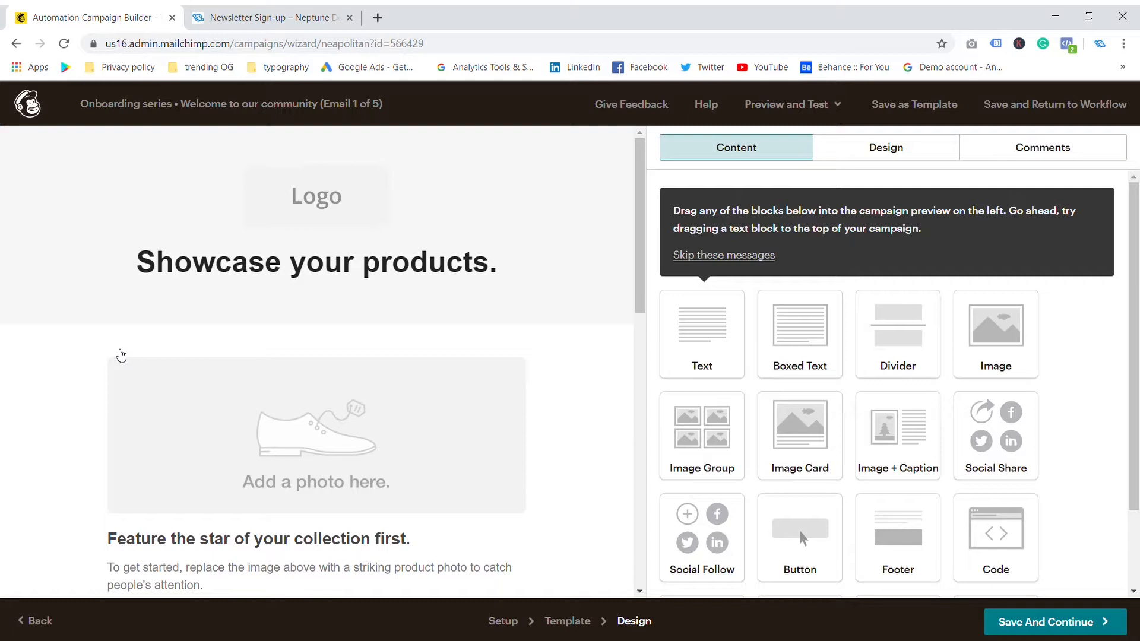
# Step: Replace the header's logo placeholder with the blue Neptune Design logo with the planet, neptune-design-logo-800px.png
pyautogui.click(414, 201)
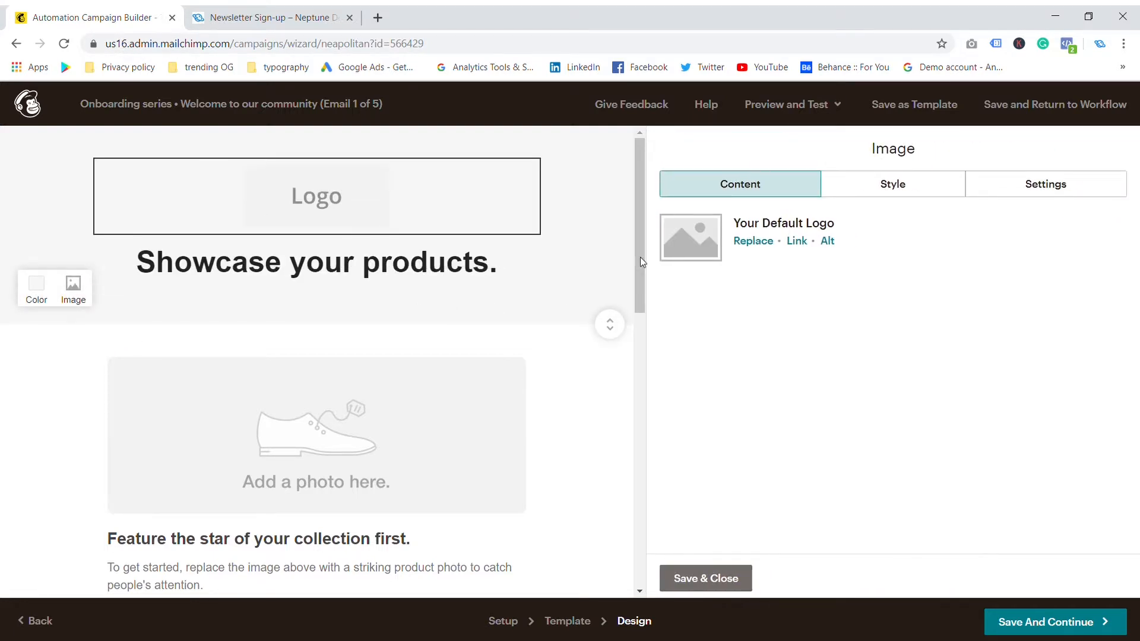
pyautogui.click(751, 242)
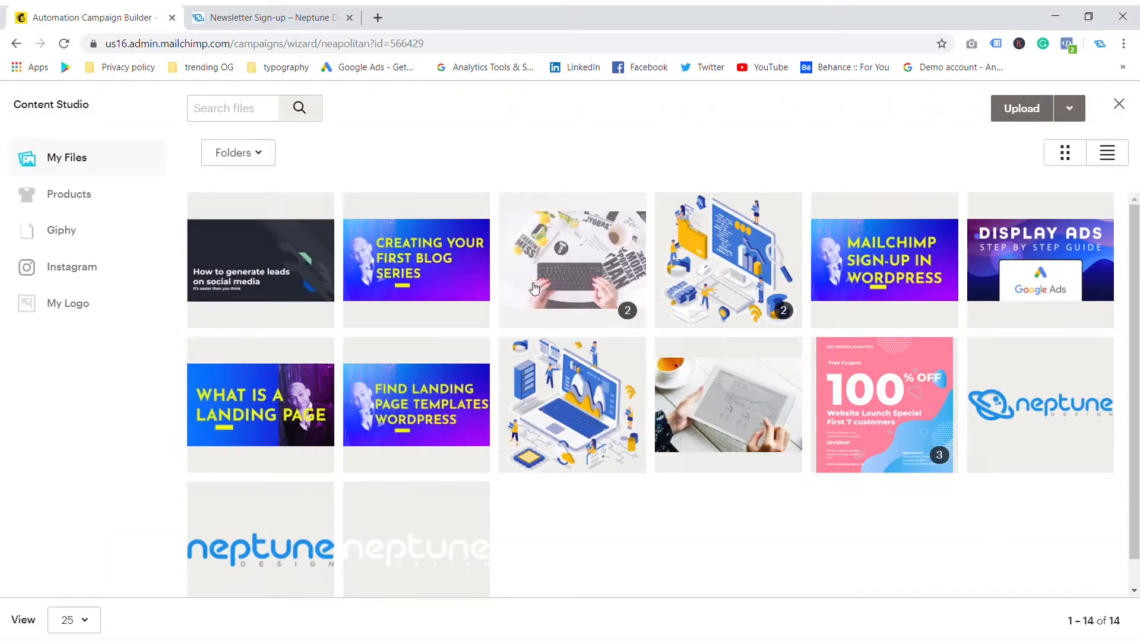
pyautogui.click(1009, 409)
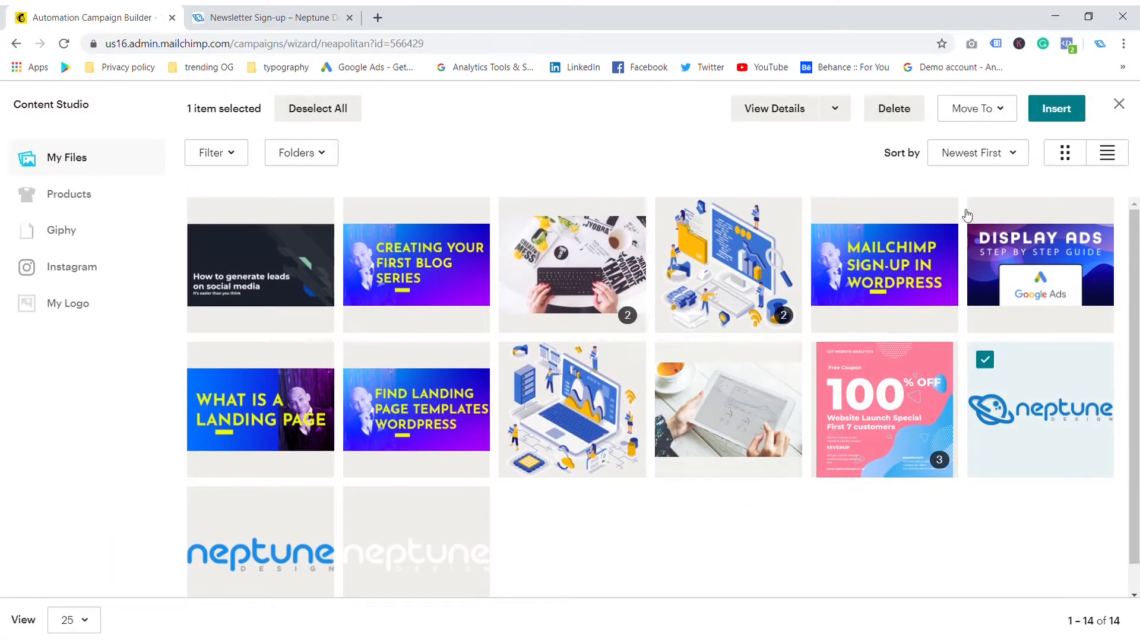
pyautogui.click(1050, 112)
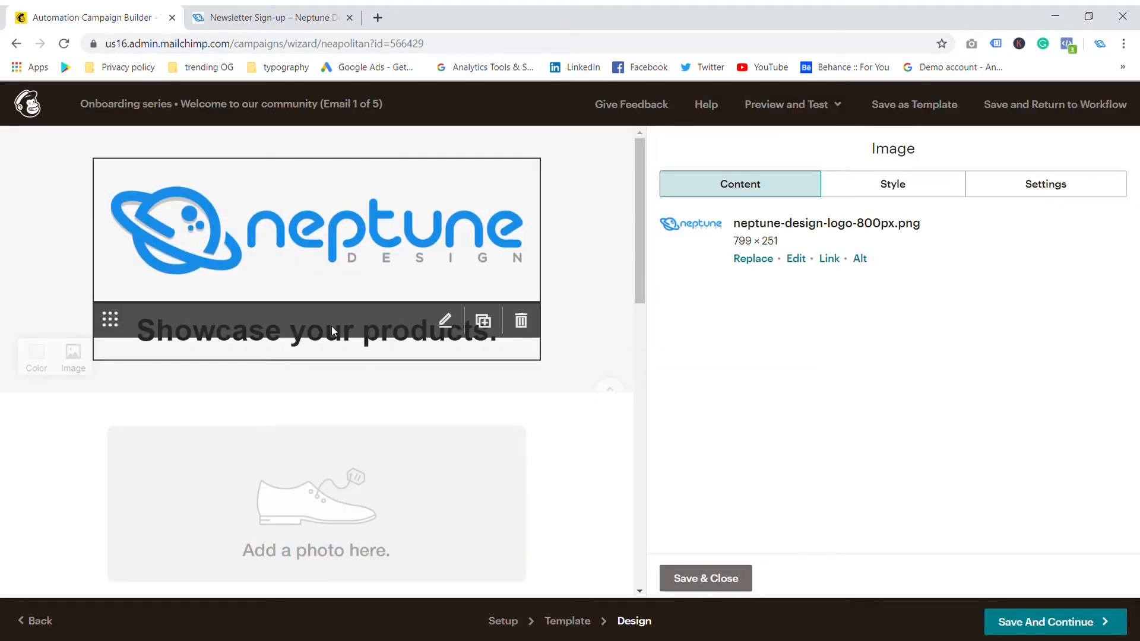
# Step: Replace the "Showcase your products." heading with "Here is your free gift"
pyautogui.scroll(-2, 332, 331)
pyautogui.scroll(2, 291, 353)
pyautogui.click(325, 320)
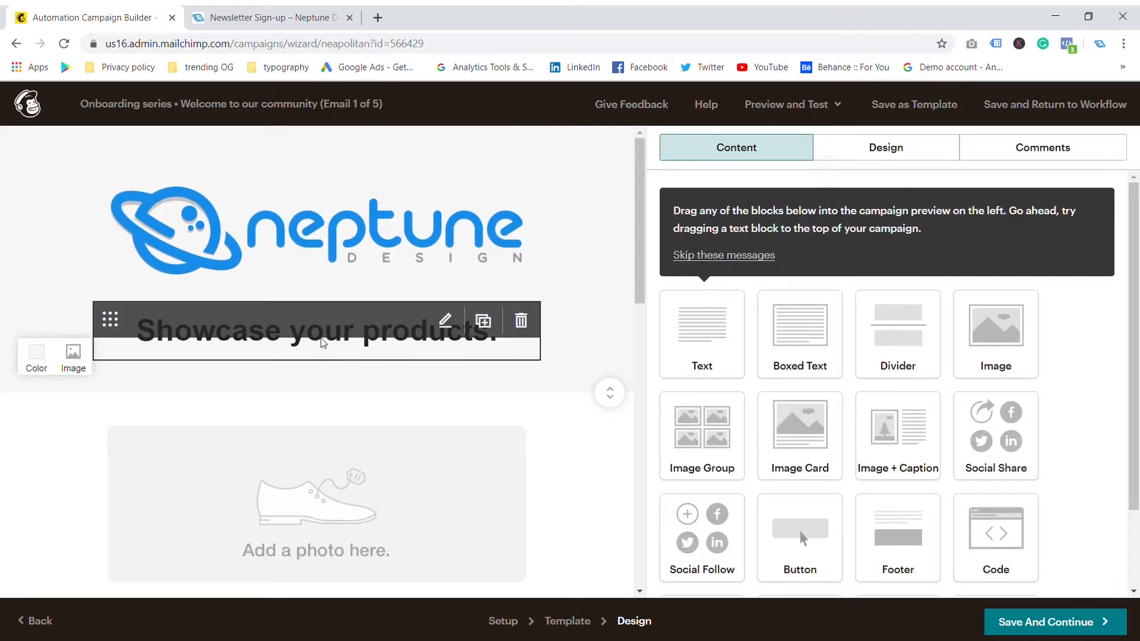
pyautogui.click(323, 343)
pyautogui.hotkey('ctrl', 'a')
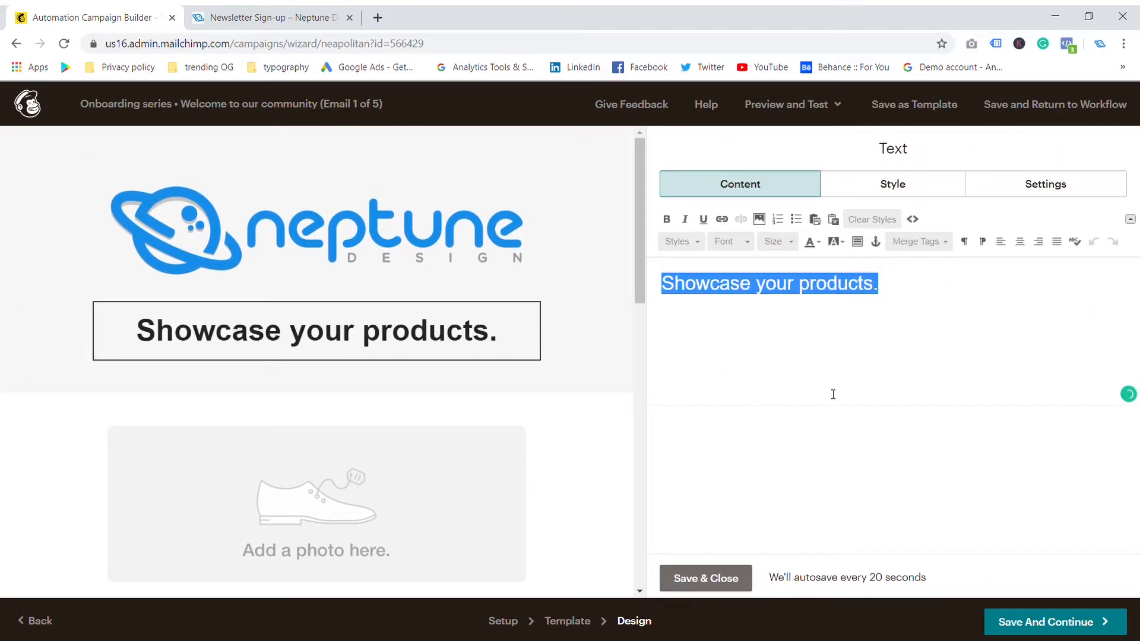
pyautogui.write('Here is you')
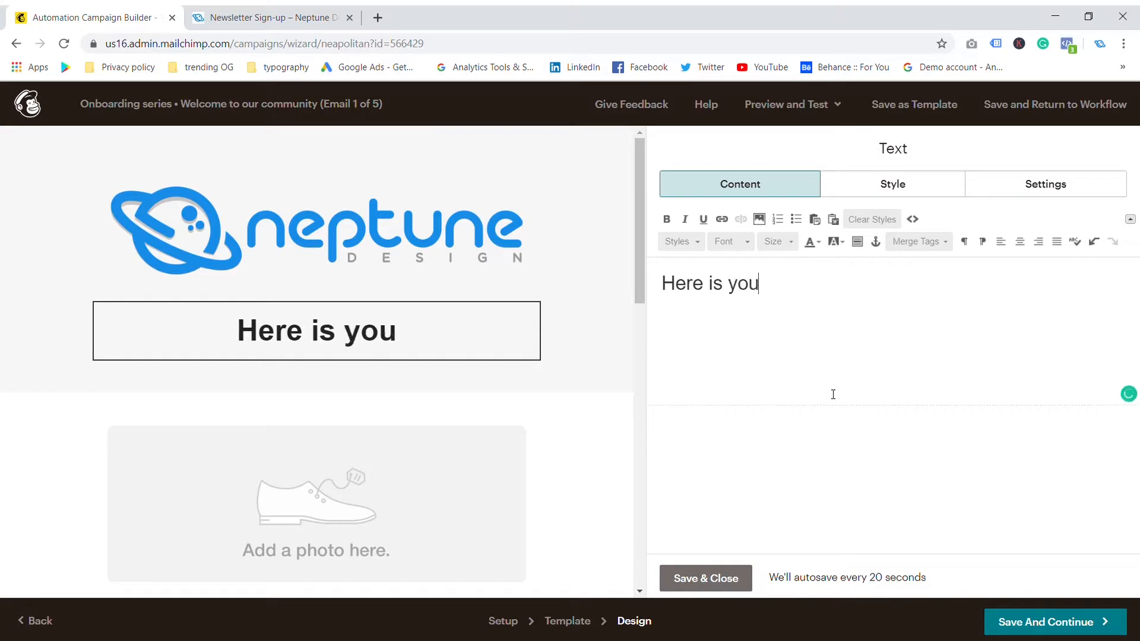
pyautogui.write('r fr')
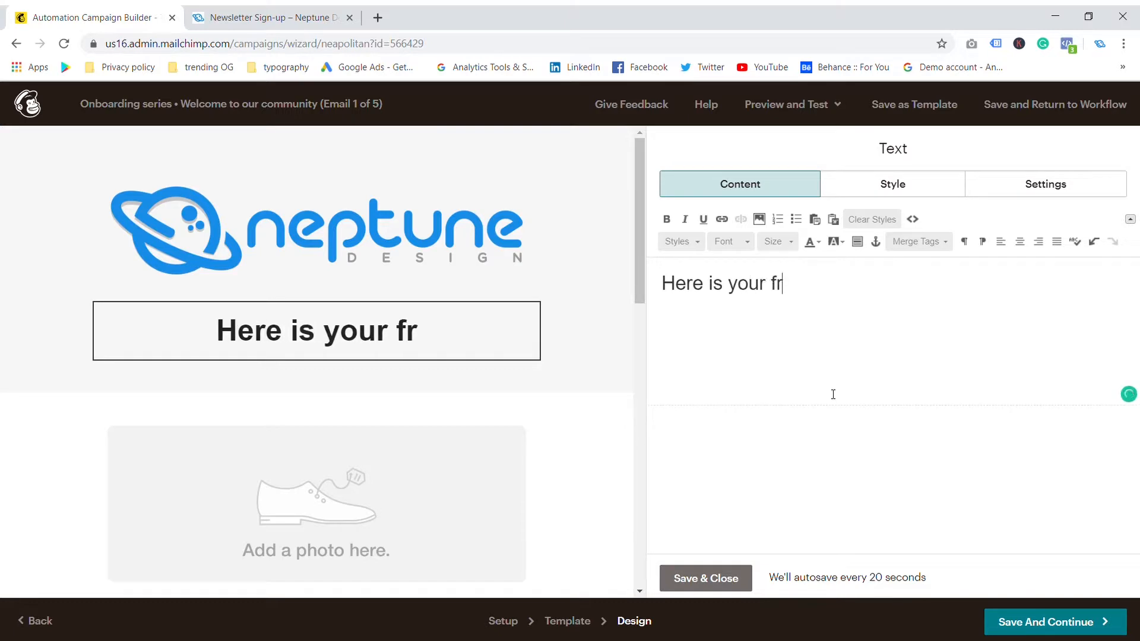
pyautogui.write('ee gift')
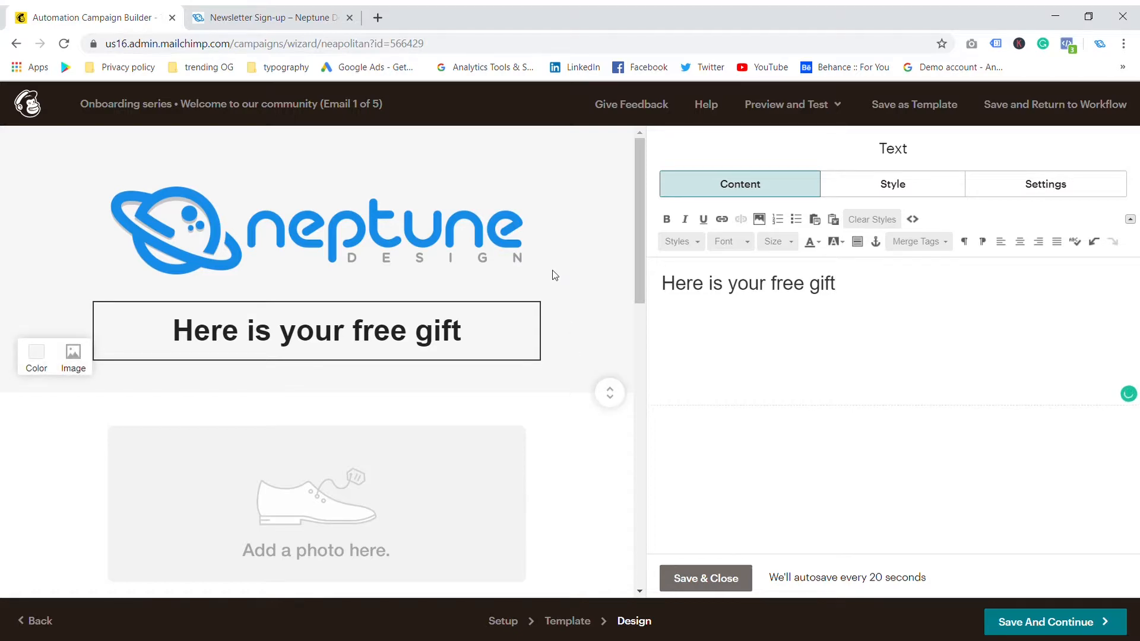
# Step: Open the large shoe photo placeholder below the heading for editing
pyautogui.scroll(-3, 552, 279)
pyautogui.scroll(2, 540, 353)
pyautogui.click(334, 397)
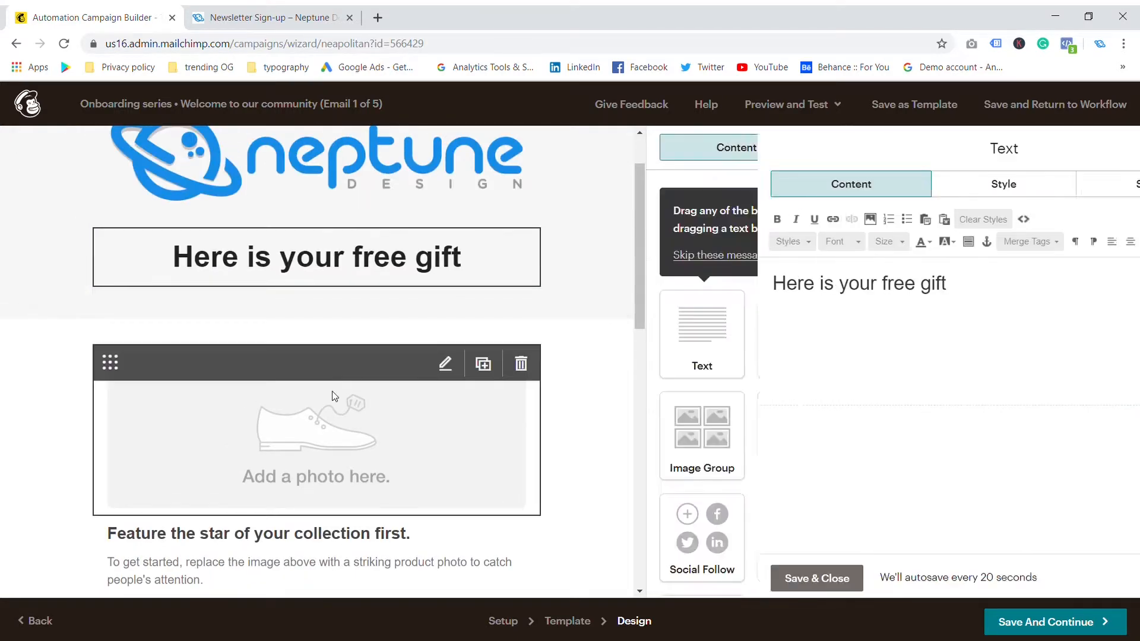
# Step: Examine the email's content blocks from the header logo down to the related products and sale section
pyautogui.scroll(-7, 335, 397)
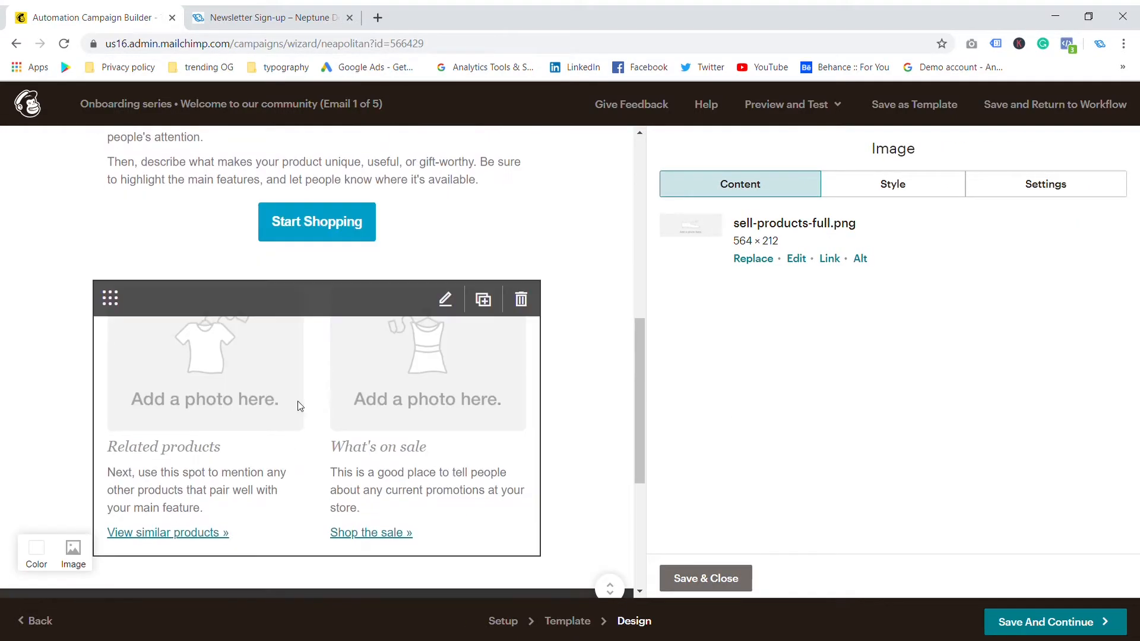
pyautogui.scroll(6, 298, 401)
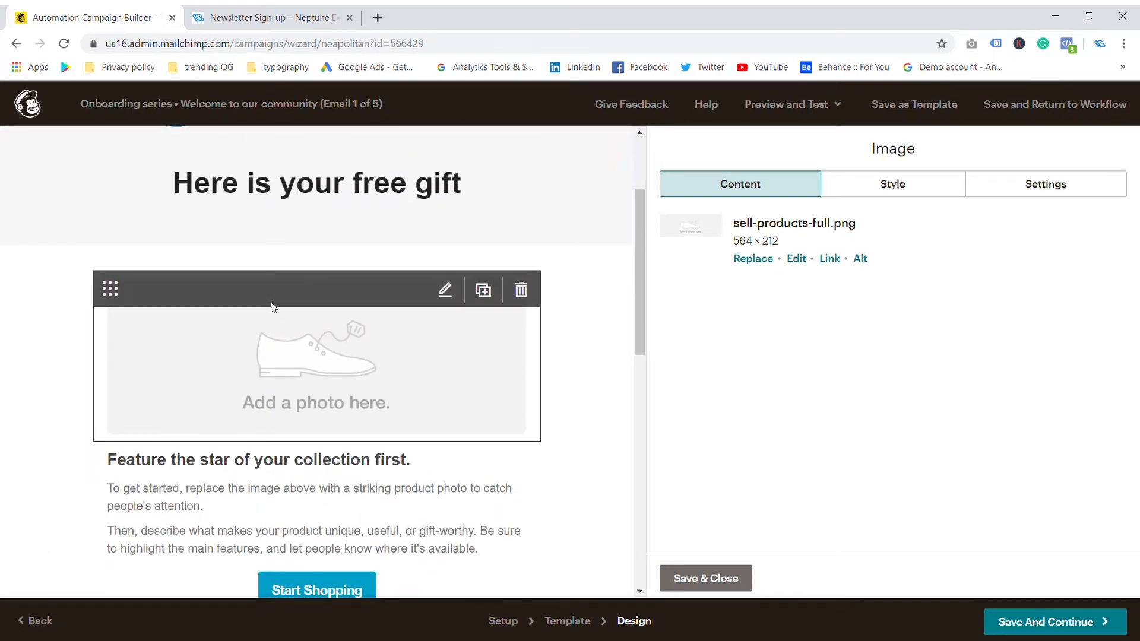
pyautogui.scroll(2, 279, 315)
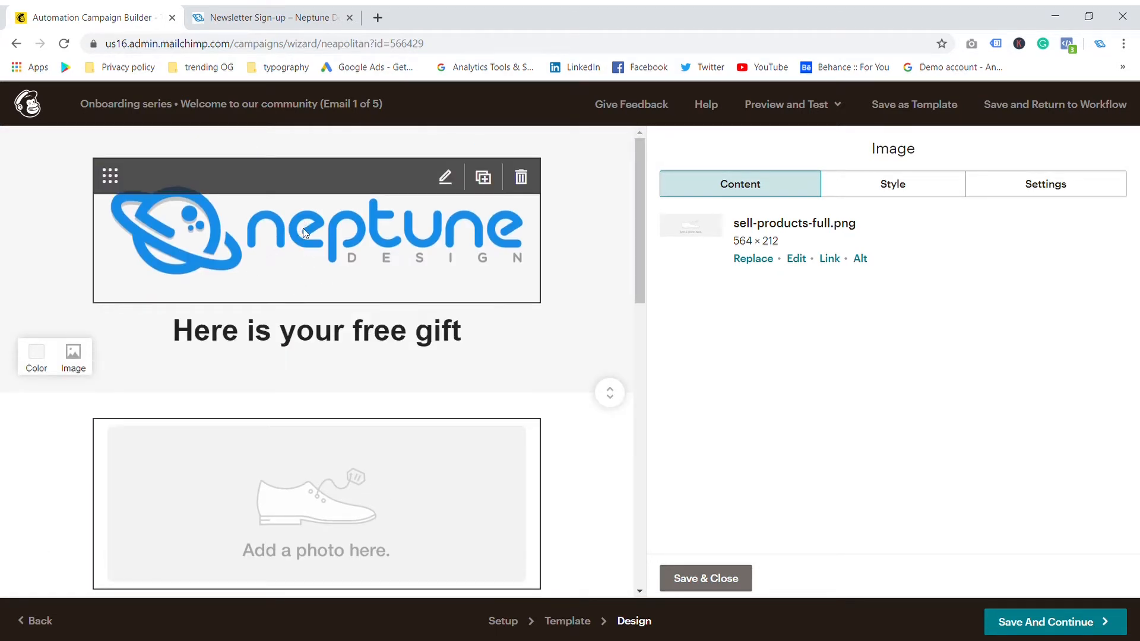
pyautogui.scroll(-2, 321, 360)
pyautogui.scroll(-1, 315, 374)
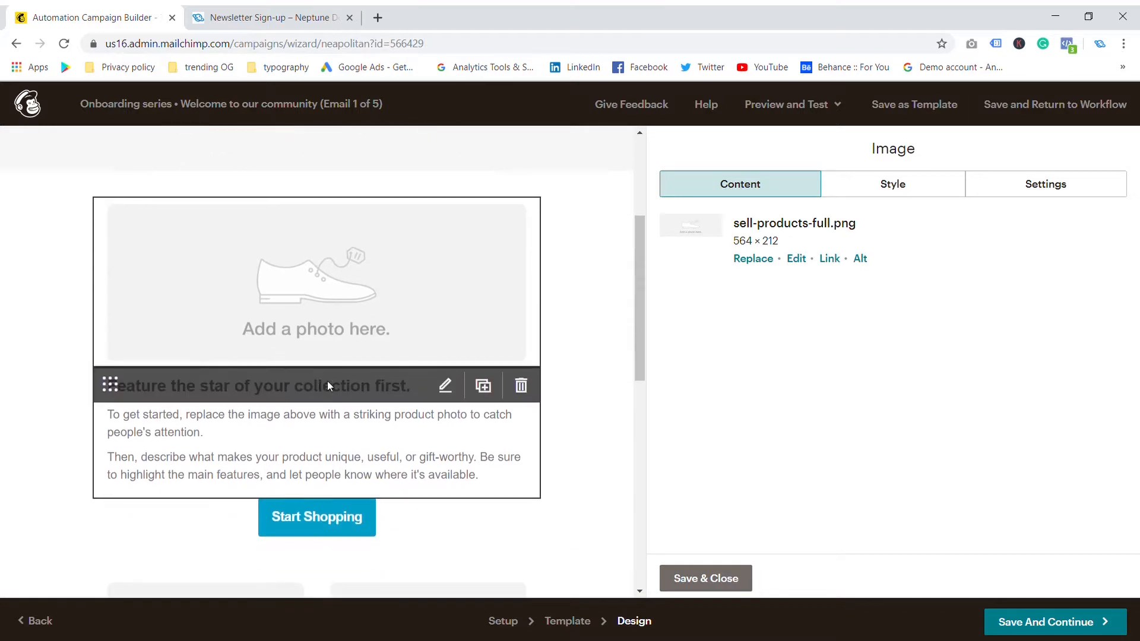
pyautogui.scroll(2, 325, 407)
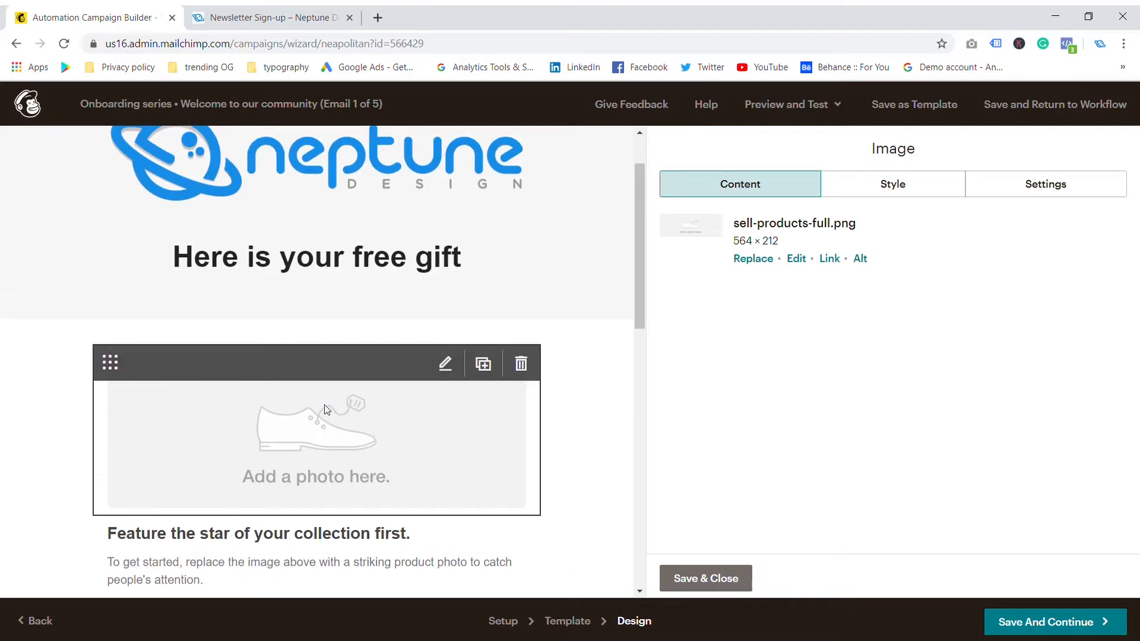
pyautogui.scroll(-4, 326, 410)
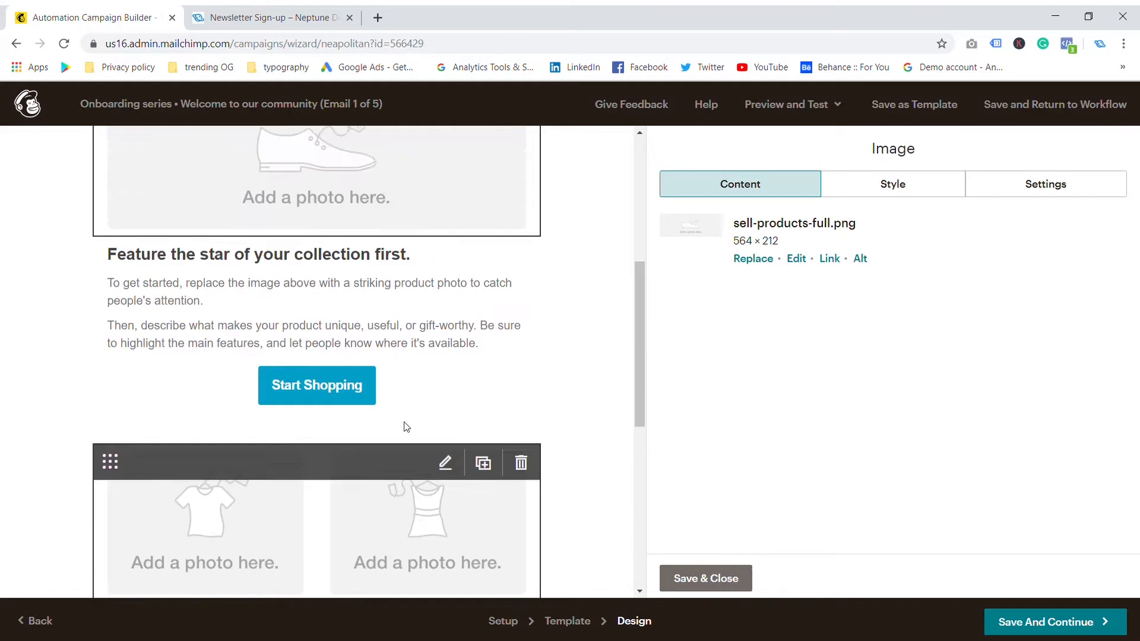
pyautogui.scroll(-4, 403, 426)
pyautogui.scroll(1, 325, 366)
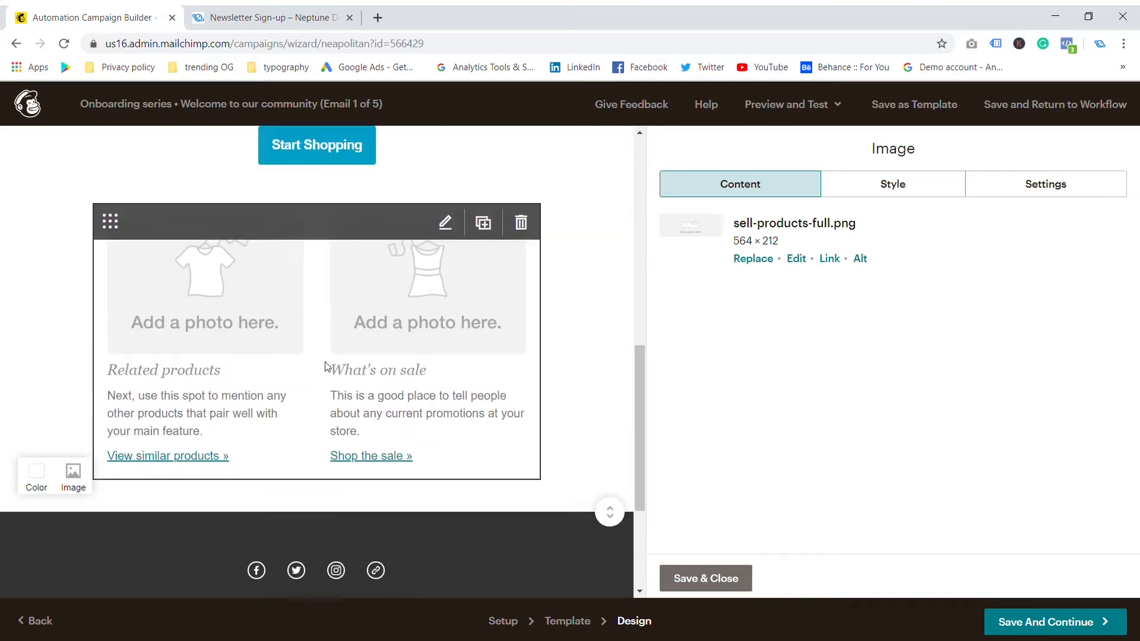
# Step: Delete the two-column block containing "Related products" and "What's on sale"
pyautogui.scroll(5, 326, 366)
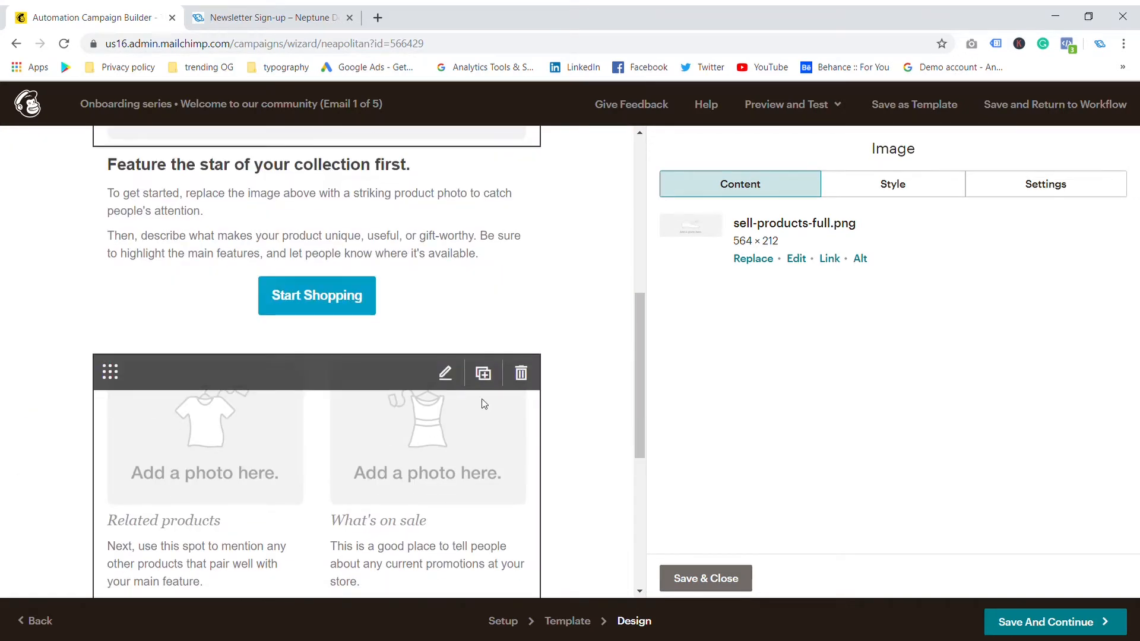
pyautogui.scroll(-3, 178, 369)
pyautogui.scroll(3, 219, 372)
pyautogui.click(521, 373)
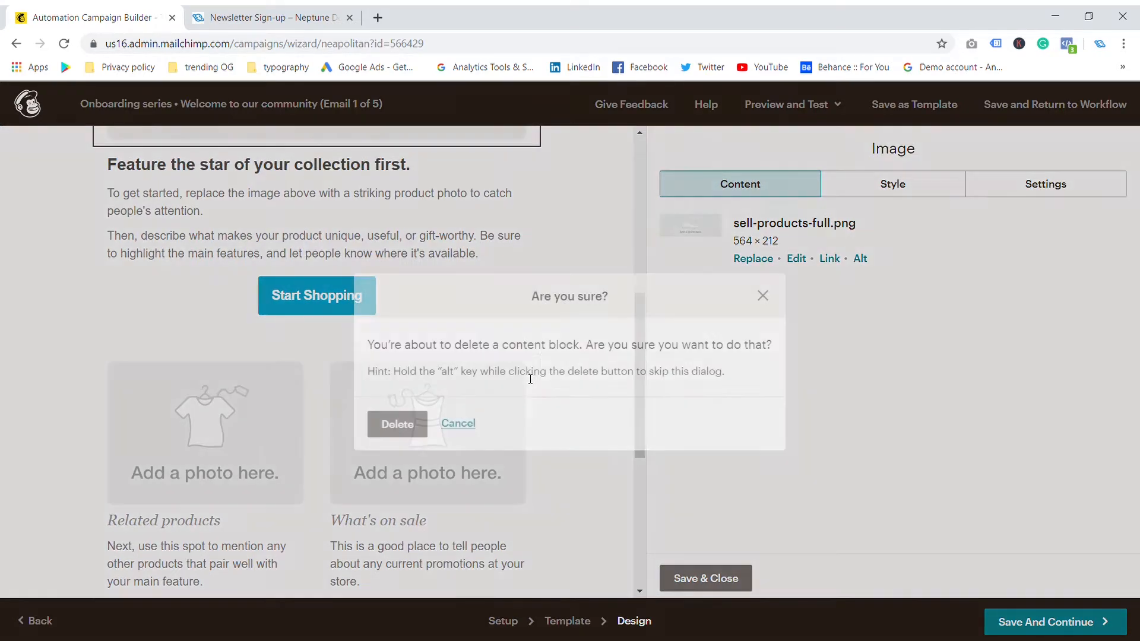
pyautogui.click(387, 423)
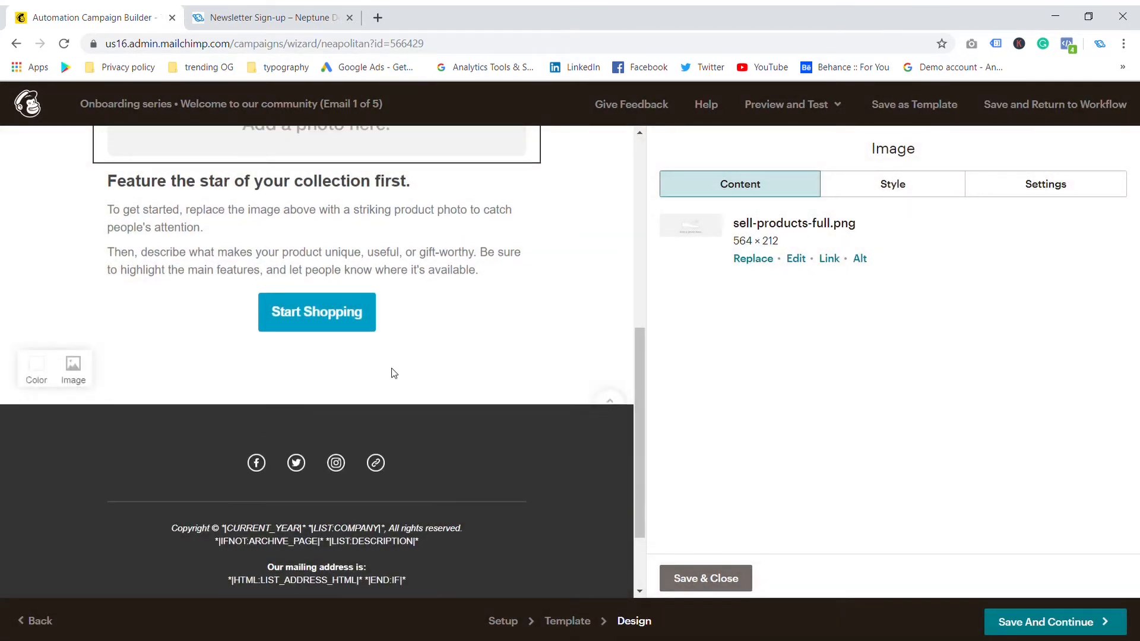
# Step: Replace the shoe placeholder image with the pink 100% off coupon image, neptunedesignsocialspecial.png, from the stored files
pyautogui.scroll(7, 382, 394)
pyautogui.scroll(-3, 332, 380)
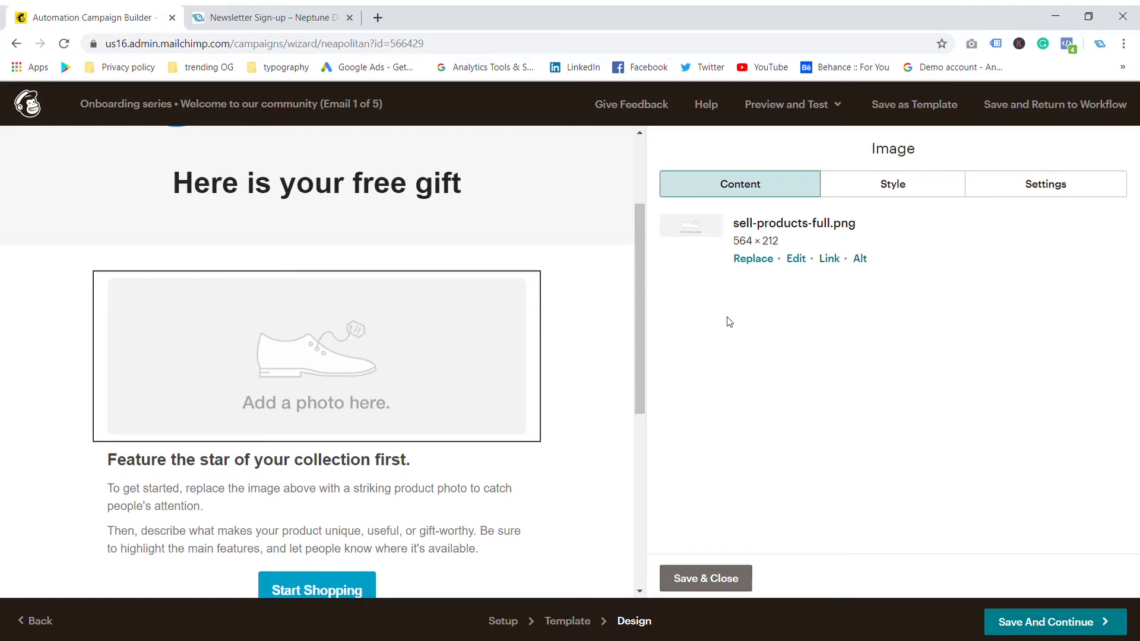
pyautogui.click(752, 260)
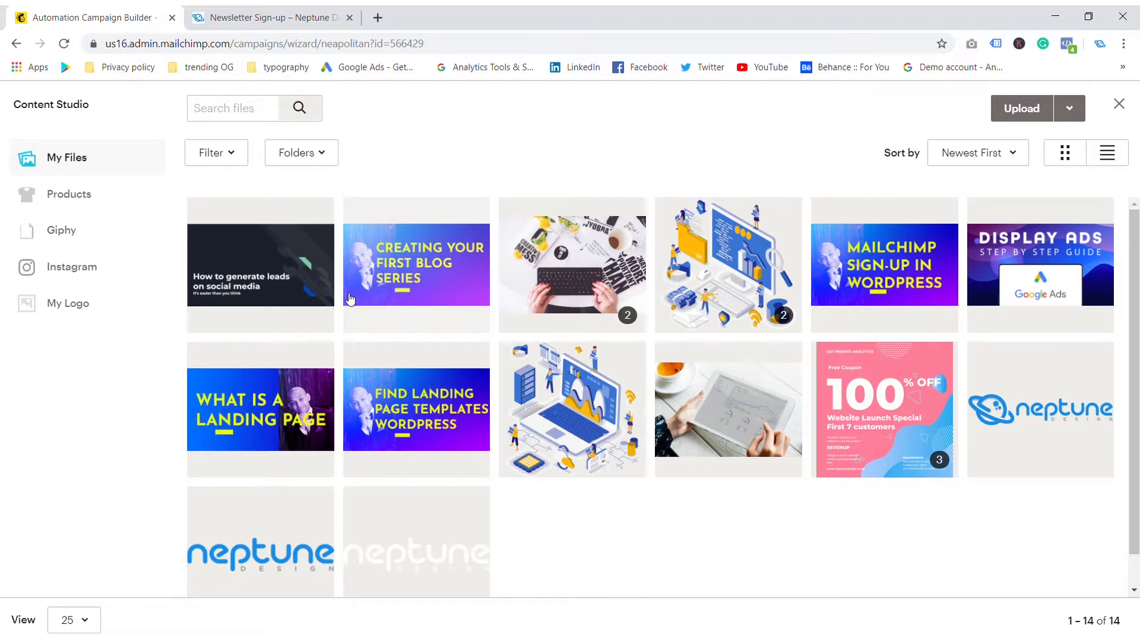
pyautogui.click(901, 451)
pyautogui.click(1049, 110)
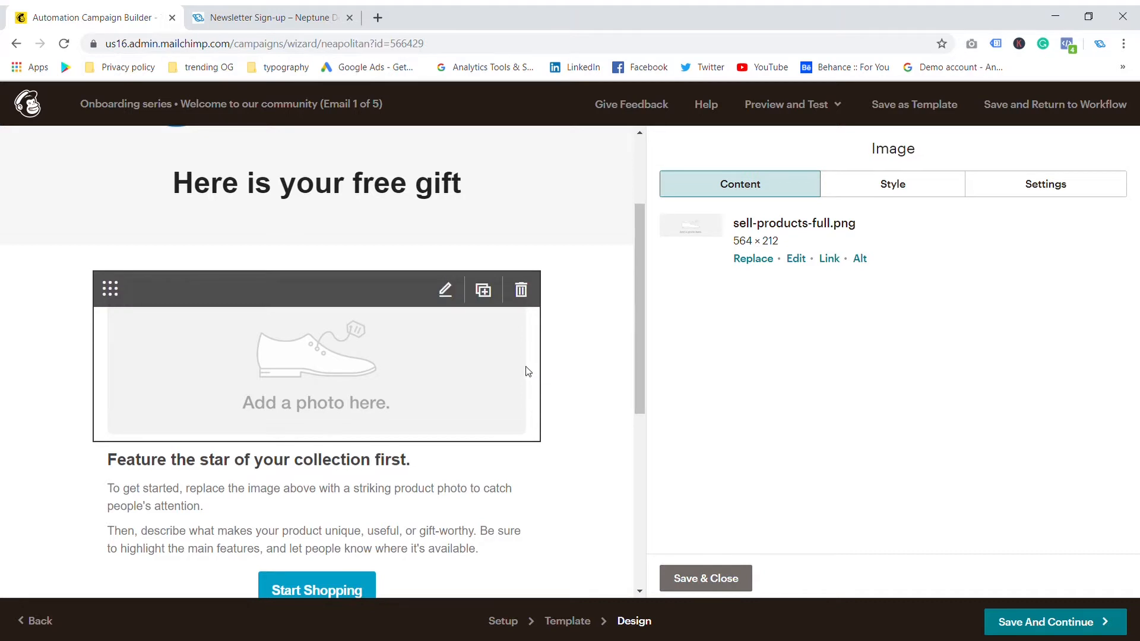
# Step: Examine the coupon image in the email together with the logo and heading above it and the text below
pyautogui.scroll(-5, 382, 393)
pyautogui.scroll(5, 384, 394)
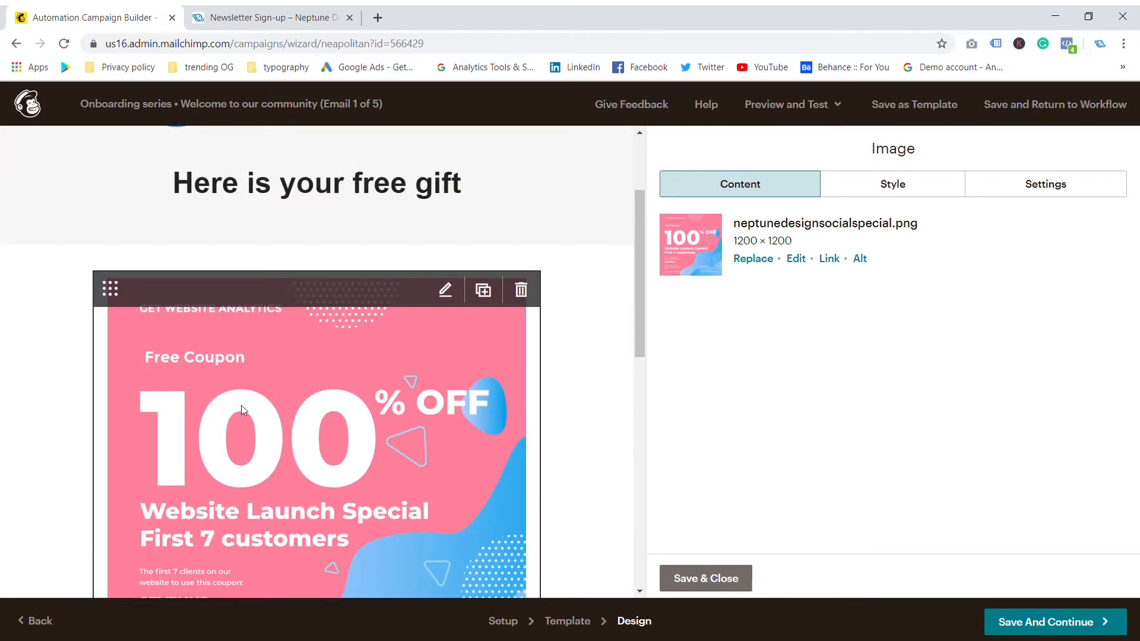
pyautogui.scroll(-1, 142, 380)
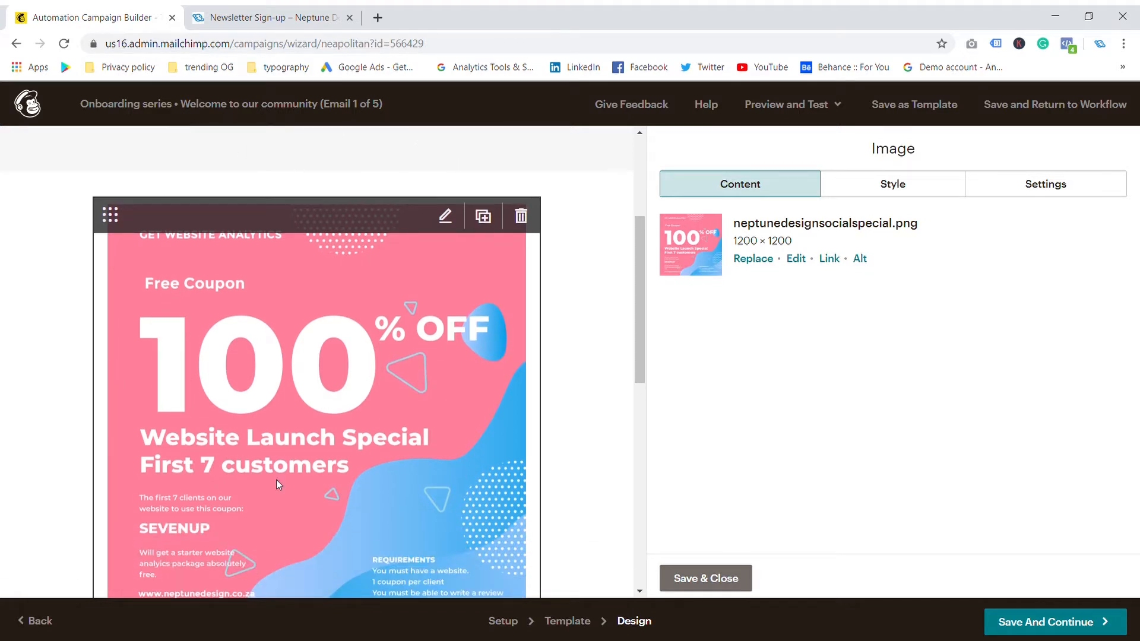
pyautogui.scroll(1, 219, 487)
pyautogui.scroll(2, 312, 533)
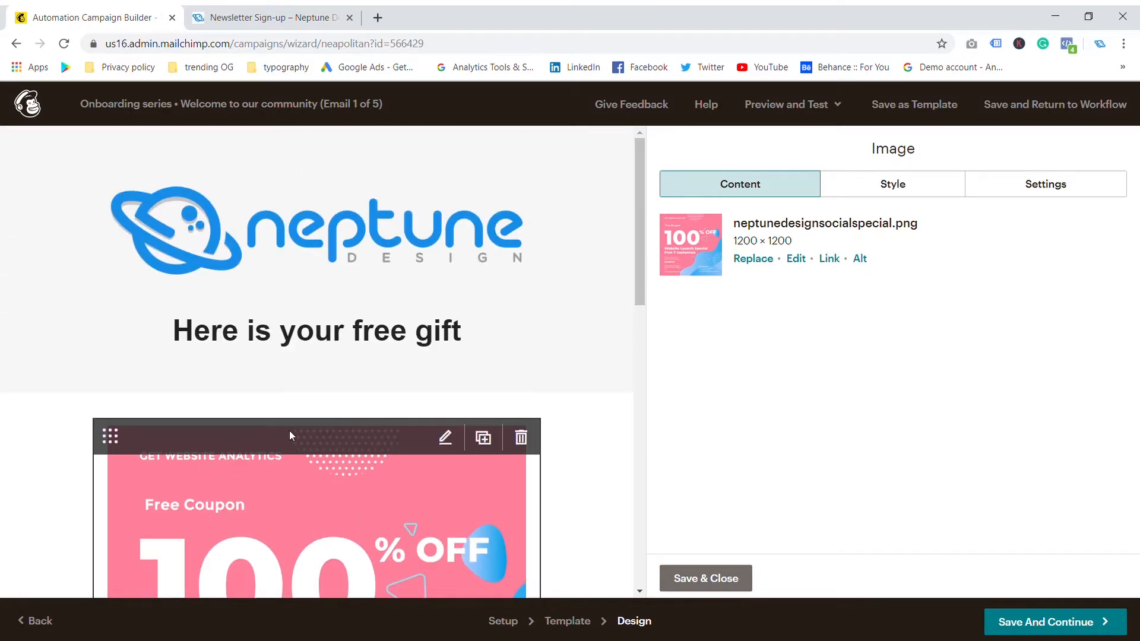
pyautogui.scroll(-4, 282, 425)
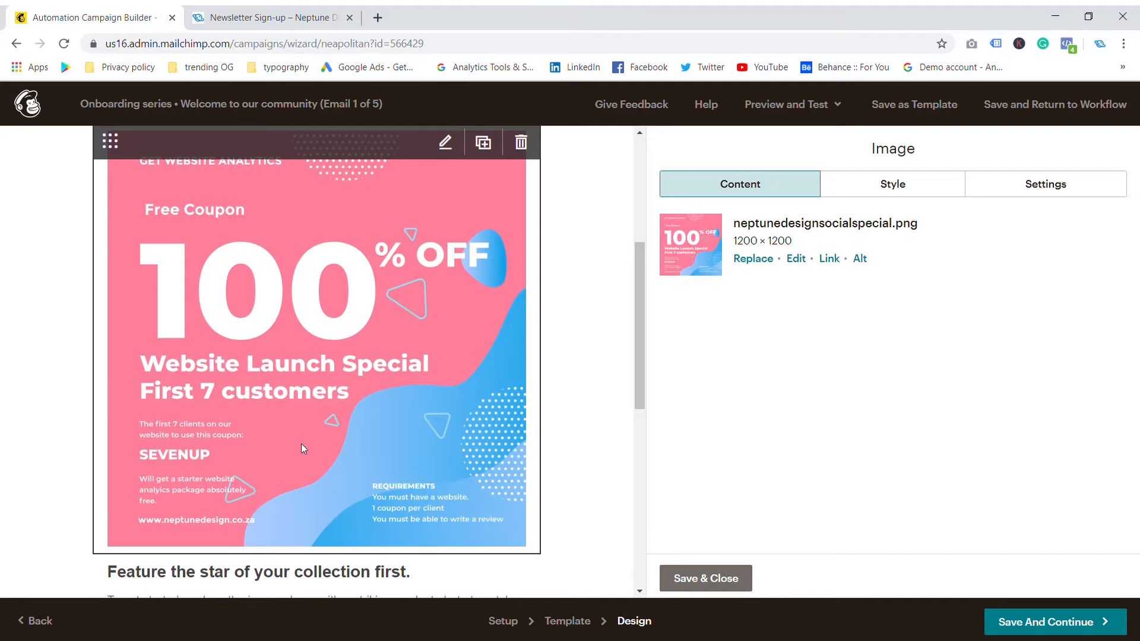
pyautogui.scroll(1, 301, 443)
pyautogui.scroll(-3, 336, 446)
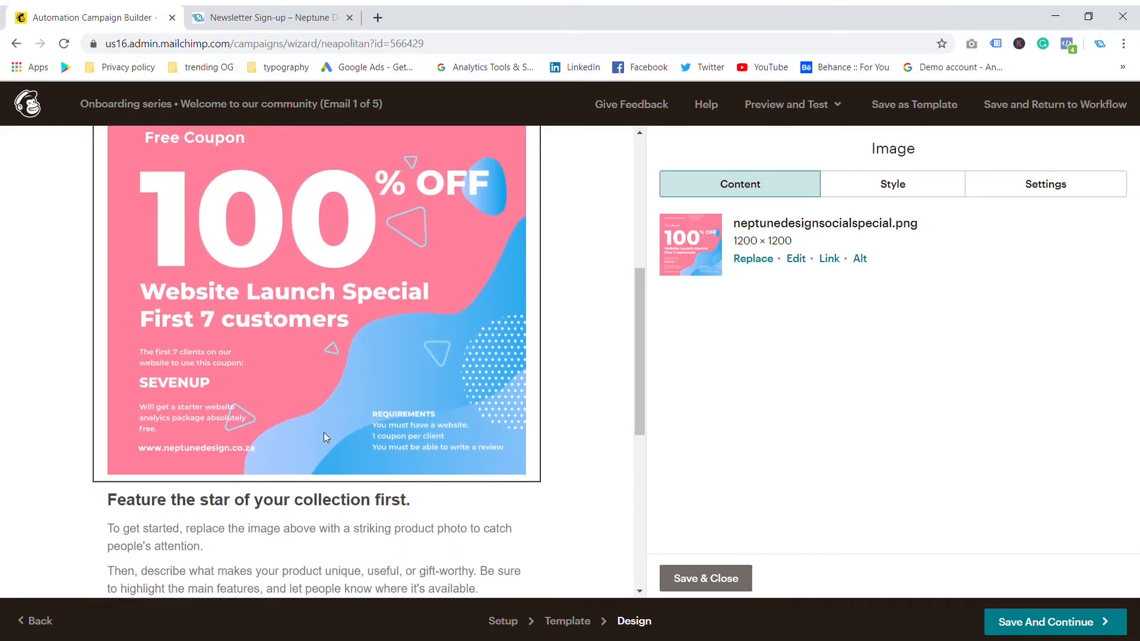
pyautogui.scroll(5, 322, 432)
pyautogui.scroll(1, 245, 437)
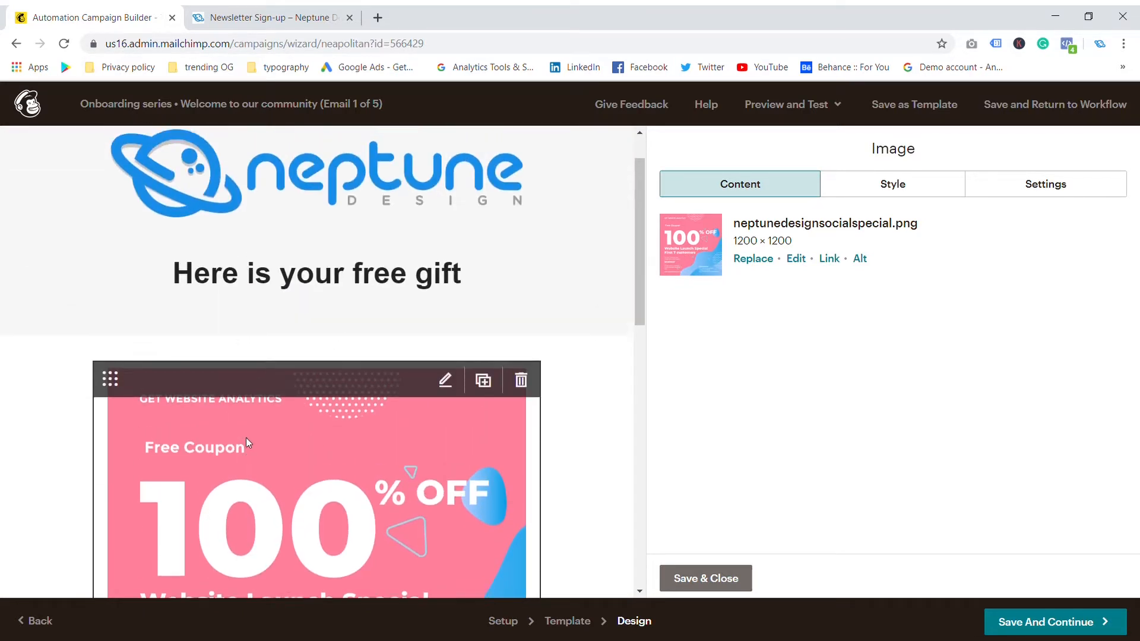
pyautogui.scroll(-3, 216, 365)
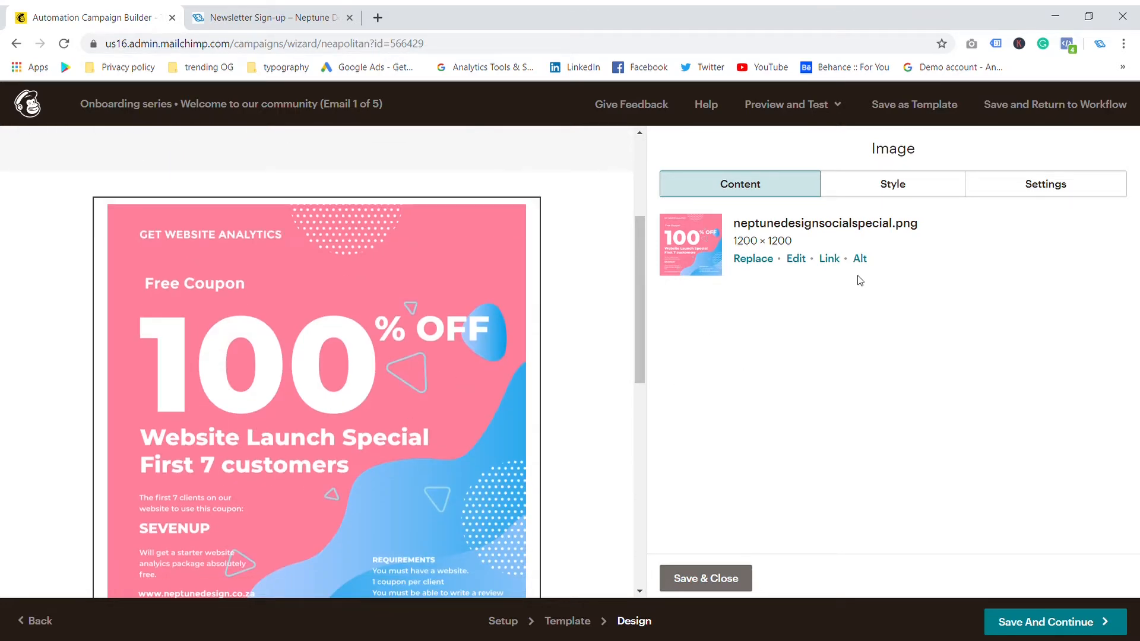
pyautogui.click(829, 259)
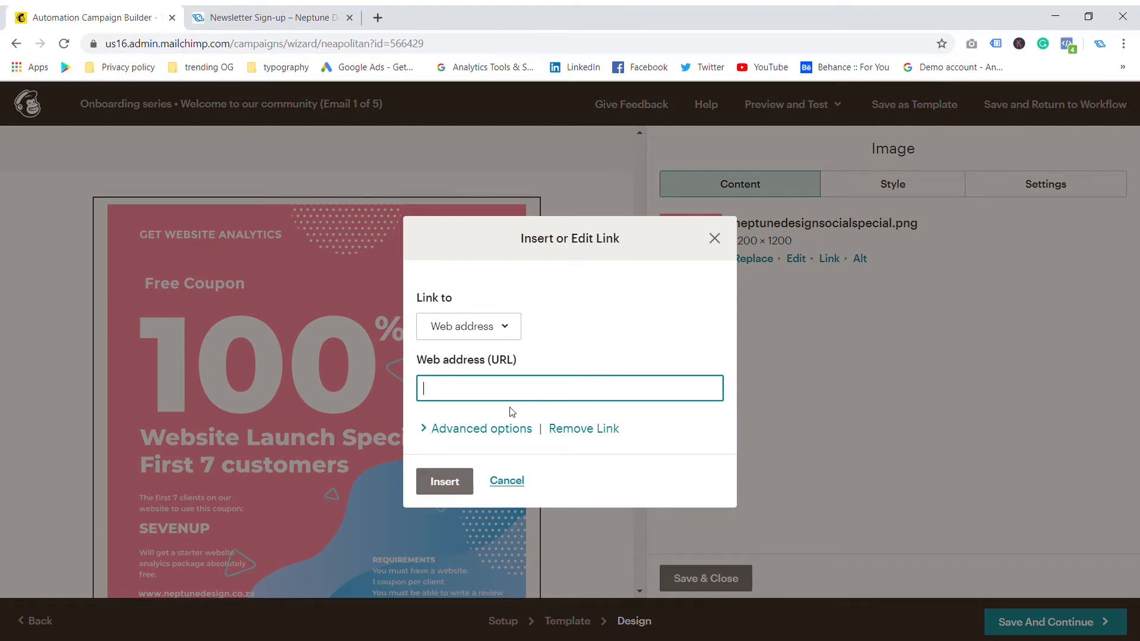
pyautogui.click(378, 17)
pyautogui.write('n')
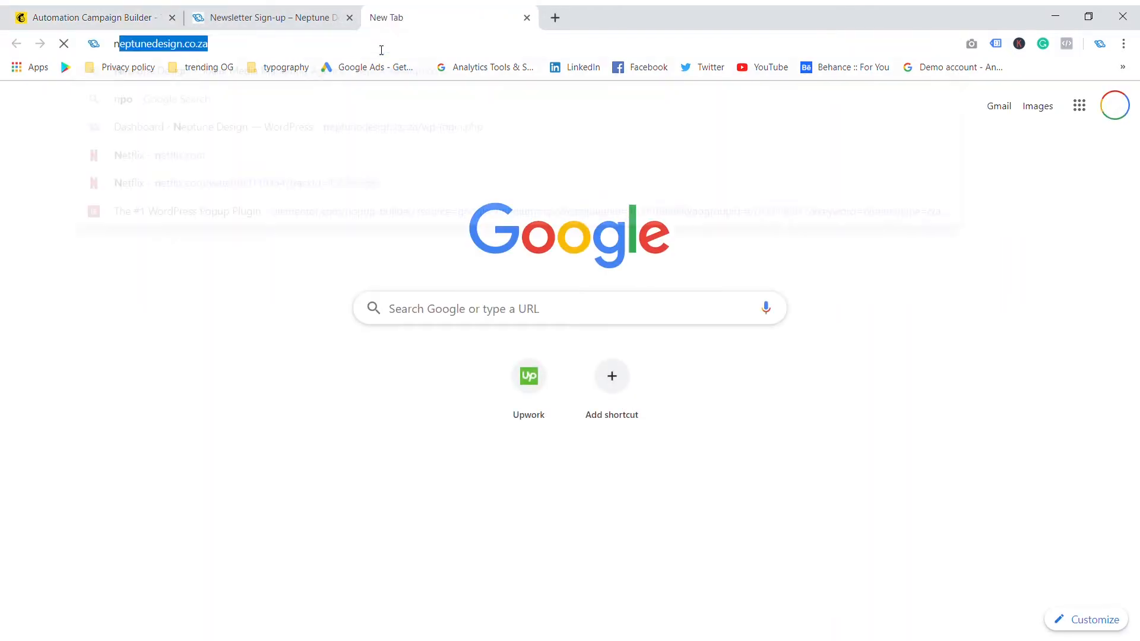
pyautogui.press('Return')
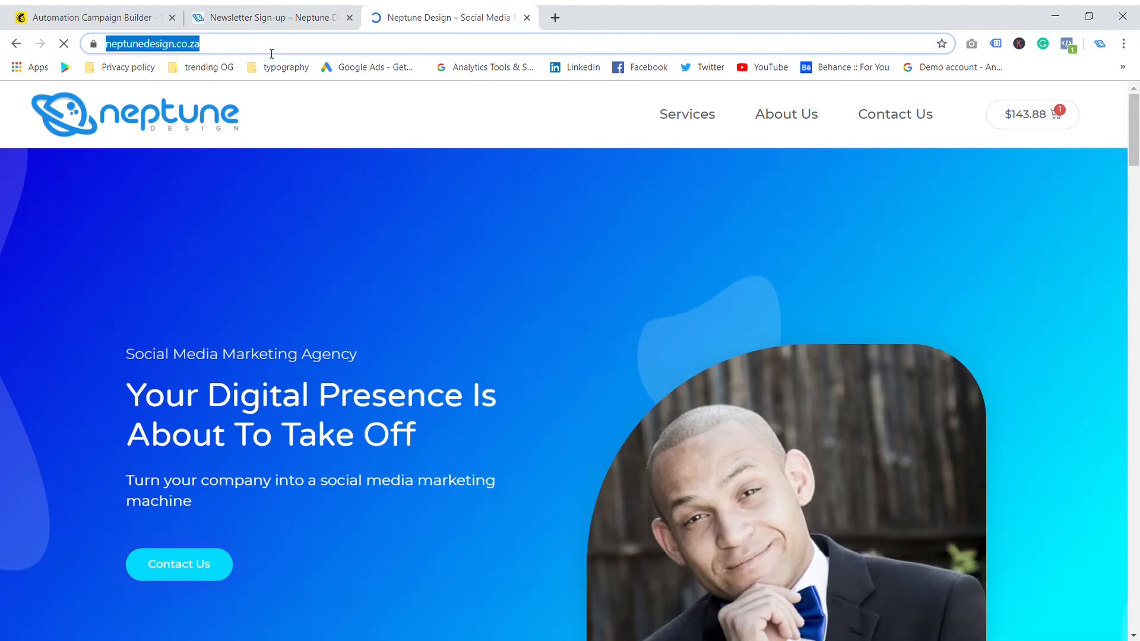
pyautogui.hotkey('ctrl', 'c')
pyautogui.click(89, 17)
pyautogui.hotkey('ctrl', 'v')
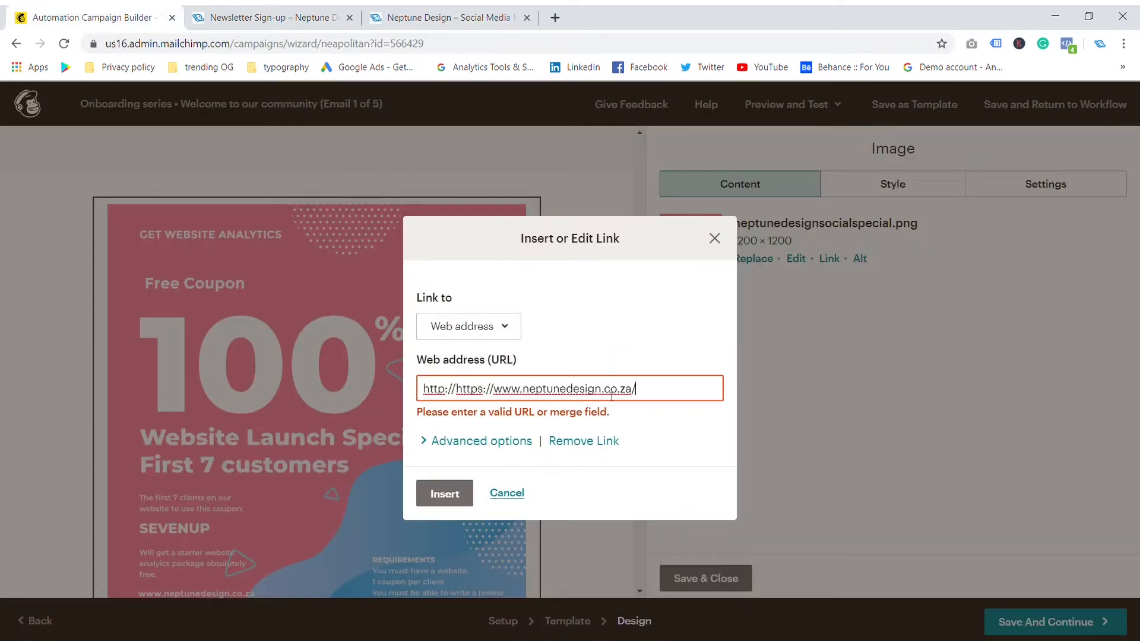
pyautogui.hotkey('ctrl', 'v')
pyautogui.click(470, 484)
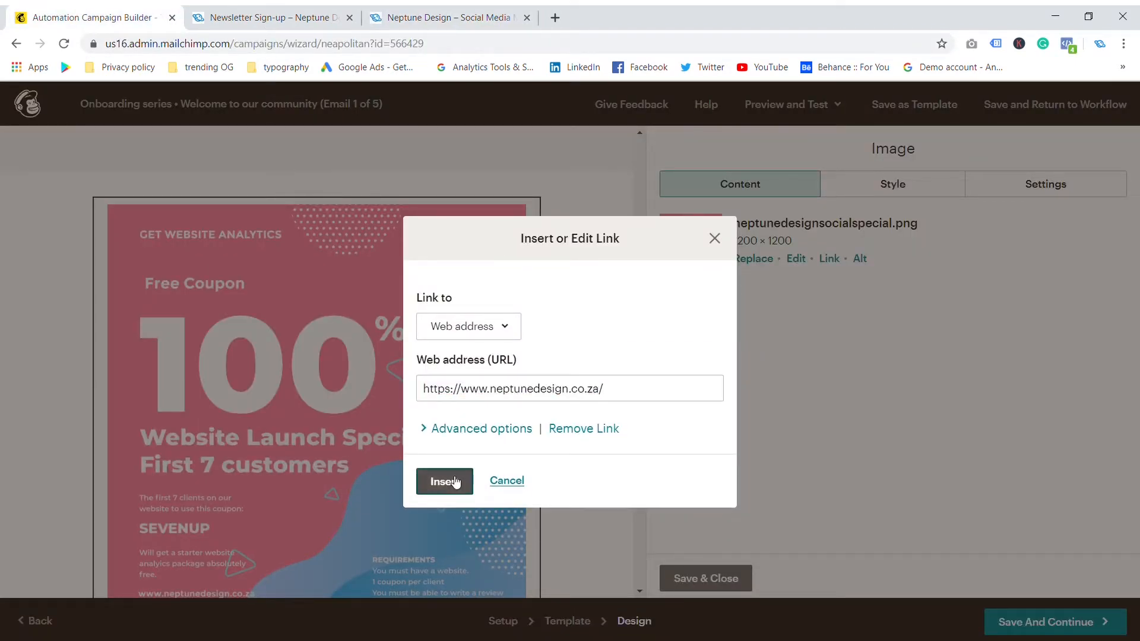
pyautogui.click(453, 481)
# Step: Open the "Feature the star of your collection first." text block below the coupon image for editing
pyautogui.scroll(3, 578, 343)
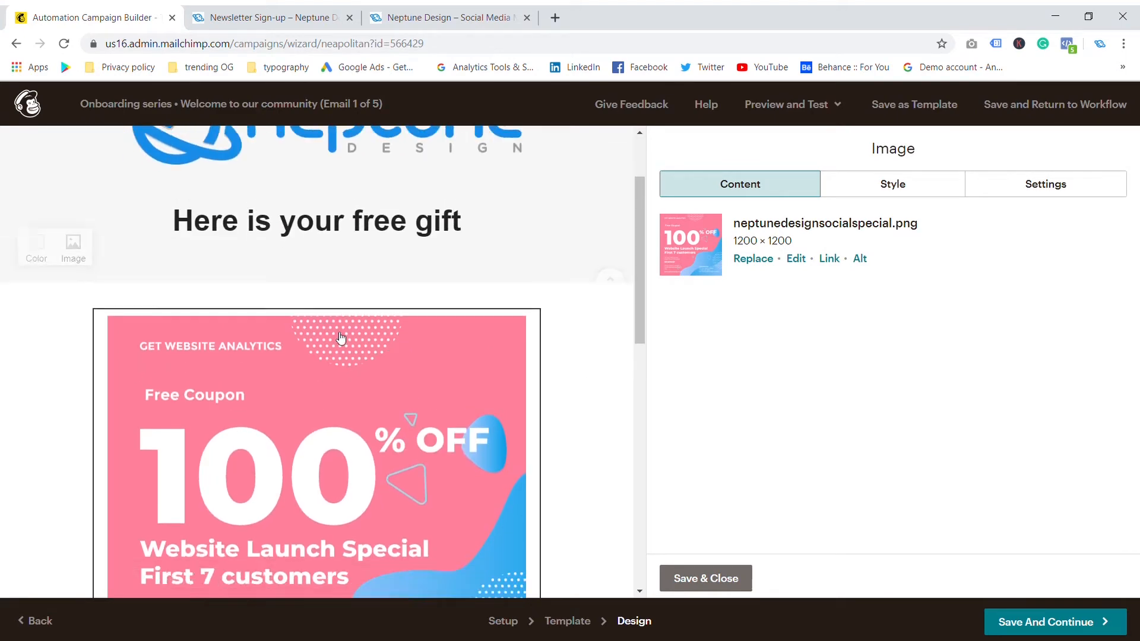
pyautogui.scroll(-4, 338, 333)
pyautogui.scroll(1, 346, 360)
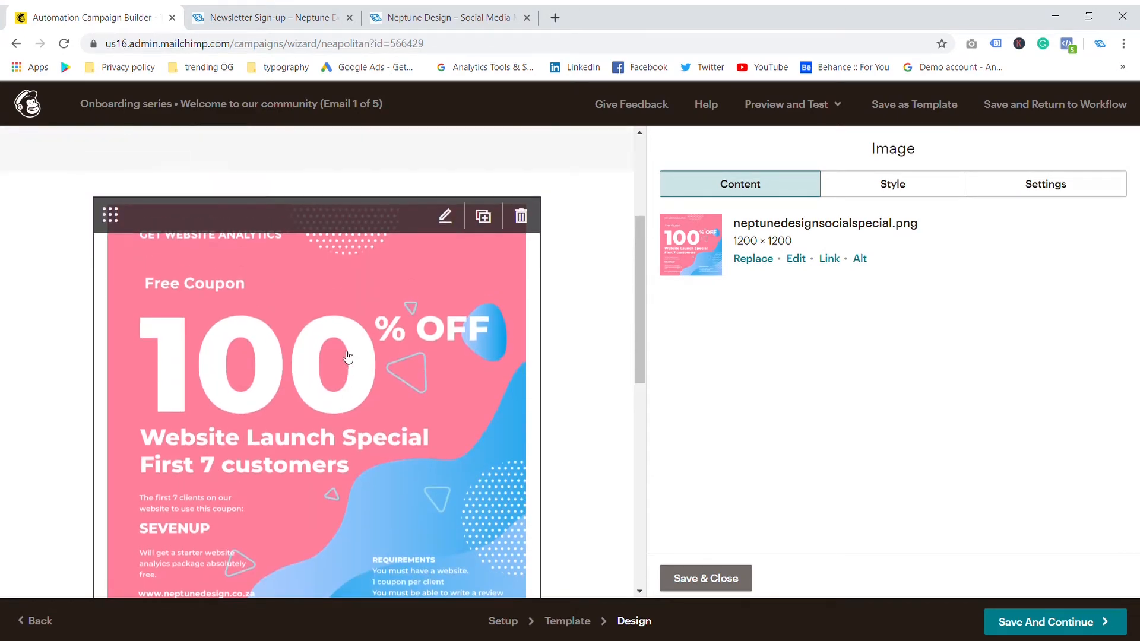
pyautogui.scroll(-4, 345, 357)
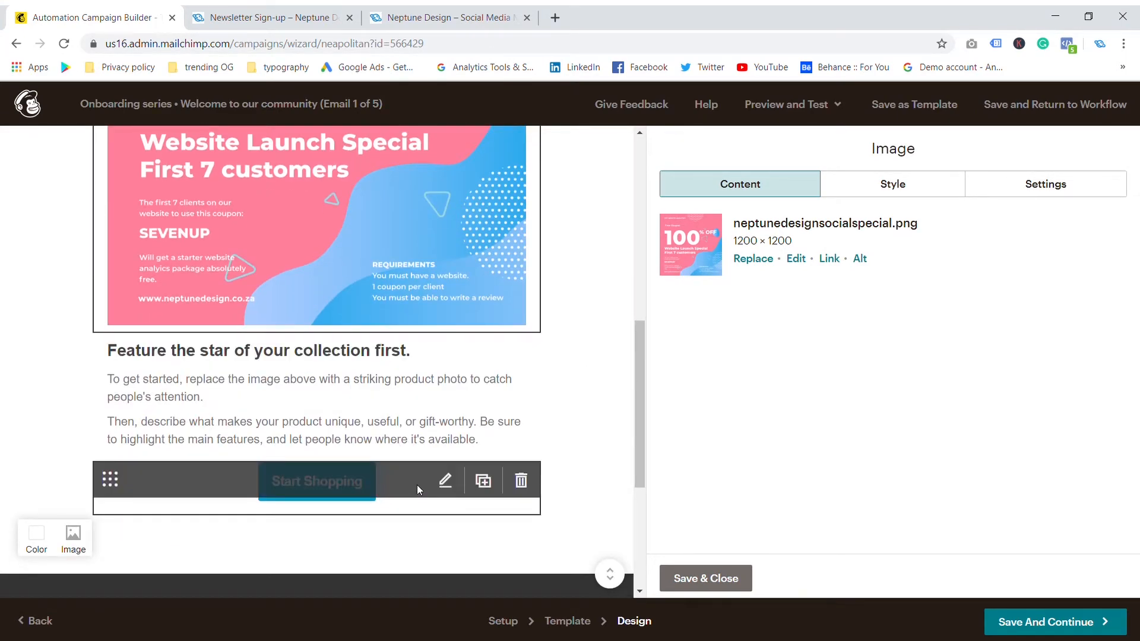
pyautogui.click(368, 407)
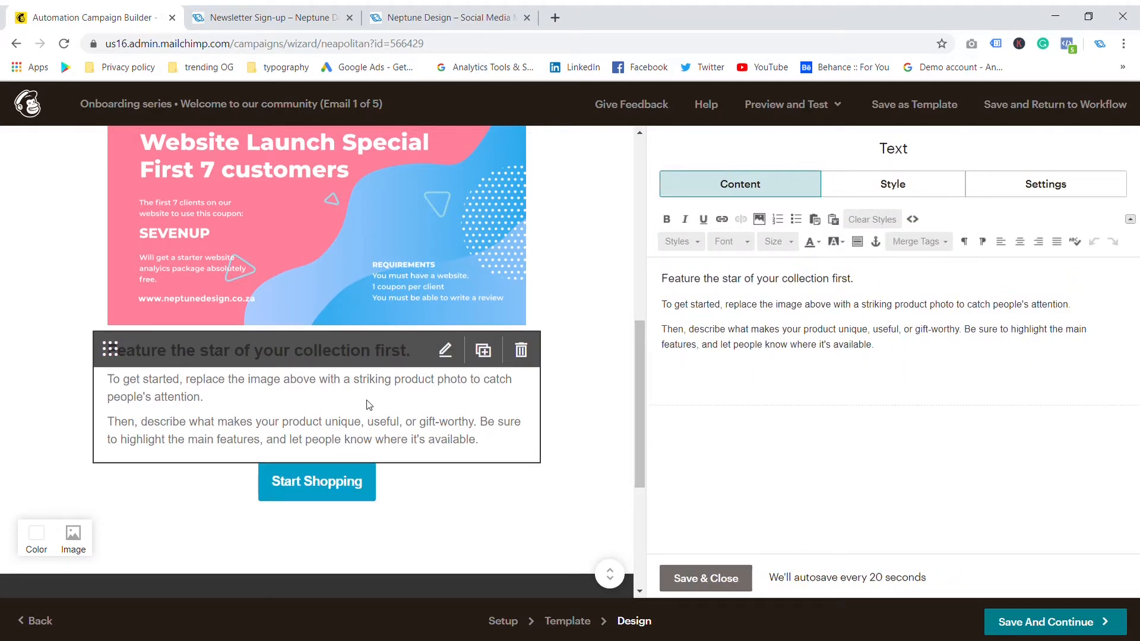
pyautogui.moveTo(866, 286); pyautogui.dragTo(659, 287)
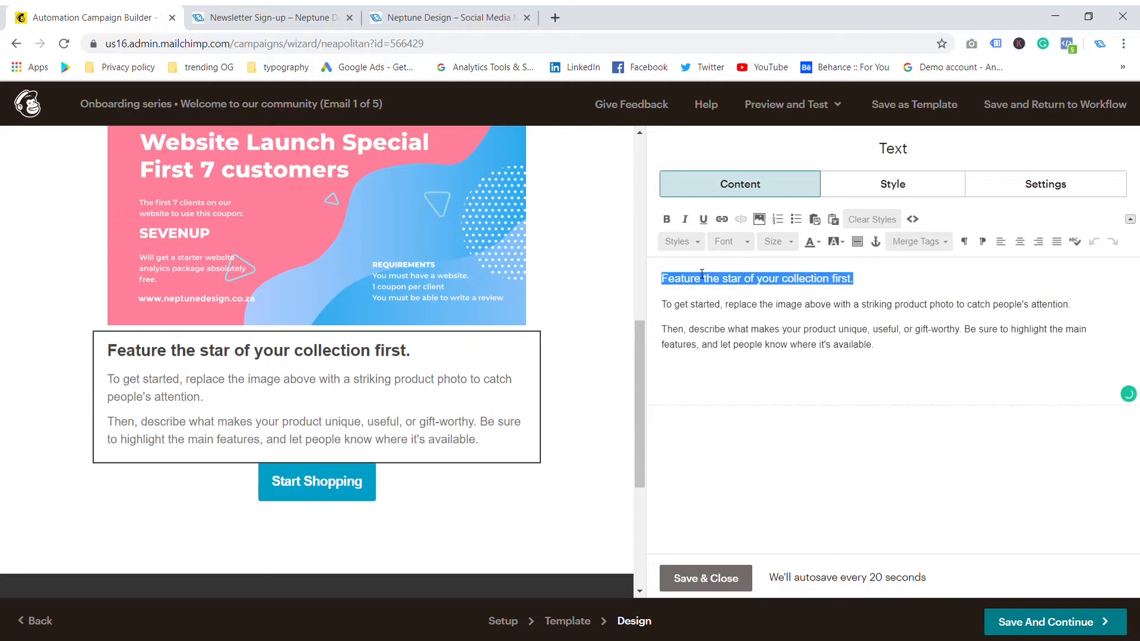
pyautogui.write('jkhsdjkhsjkdhkjhskdh')
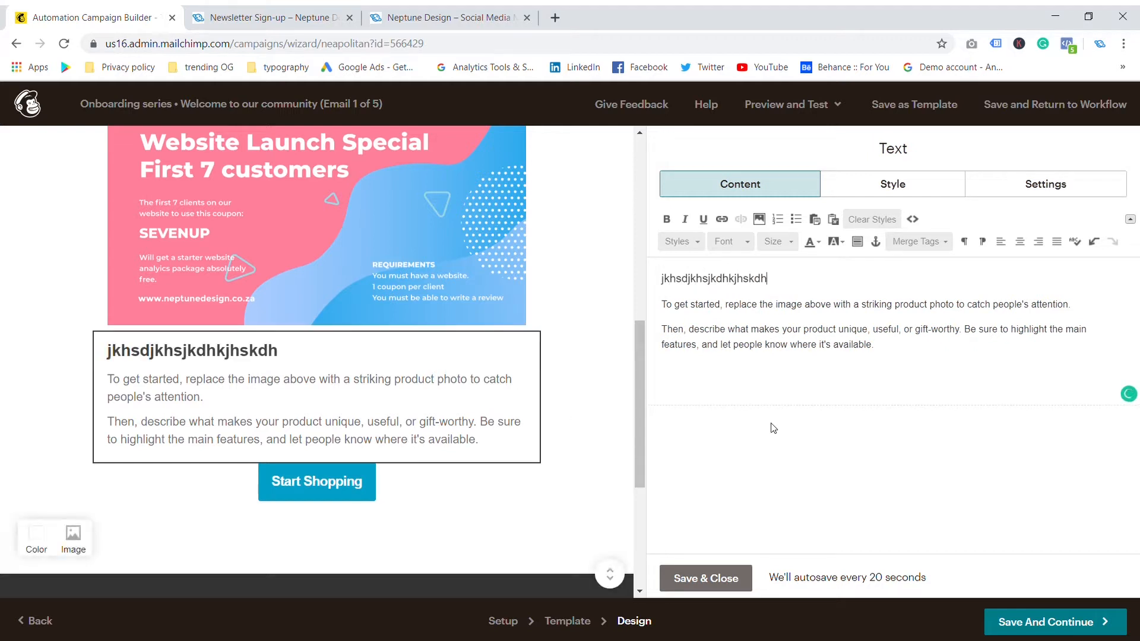
pyautogui.click(750, 330)
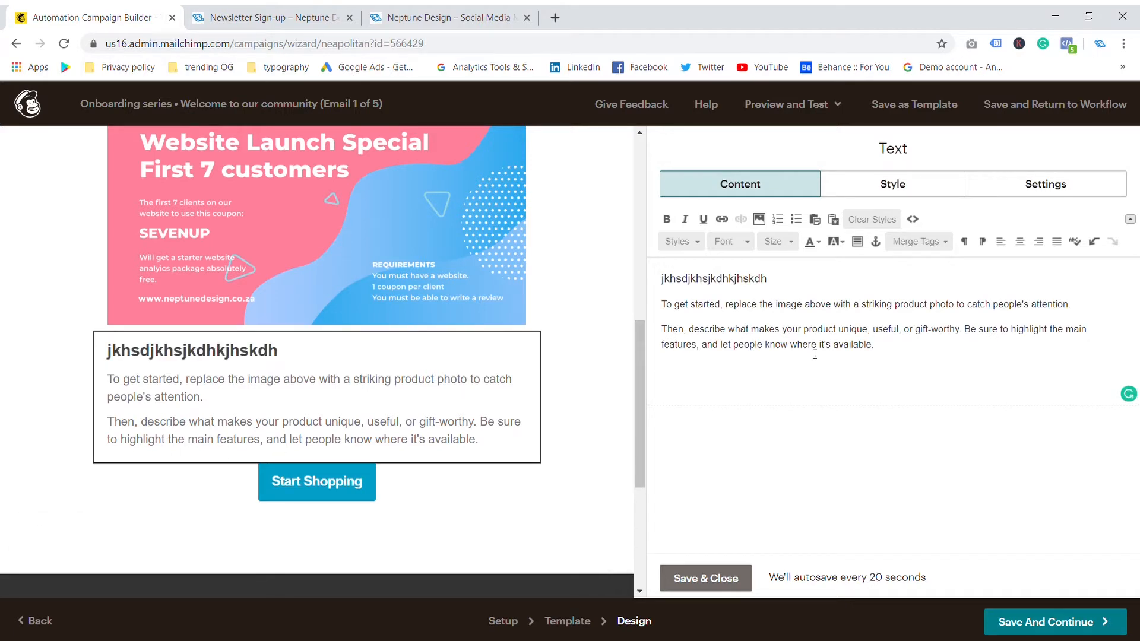
# Step: Replace the heading of the text block below the coupon image with "Hello how are you?"
pyautogui.doubleClick(789, 284)
pyautogui.write('H')
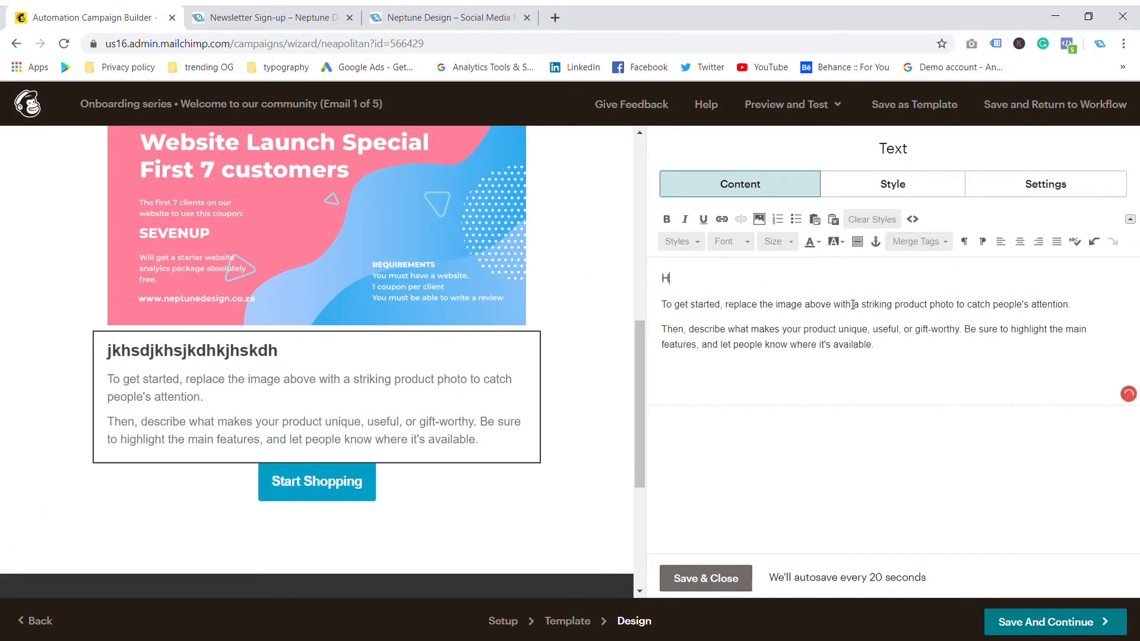
pyautogui.write('ello how ar')
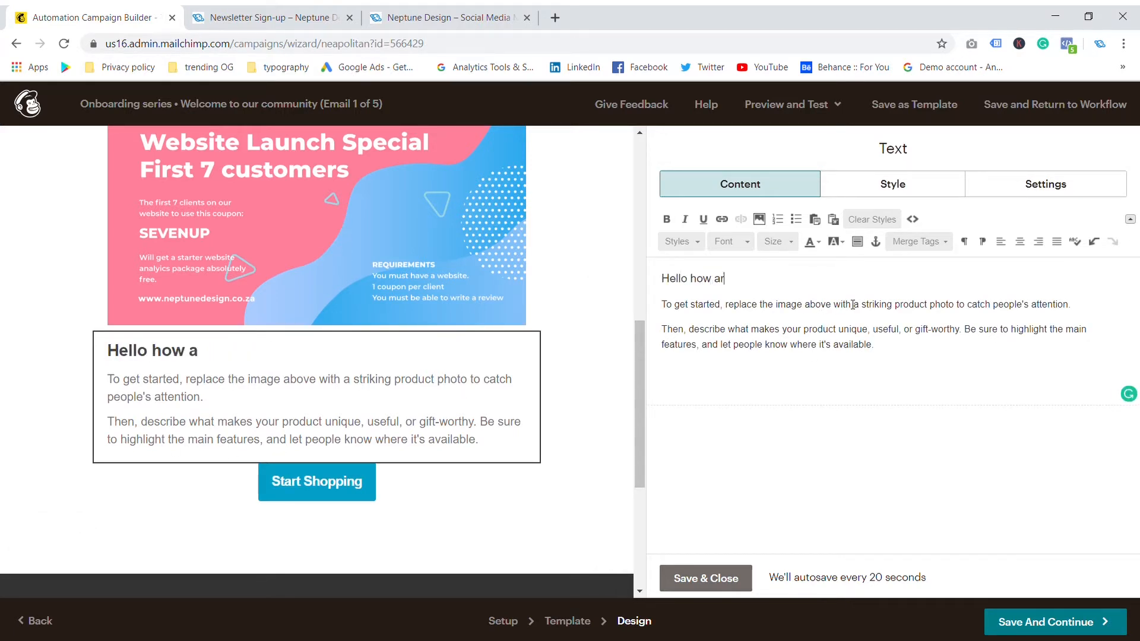
pyautogui.write('e you')
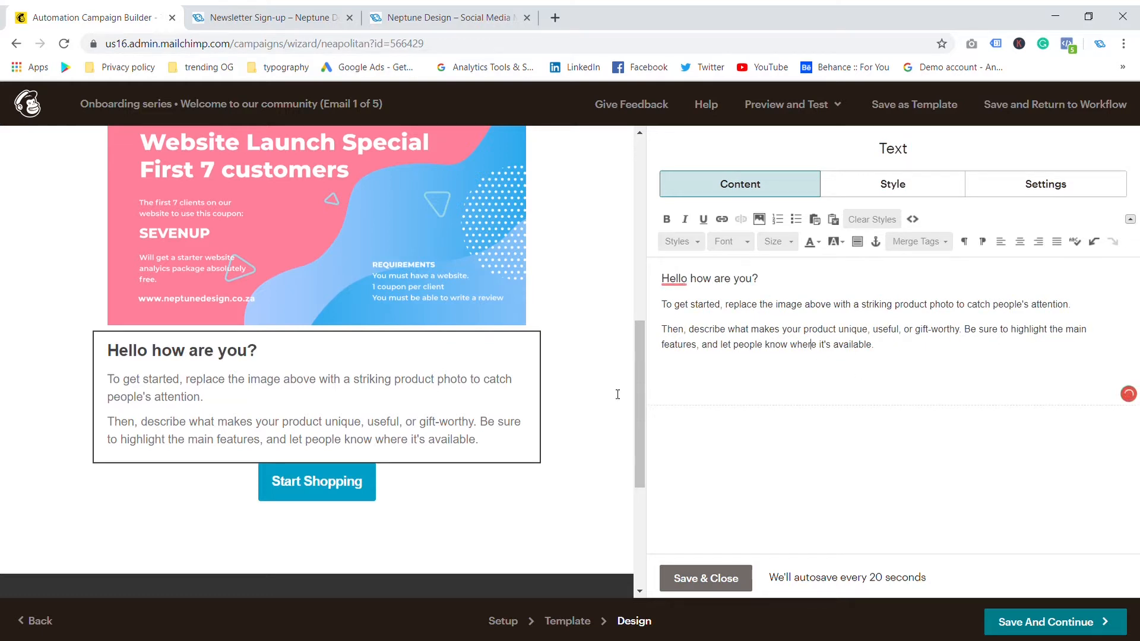
# Step: Change the text of the "Start Shopping" button to "Use Coupon"
pyautogui.scroll(-1, 617, 394)
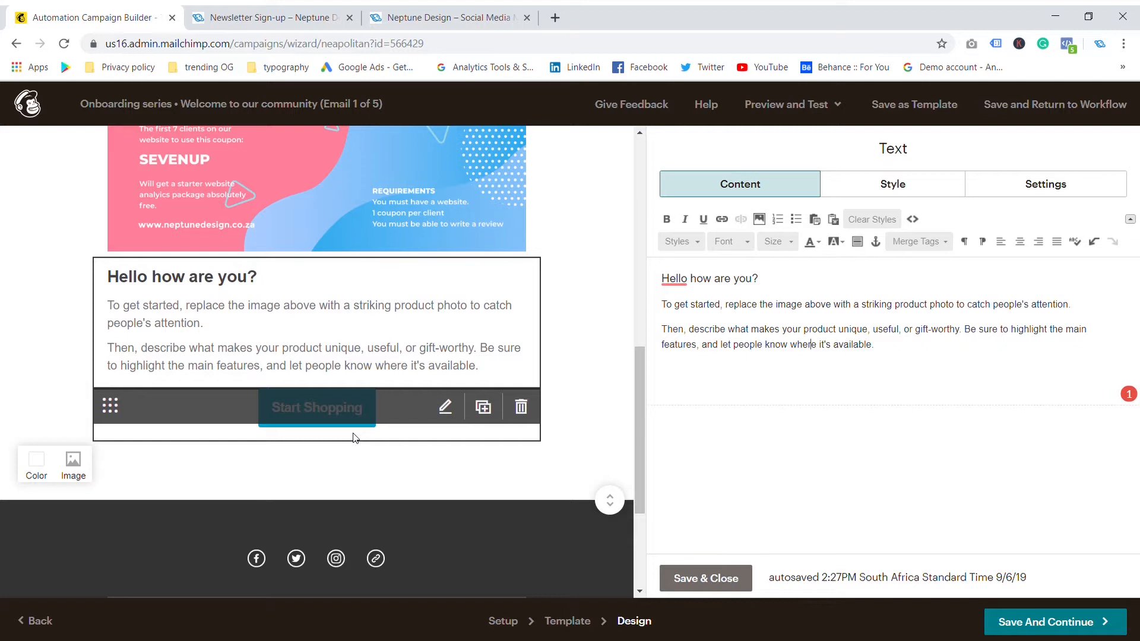
pyautogui.scroll(2, 372, 435)
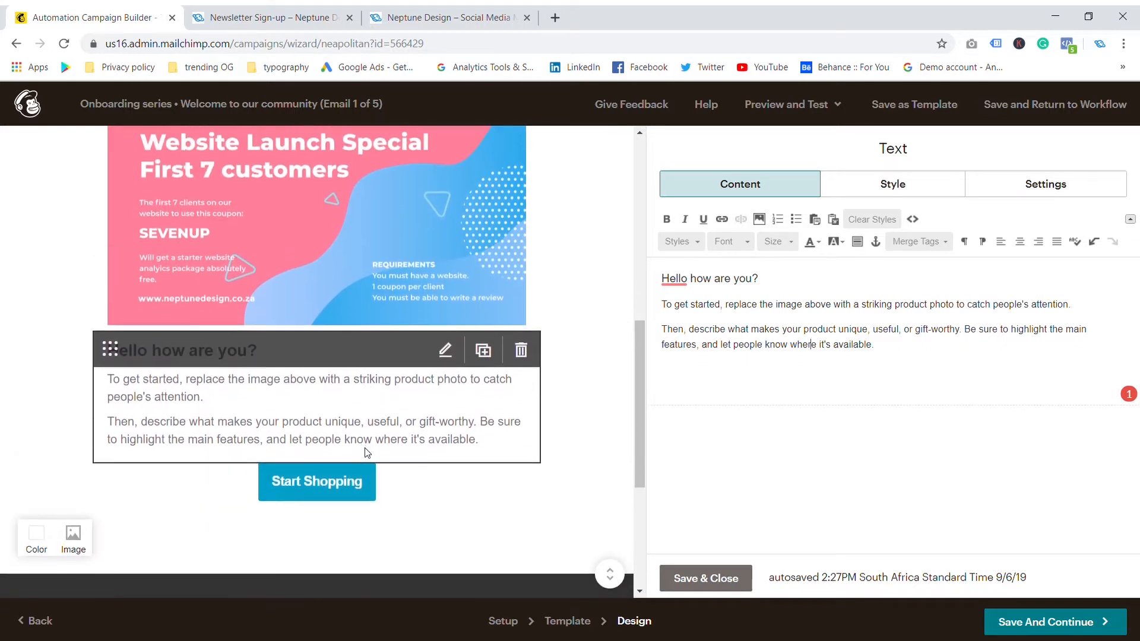
pyautogui.scroll(-4, 314, 383)
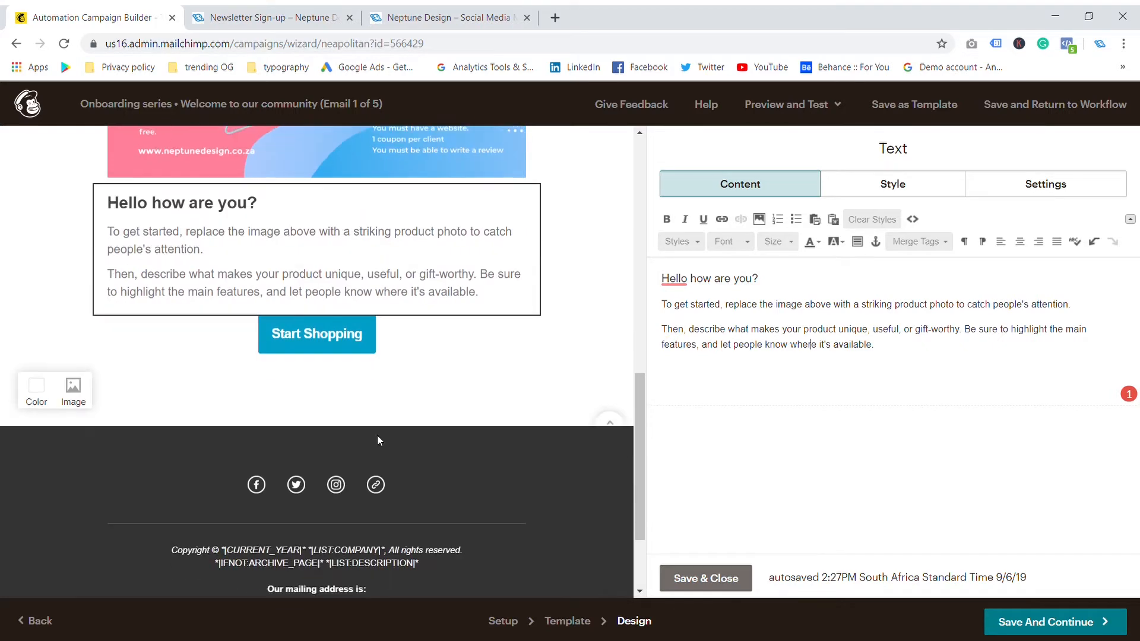
pyautogui.scroll(20, 249, 270)
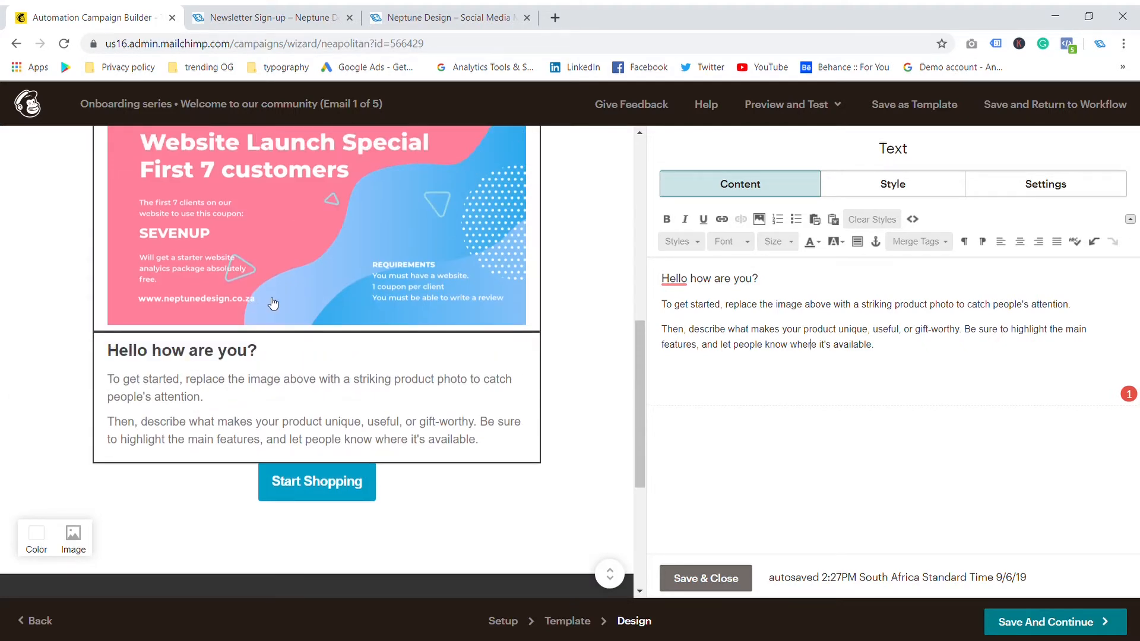
pyautogui.scroll(-11, 322, 246)
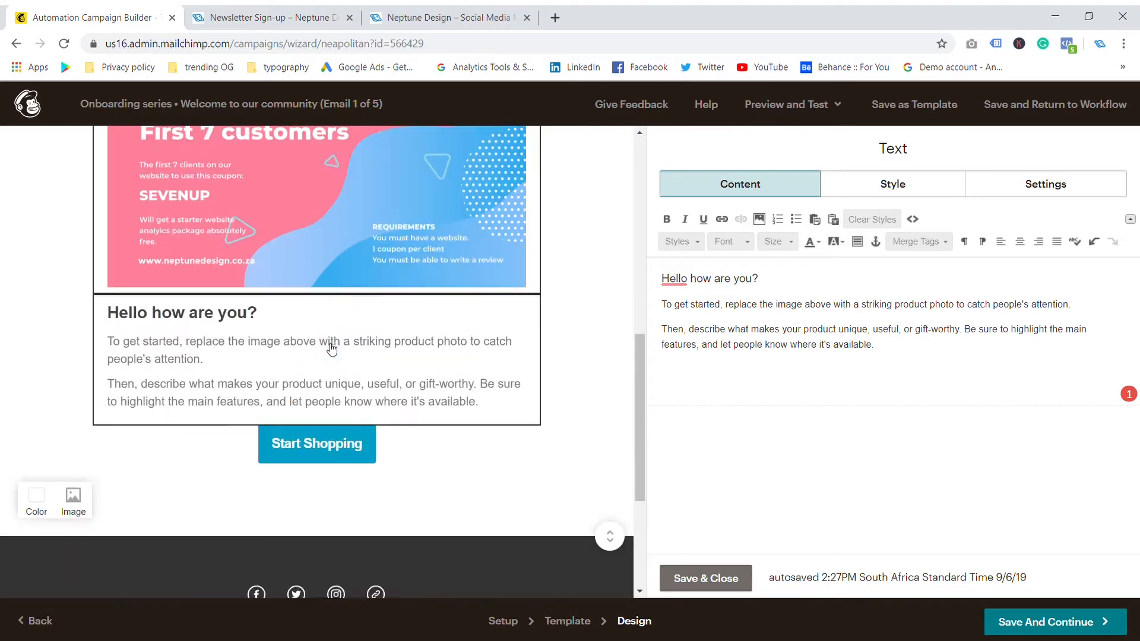
pyautogui.scroll(2, 440, 220)
pyautogui.click(444, 355)
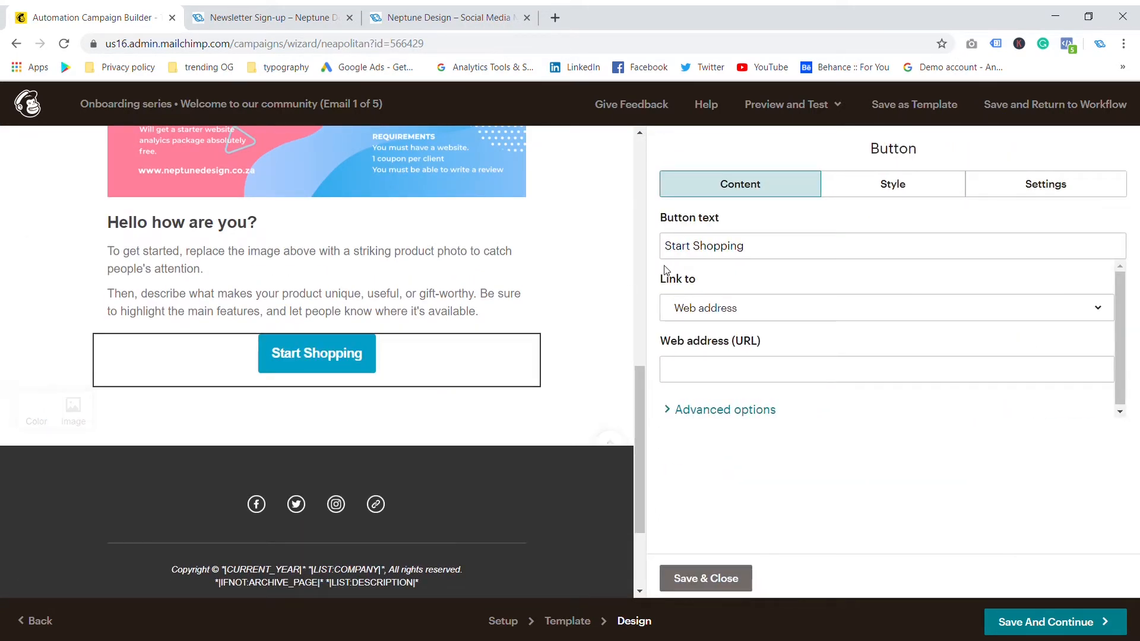
pyautogui.moveTo(746, 249); pyautogui.dragTo(651, 258)
pyautogui.write('Use Coupon')
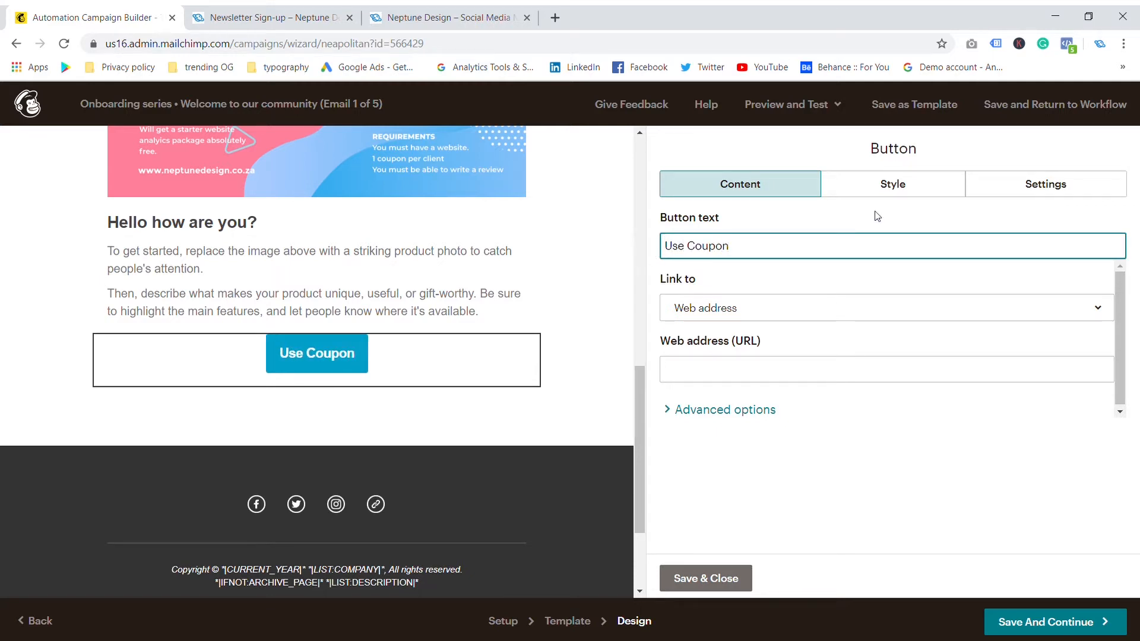
pyautogui.click(750, 364)
pyautogui.write('https://www.neptunedesign.co.za/')
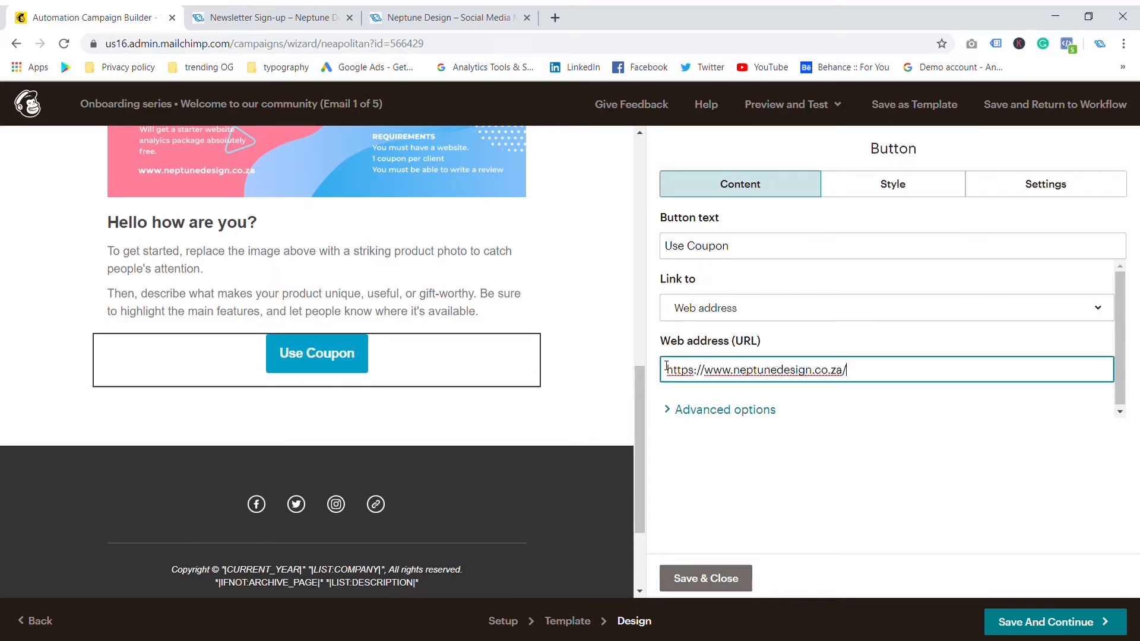
pyautogui.click(882, 458)
pyautogui.click(677, 585)
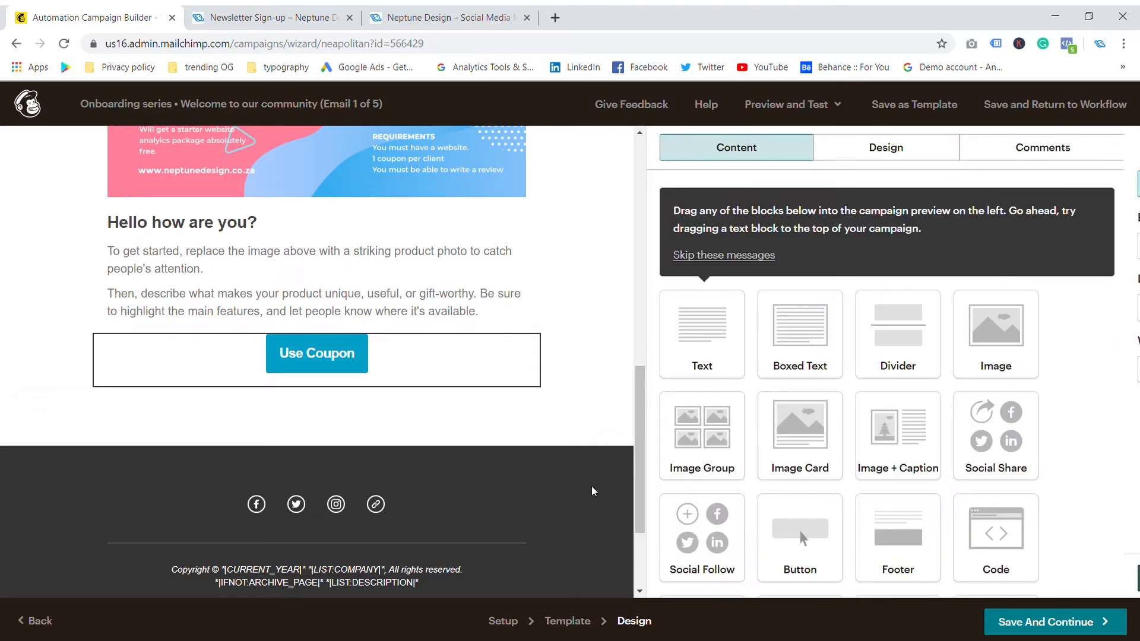
# Step: Open the footer's Social Follow block for editing and review its Facebook, Twitter, Instagram and Website link settings
pyautogui.scroll(-10, 482, 470)
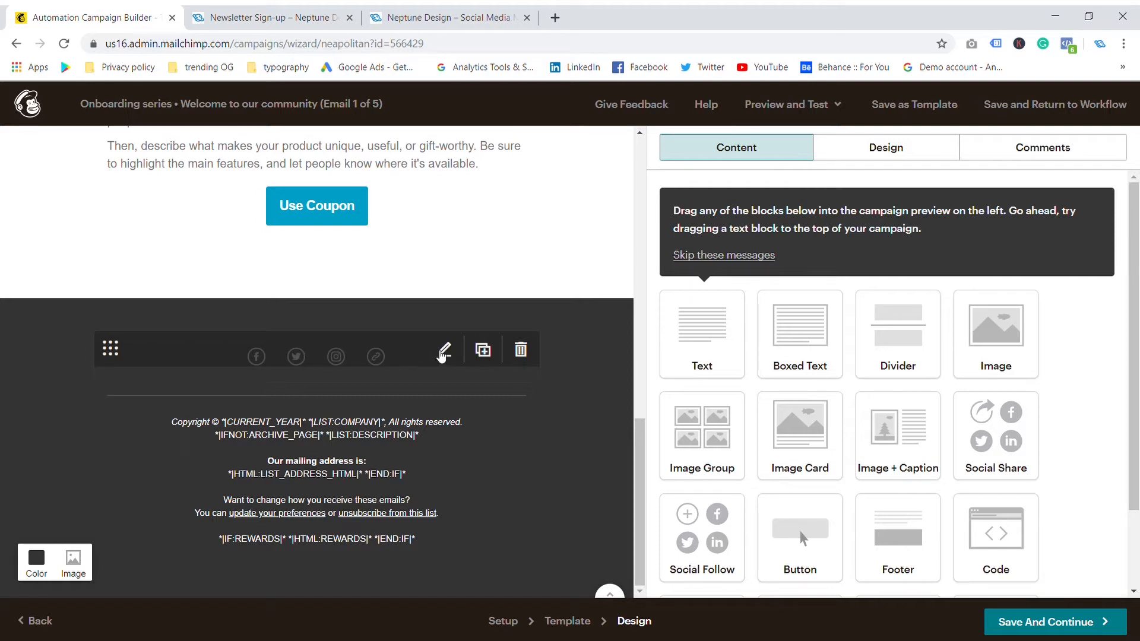
pyautogui.click(445, 356)
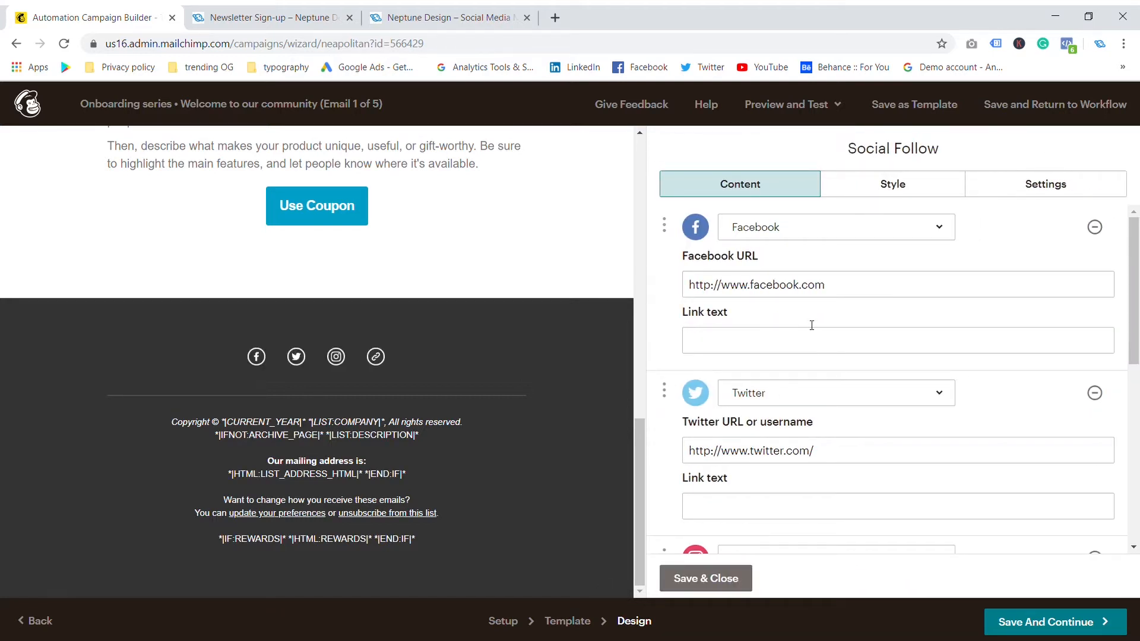
pyautogui.moveTo(378, 379)
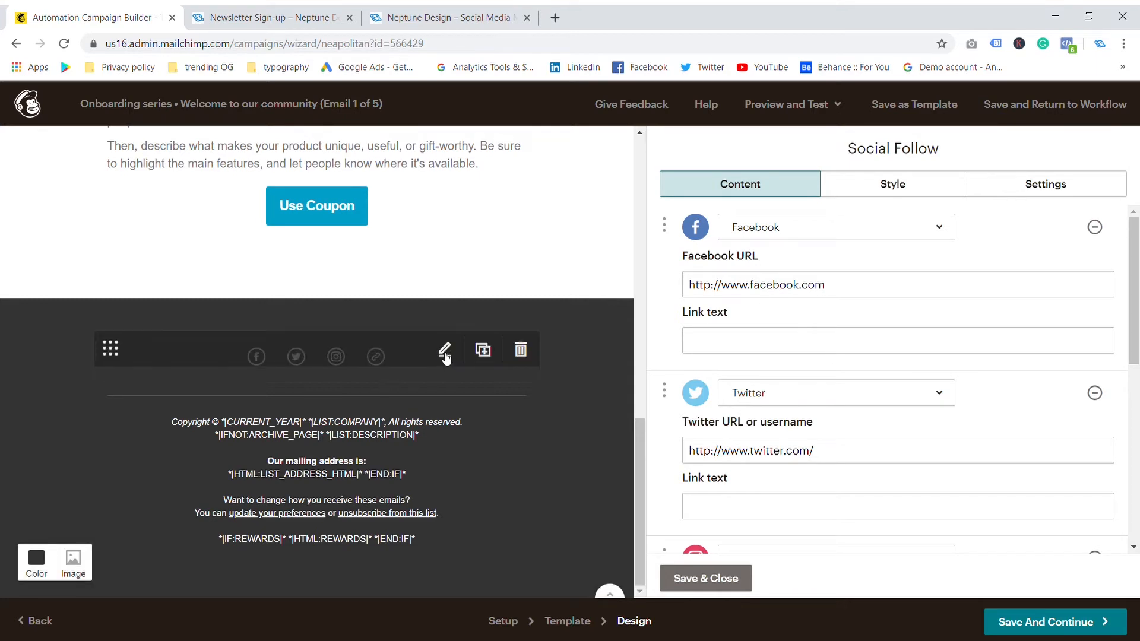
pyautogui.click(745, 348)
pyautogui.scroll(-2, 772, 355)
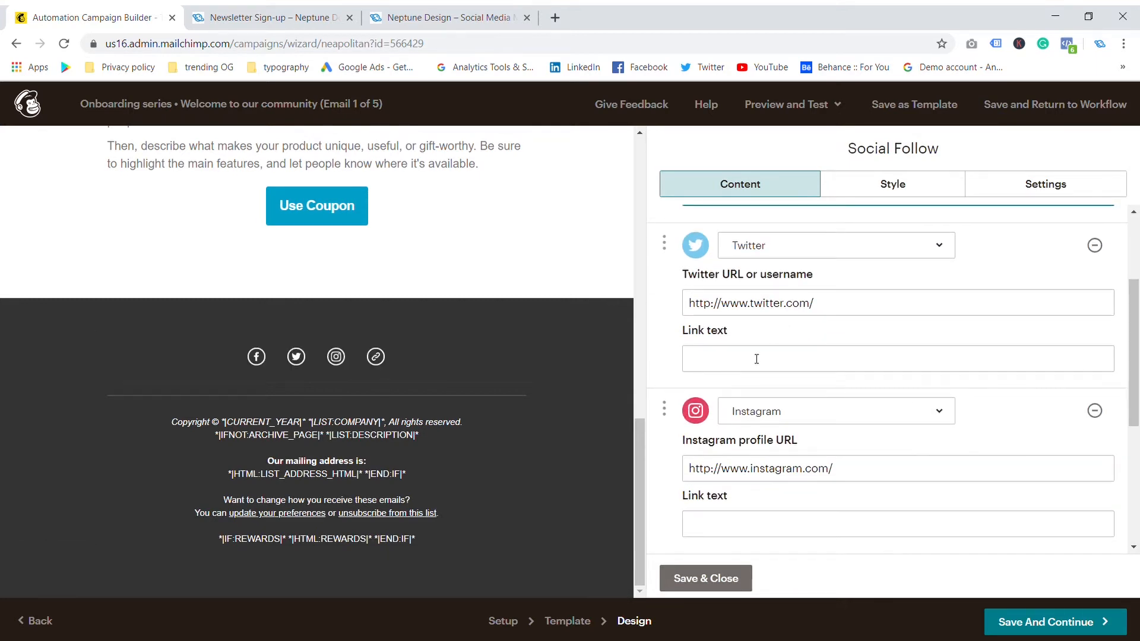
pyautogui.scroll(-3, 767, 403)
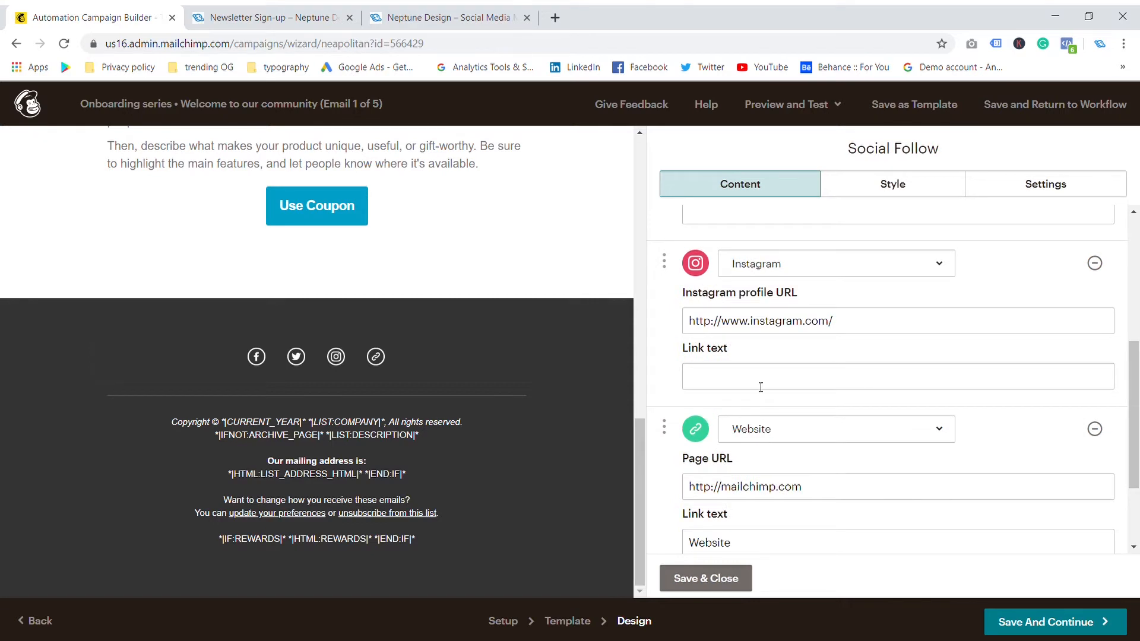
pyautogui.scroll(-2, 763, 432)
pyautogui.scroll(2, 771, 461)
pyautogui.scroll(-2, 768, 486)
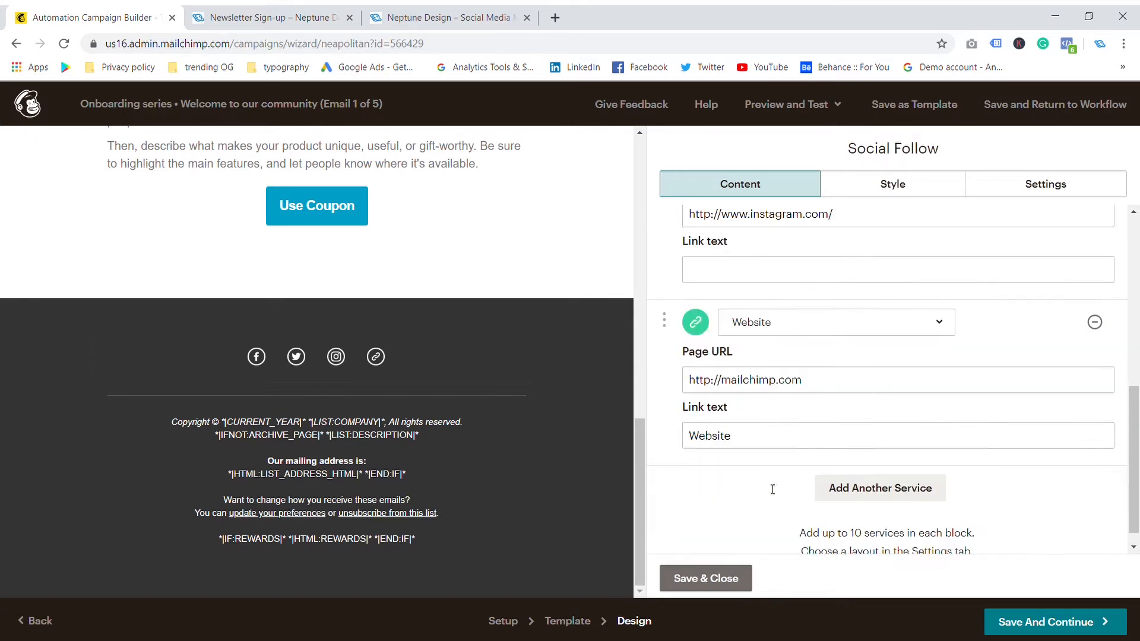
pyautogui.scroll(5, 753, 460)
pyautogui.scroll(1, 753, 462)
pyautogui.scroll(-7, 756, 469)
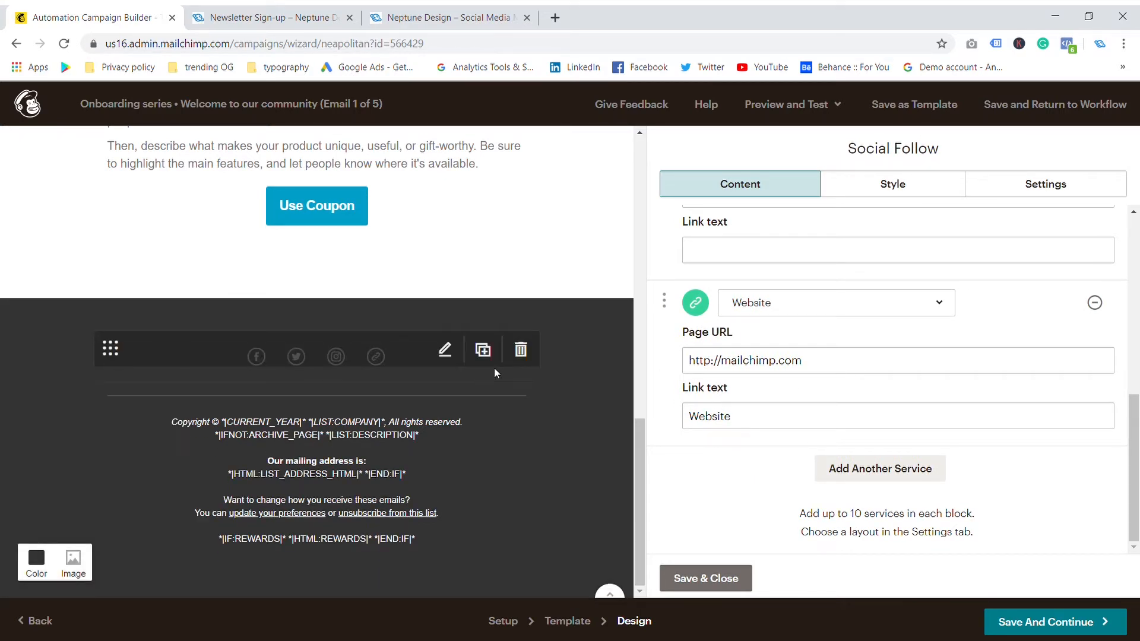
pyautogui.click(494, 368)
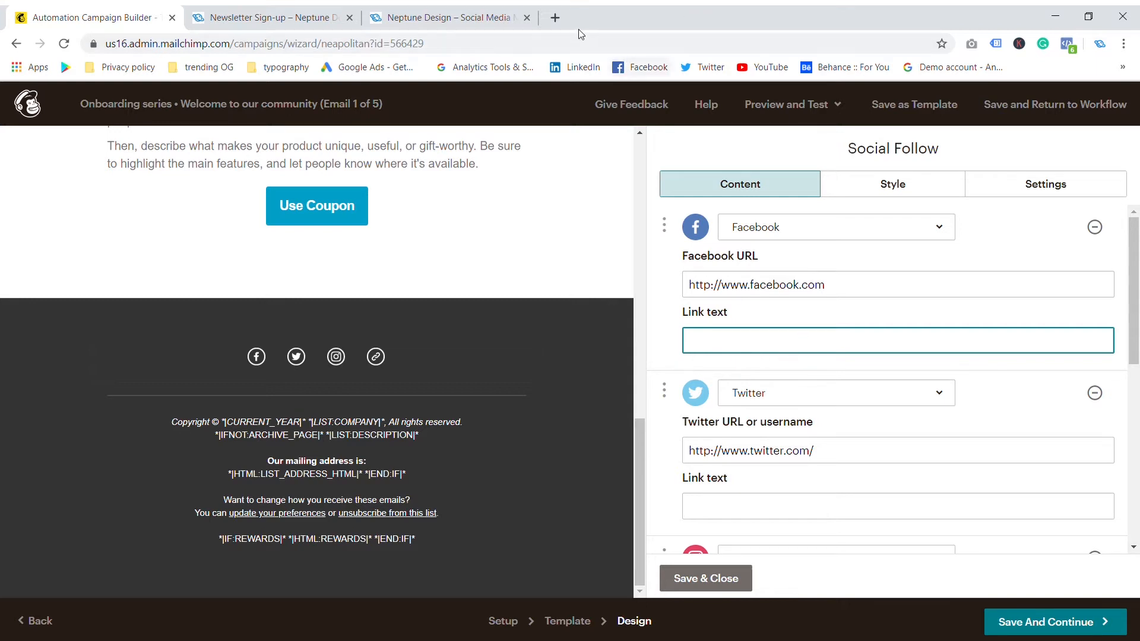
# Step: Open the personal Facebook profile in a new browser tab and copy its URL without the ref parameter
pyautogui.click(555, 18)
pyautogui.click(631, 67)
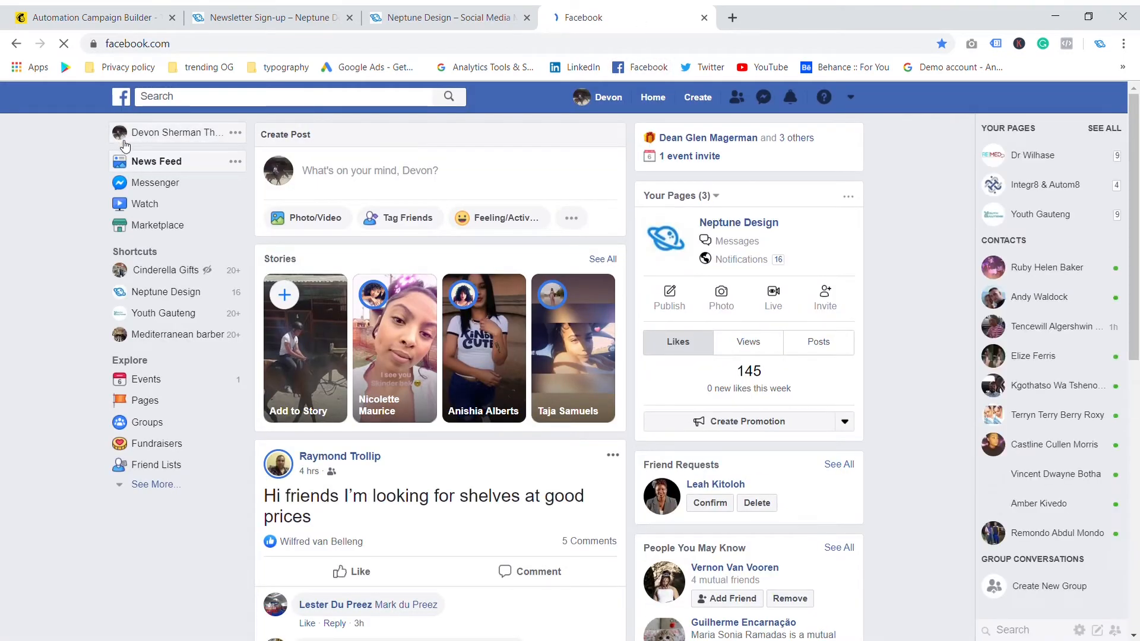
pyautogui.click(121, 135)
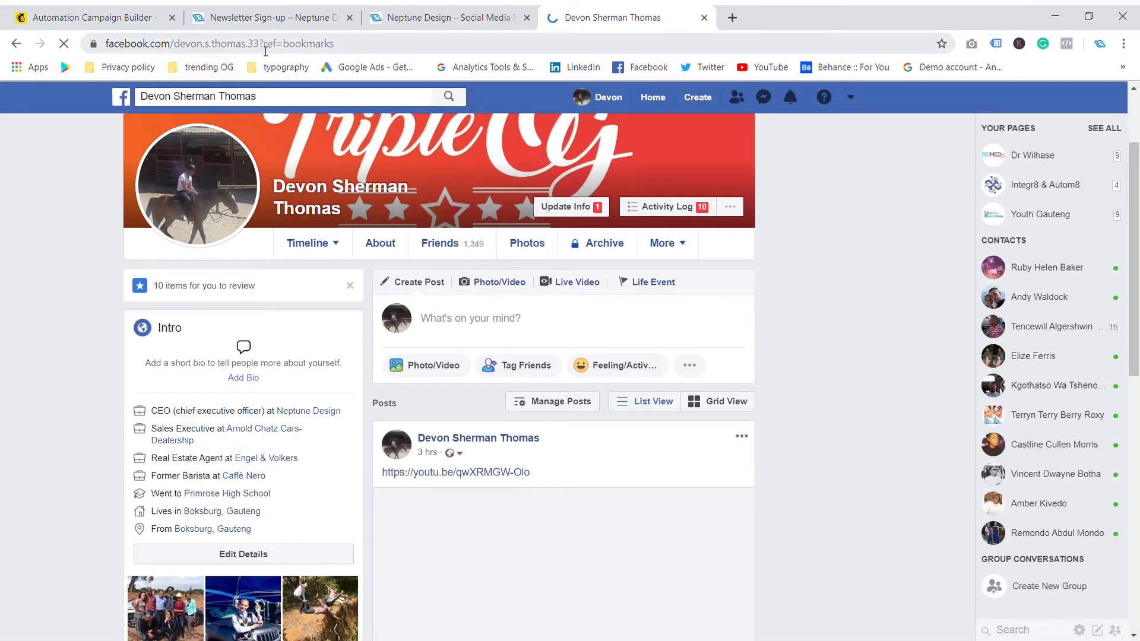
pyautogui.moveTo(259, 44); pyautogui.dragTo(93, 44)
pyautogui.hotkey('ctrl', 'c')
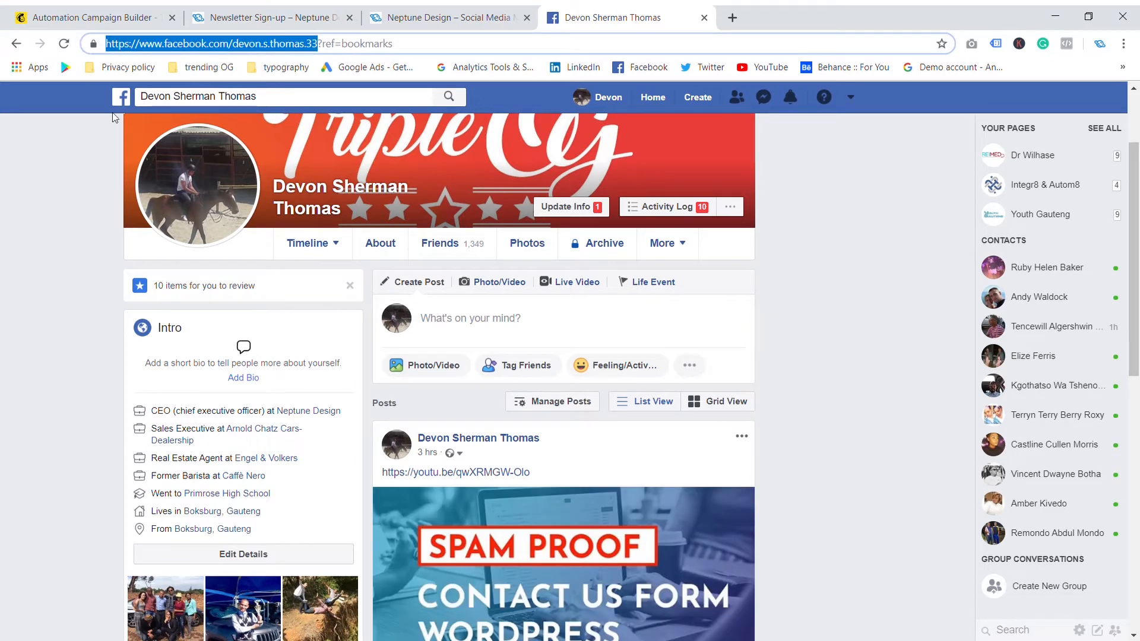
# Step: Back in Mailchimp, paste the profile URL as the Facebook link text and save the Social Follow block
pyautogui.click(82, 10)
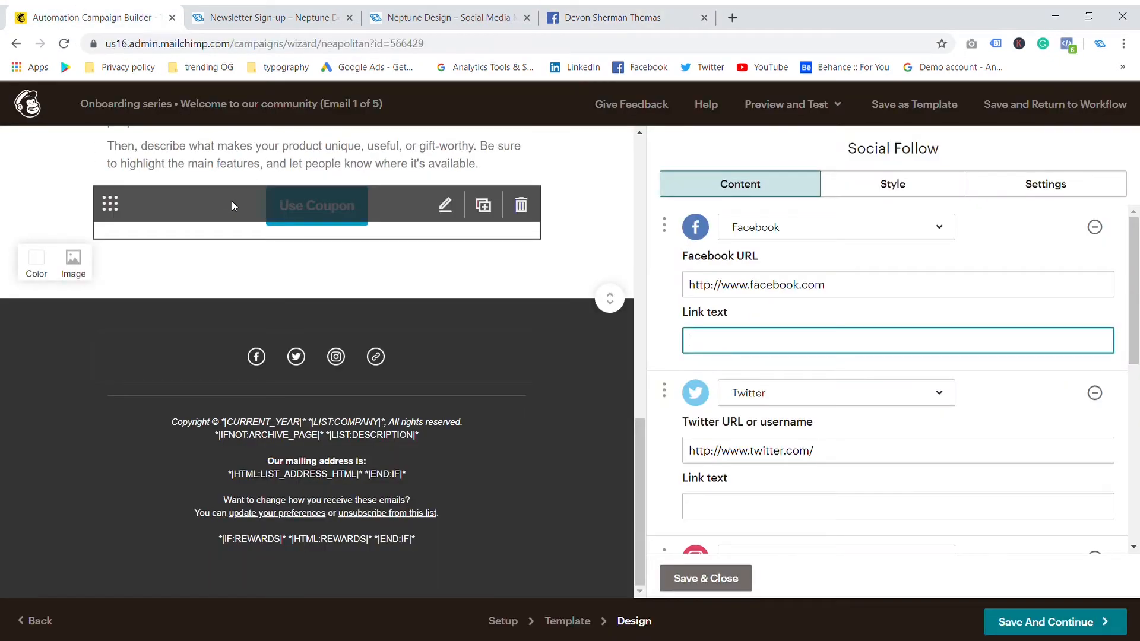
pyautogui.hotkey('ctrl', 'v')
pyautogui.click(955, 321)
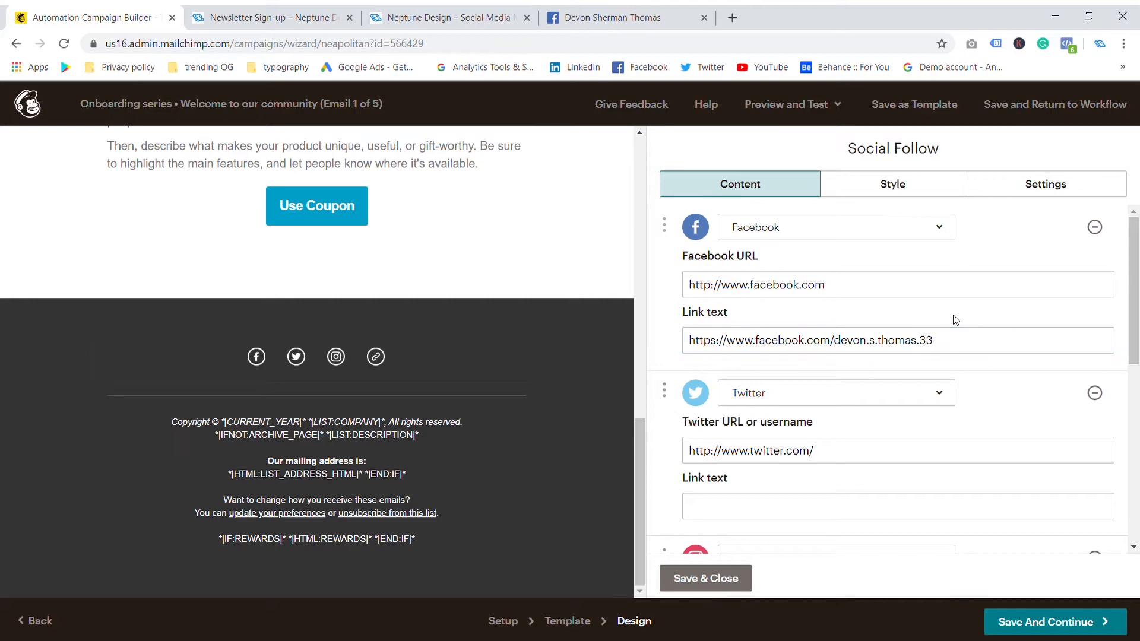
pyautogui.scroll(3, 261, 368)
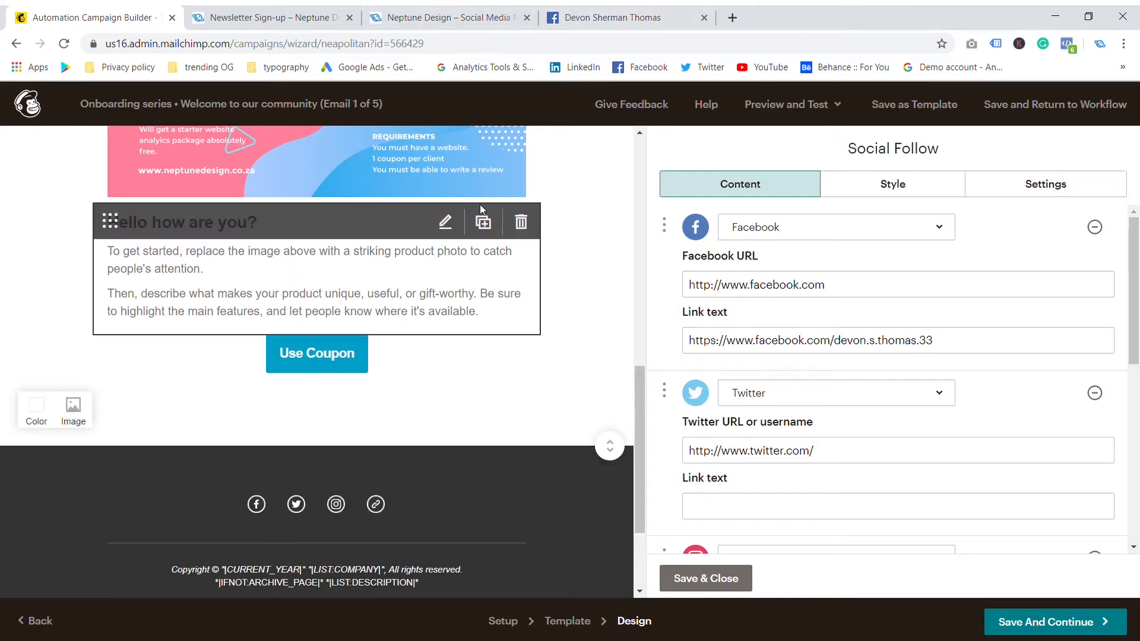
pyautogui.scroll(-3, 478, 237)
pyautogui.scroll(15, 478, 237)
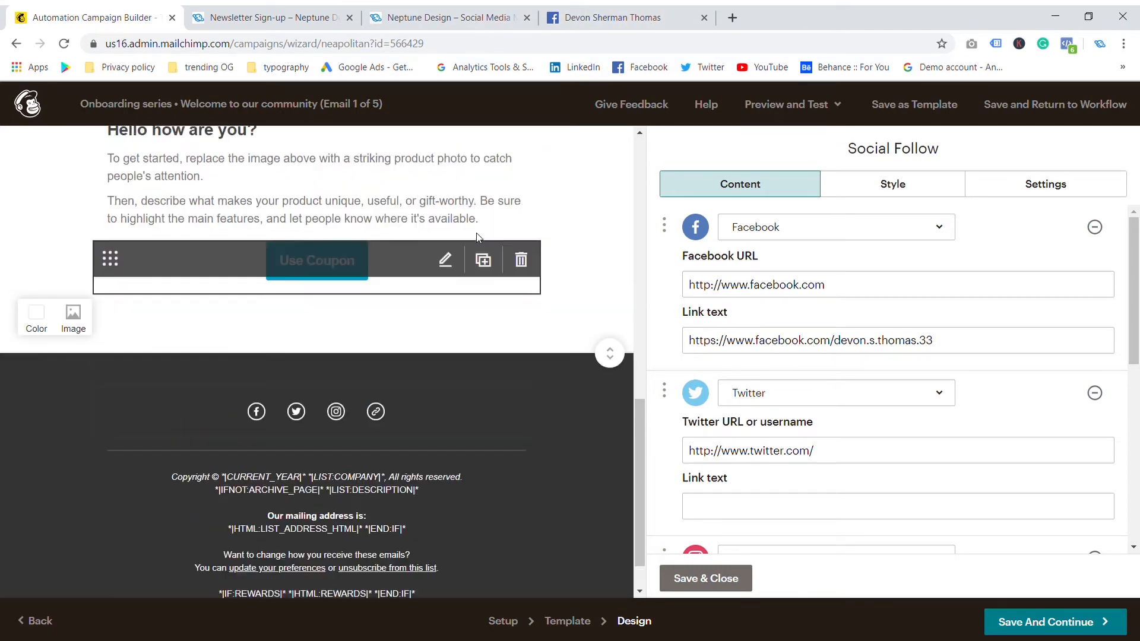
pyautogui.scroll(-7, 479, 237)
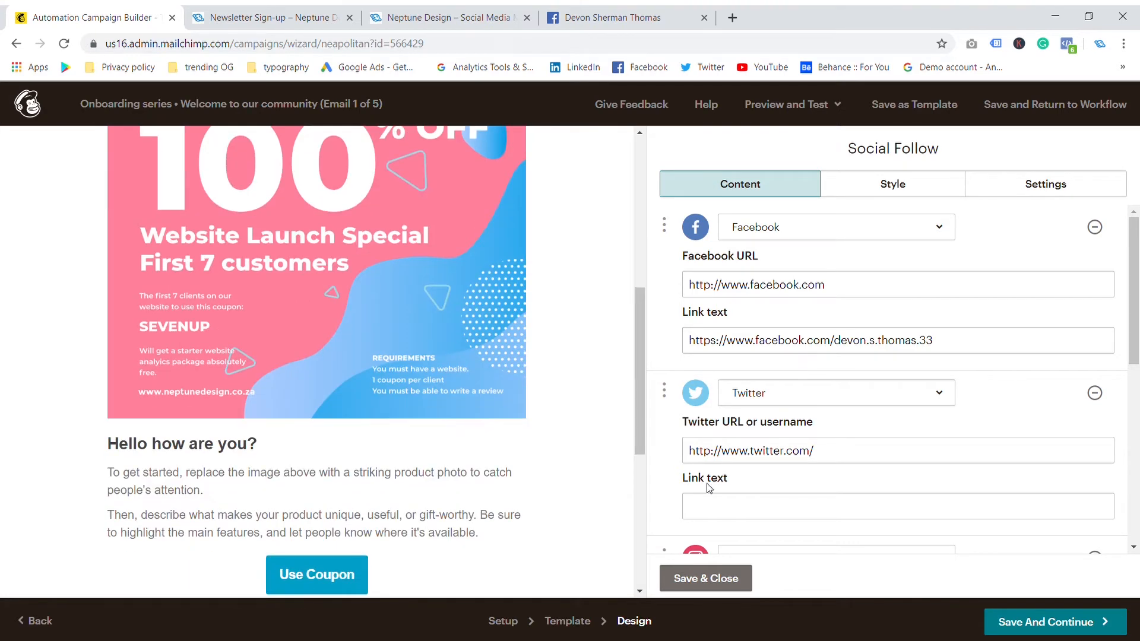
pyautogui.click(692, 581)
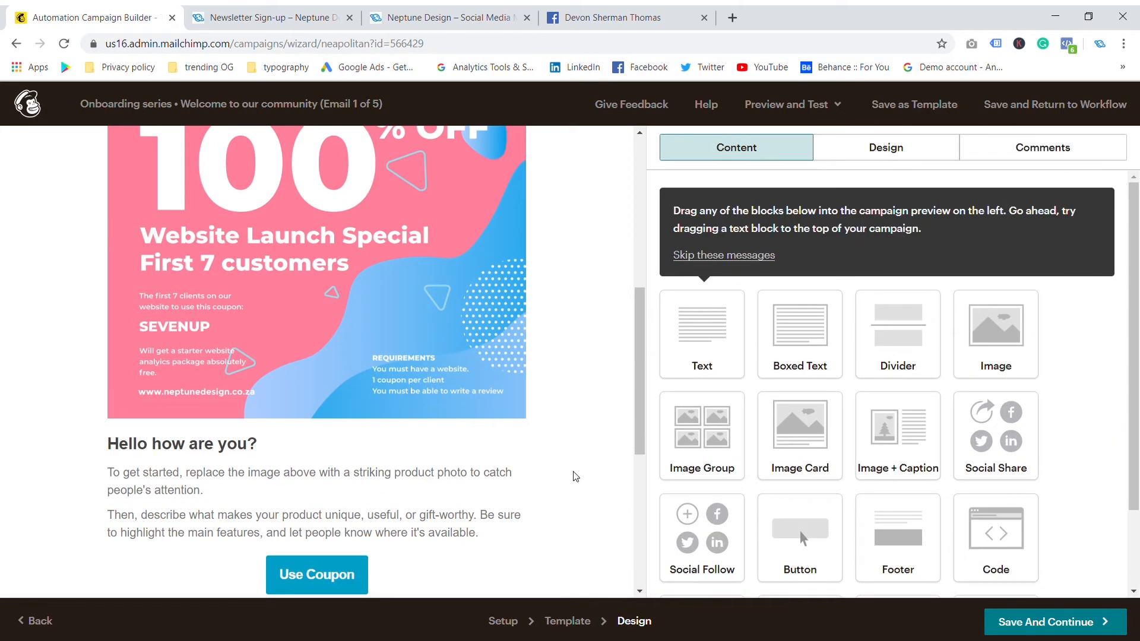
# Step: Delete the Social Follow block with the social icons from the email's footer and confirm the deletion
pyautogui.scroll(-5, 572, 473)
pyautogui.click(520, 427)
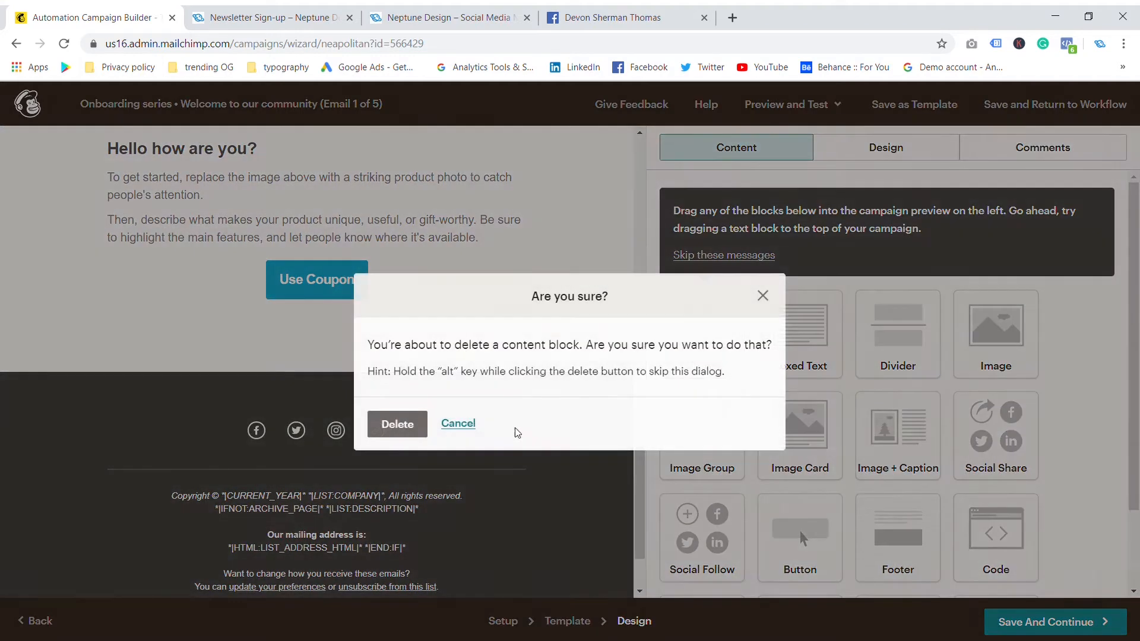
pyautogui.click(395, 424)
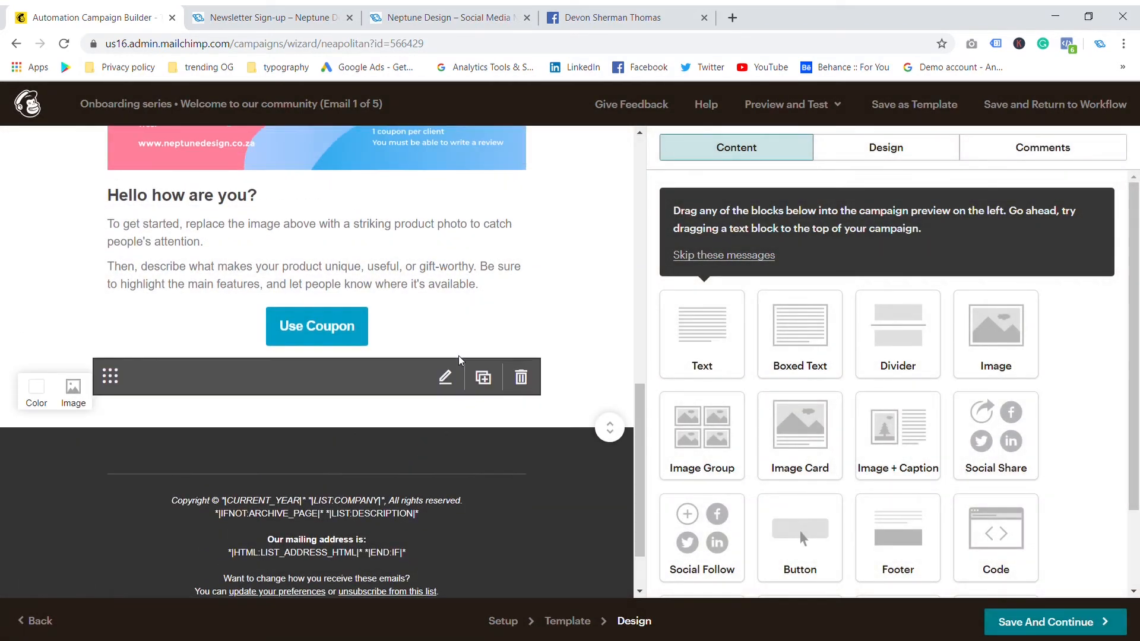
# Step: Set the background color of the header section with the Neptune Design logo to white, #ffffff
pyautogui.scroll(10, 385, 230)
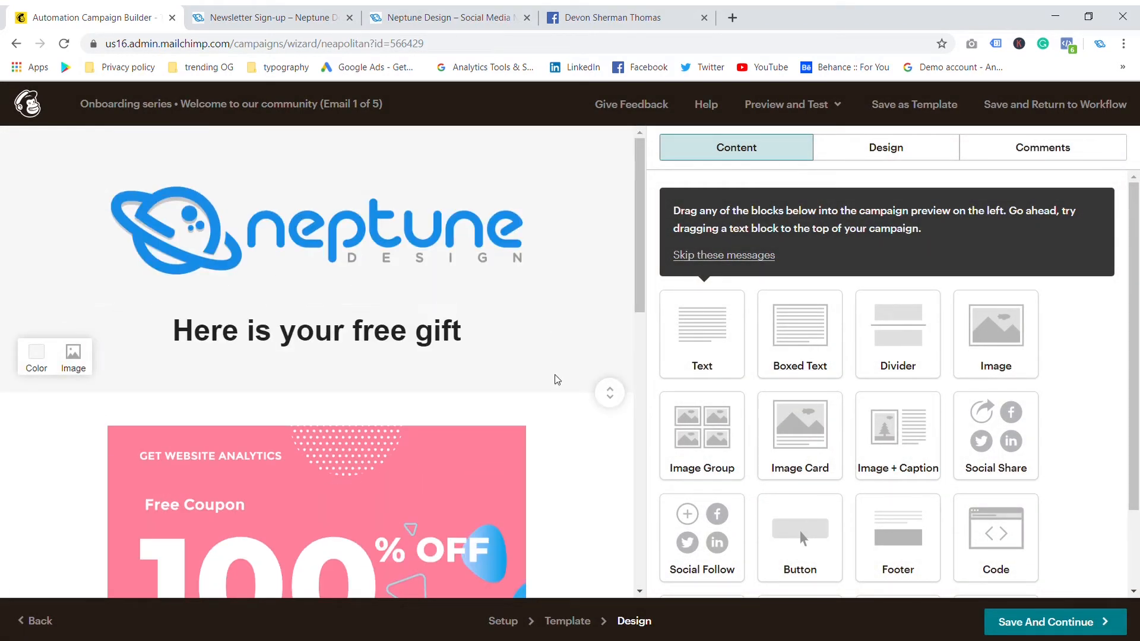
pyautogui.scroll(-3, 238, 356)
pyautogui.scroll(3, 238, 451)
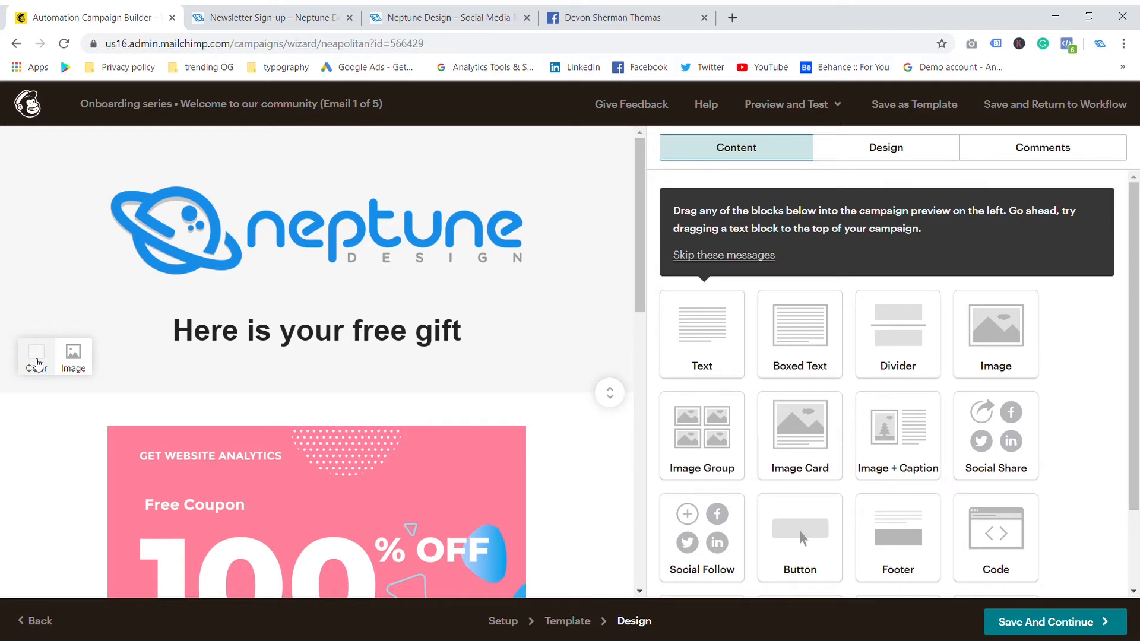
pyautogui.click(39, 359)
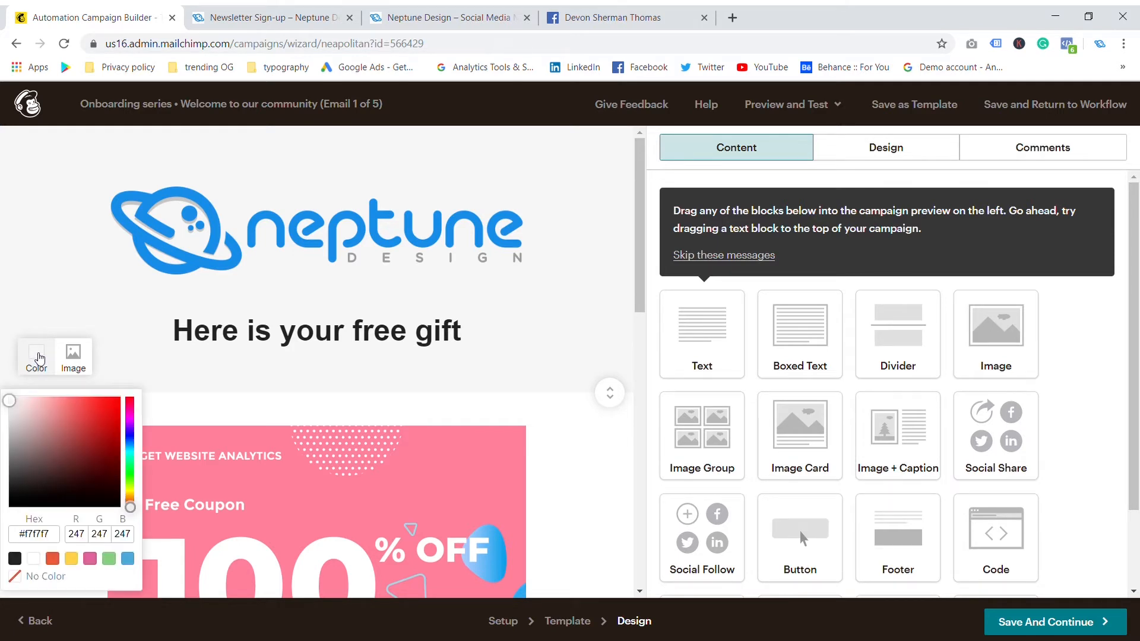
pyautogui.click(34, 560)
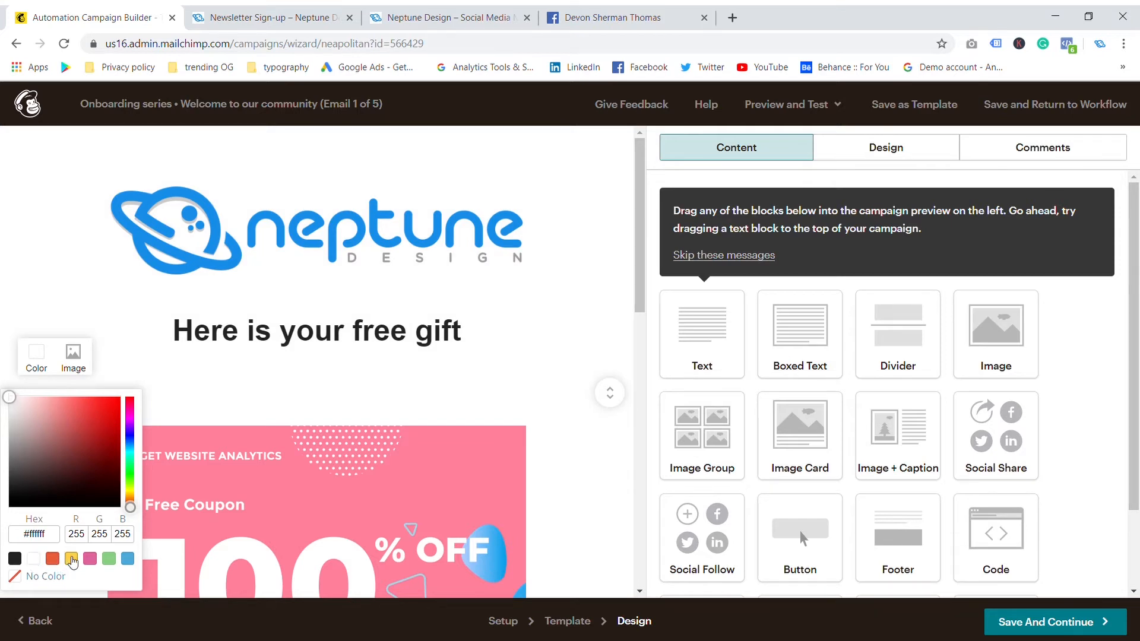
# Step: Try yellow, red and green backgrounds on the header section and set it back to white
pyautogui.click(71, 559)
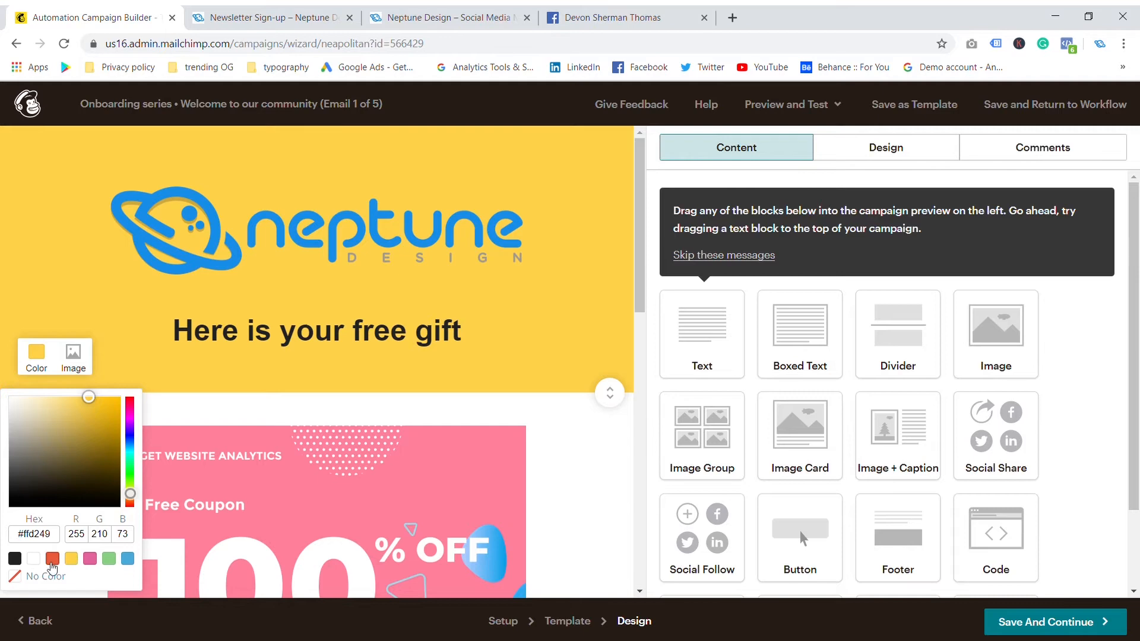
pyautogui.click(52, 558)
pyautogui.click(109, 558)
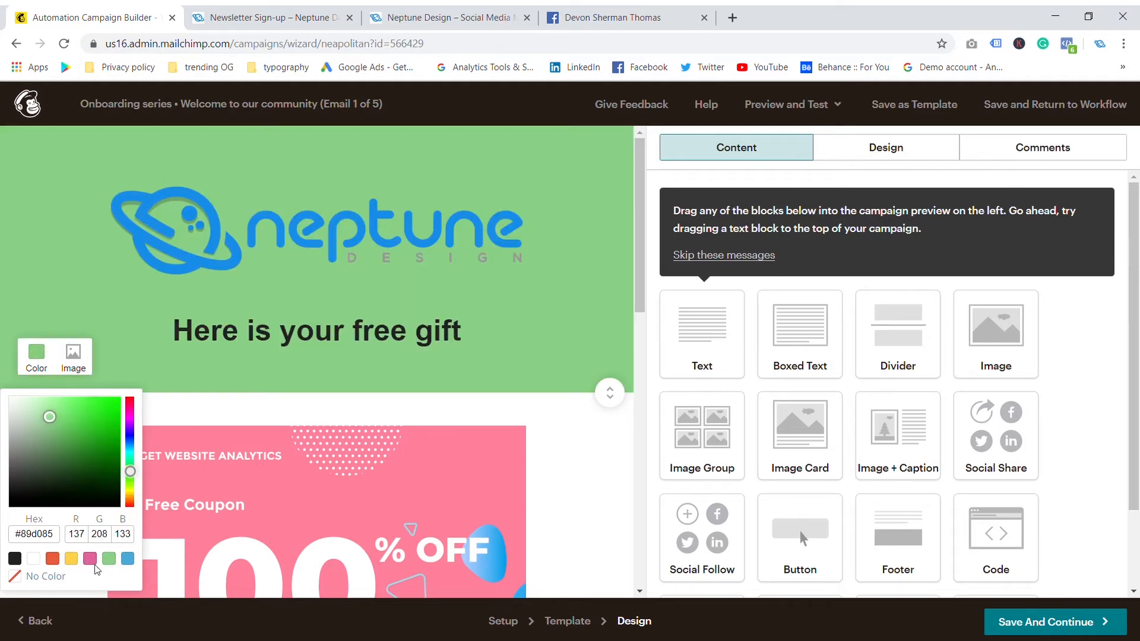
pyautogui.click(34, 559)
pyautogui.click(84, 214)
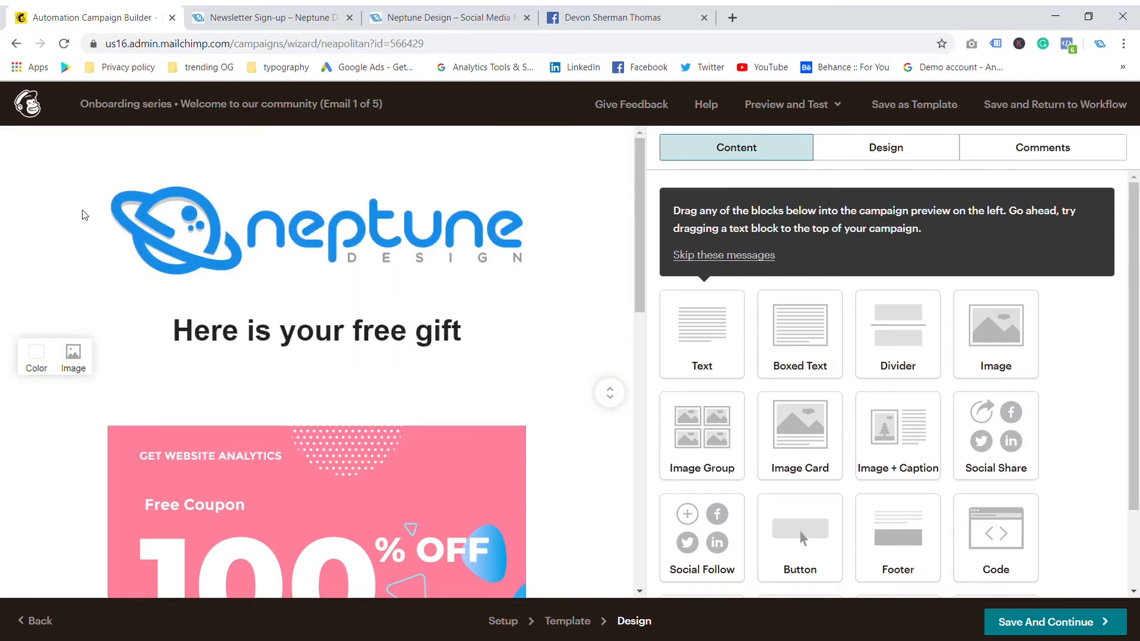
# Step: Look over the finished welcome email, save it and return to the automation workflow
pyautogui.scroll(-10, 85, 217)
pyautogui.scroll(10, 86, 221)
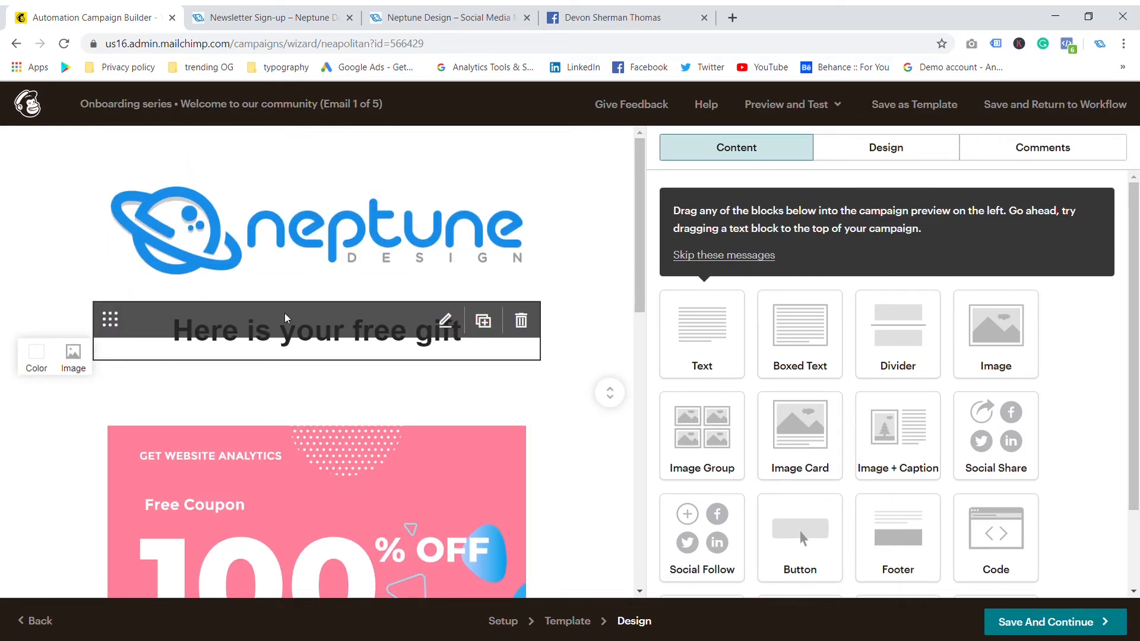
pyautogui.scroll(-3, 286, 318)
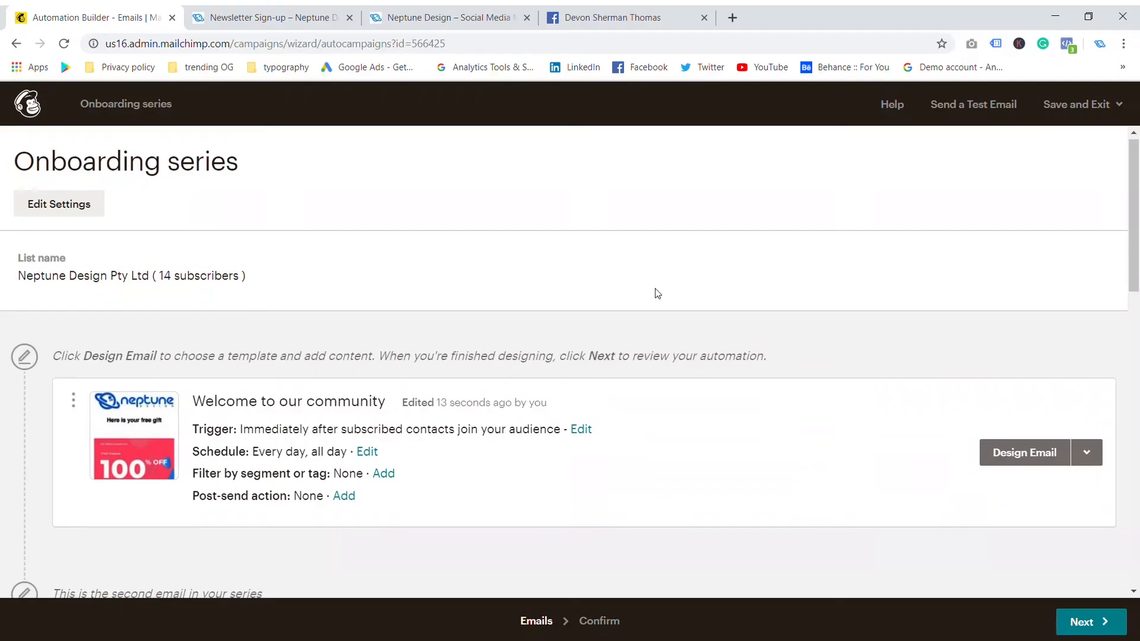
# Step: Review the emails in the Onboarding series workflow, including their triggers and schedules, from the welcome email to Feature Description #4
pyautogui.scroll(-4, 656, 293)
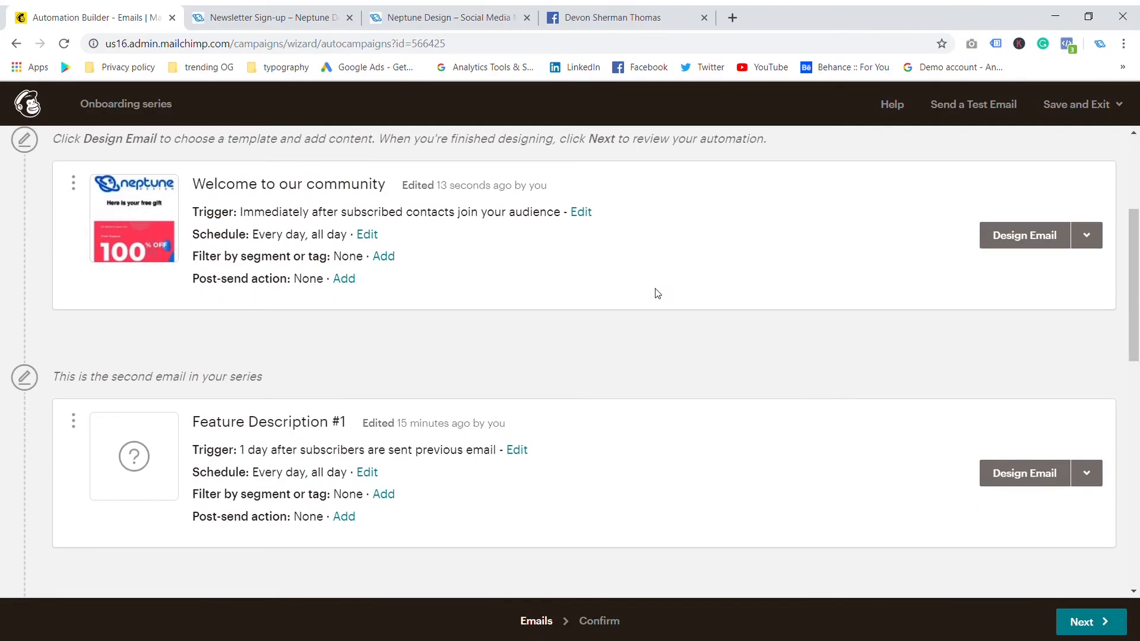
pyautogui.scroll(-12, 656, 293)
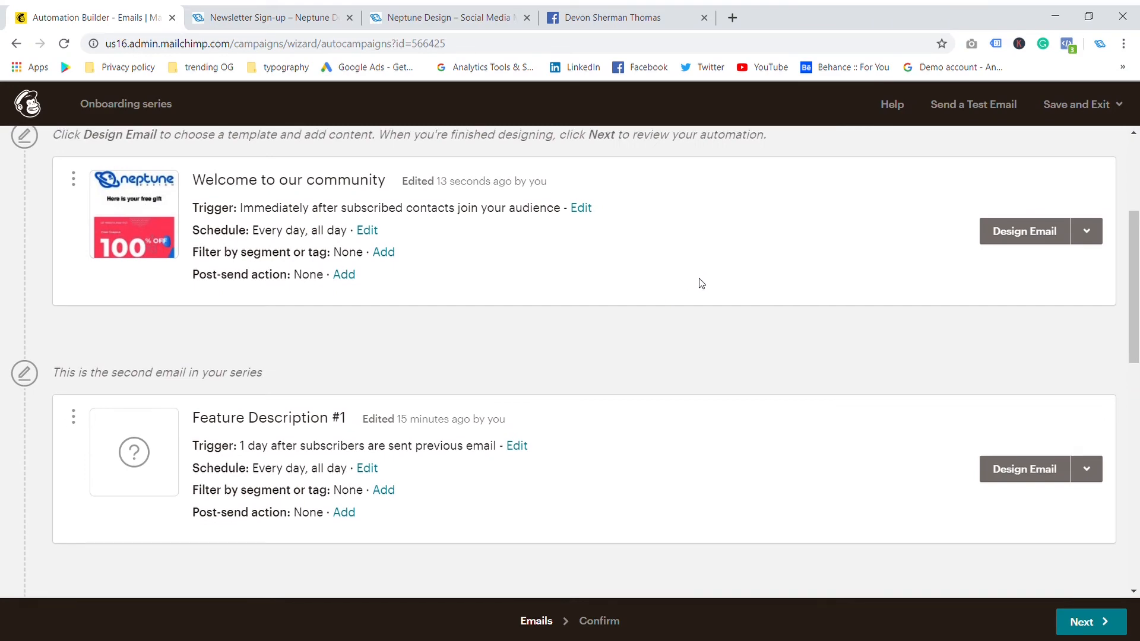
pyautogui.scroll(-1, 598, 333)
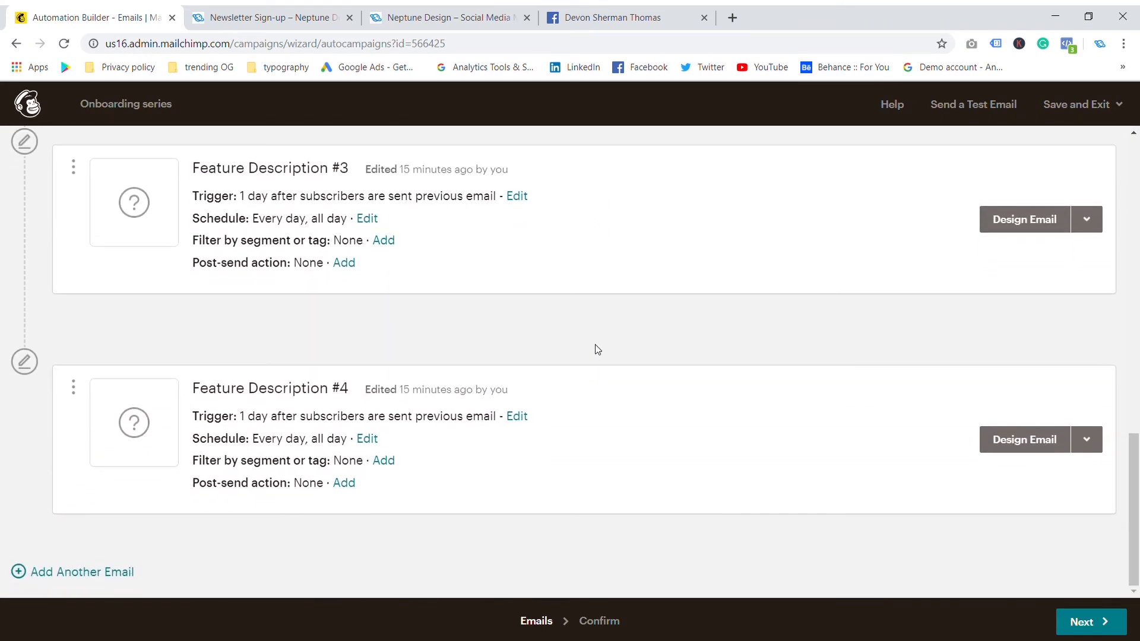
pyautogui.scroll(15, 601, 344)
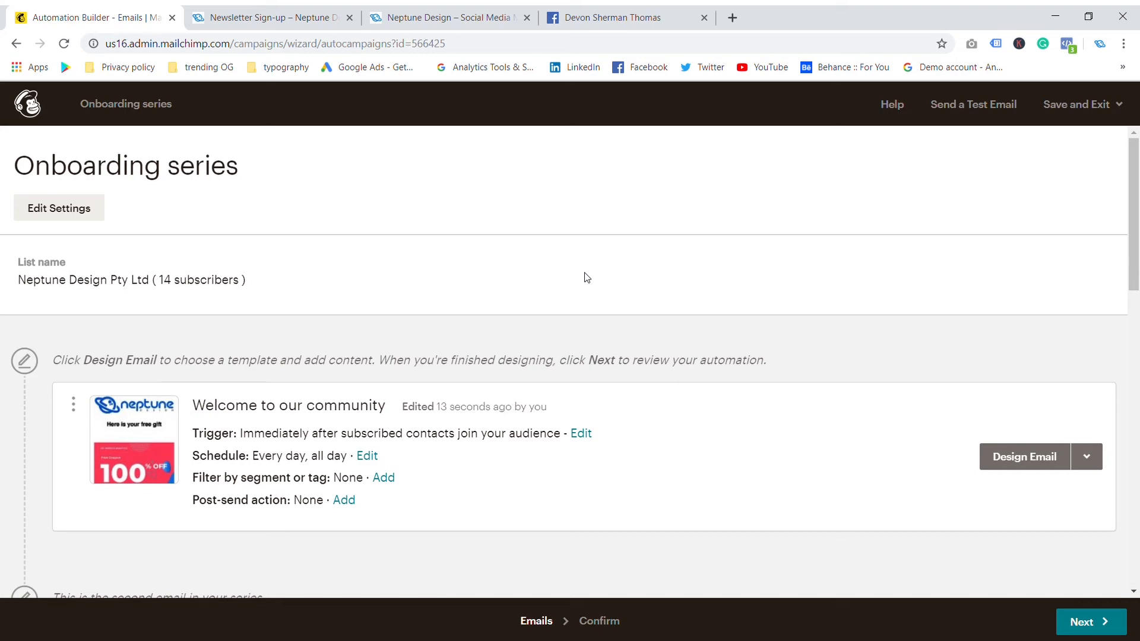
pyautogui.scroll(-10, 599, 261)
pyautogui.scroll(10, 569, 270)
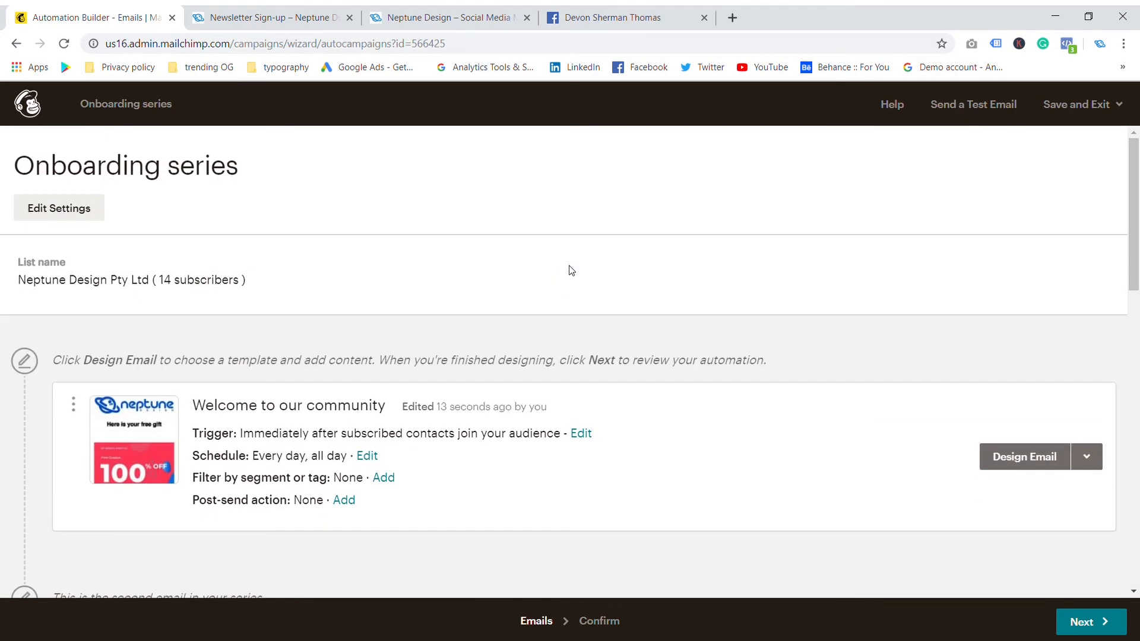